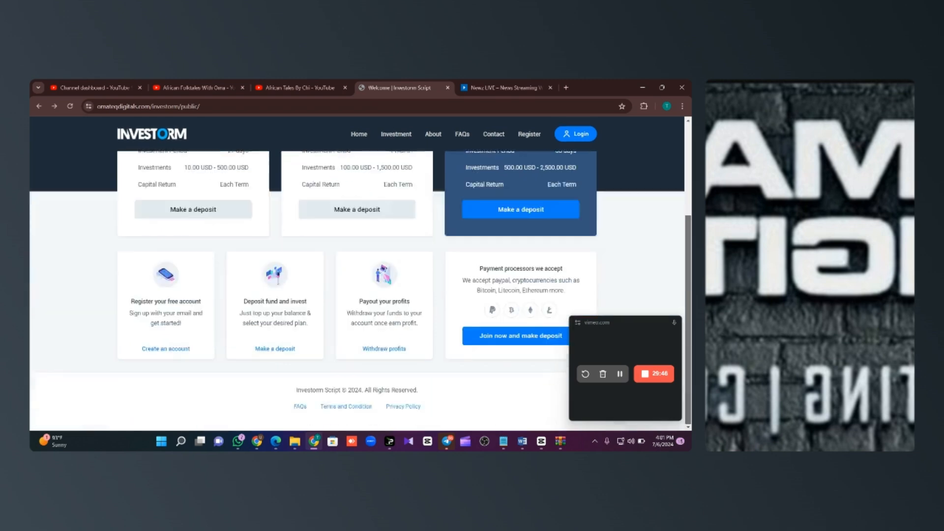
Step: Scroll the public homepage's three investment plans, then bring up the admin General Settings page
scroll(691, 179, "up", 5)
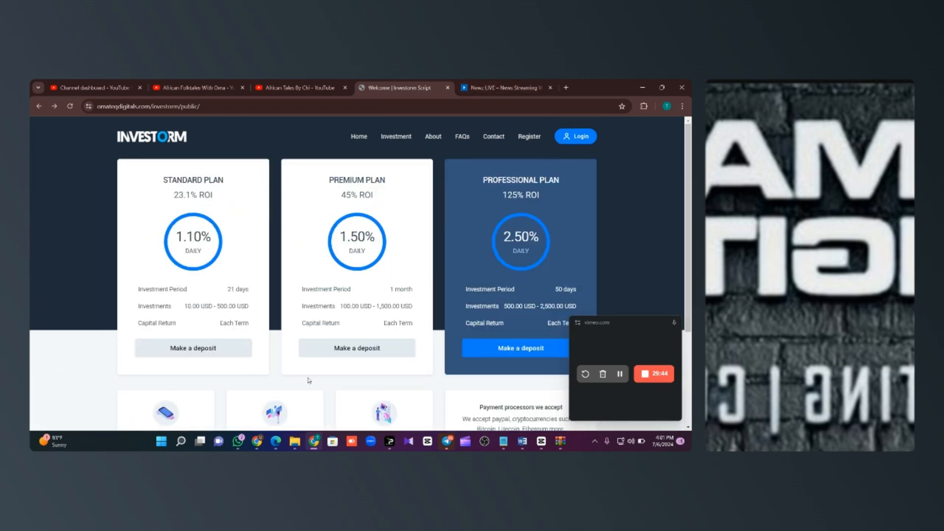
mouse_move(258, 441)
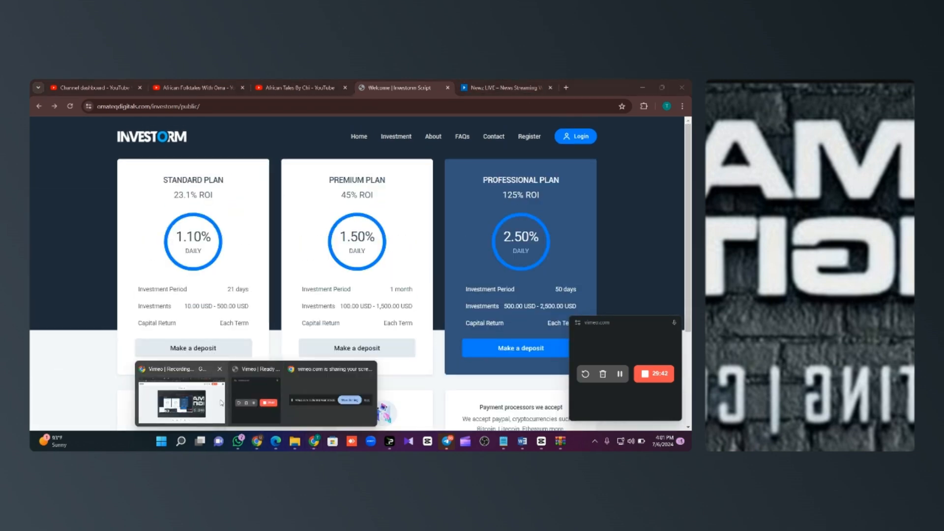
left_click(179, 397)
Step: Open the Payment Method list in the Investorm admin settings
left_click(518, 82)
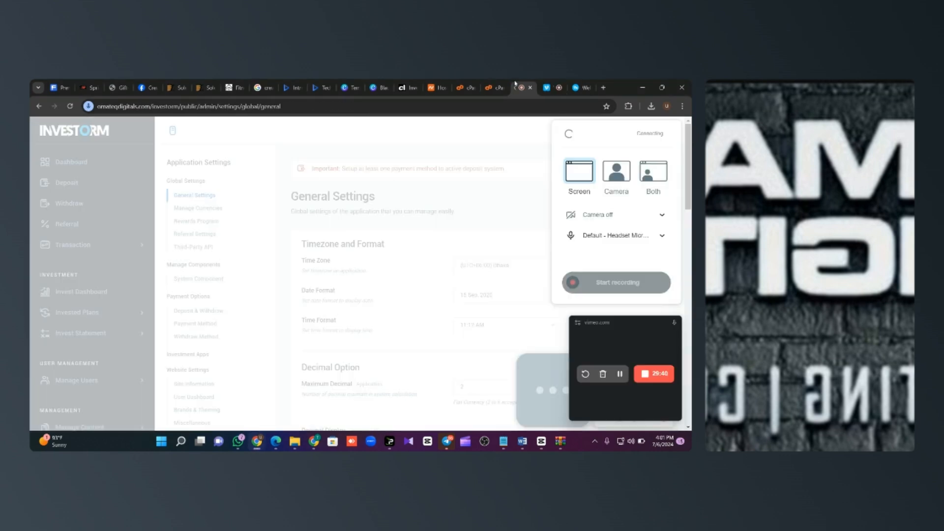
left_click(362, 216)
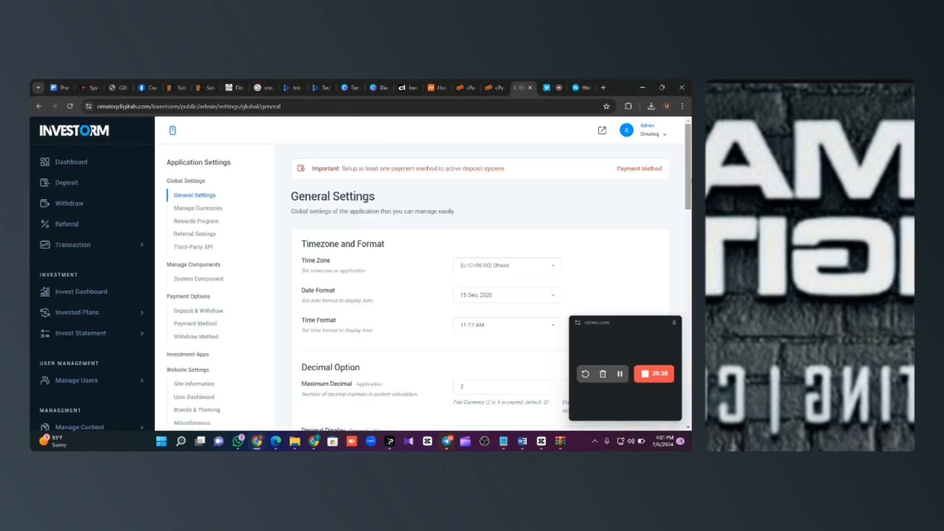
scroll(477, 212, "down", 5)
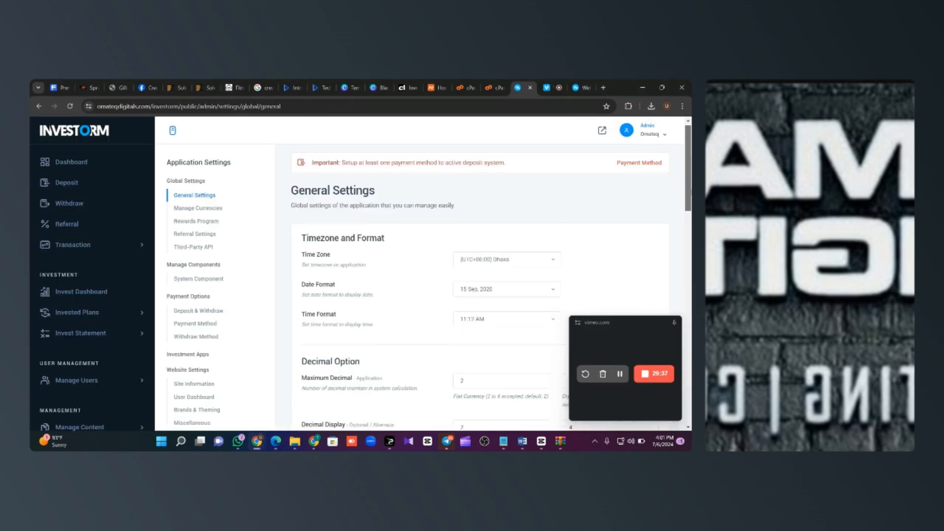
left_click(213, 324)
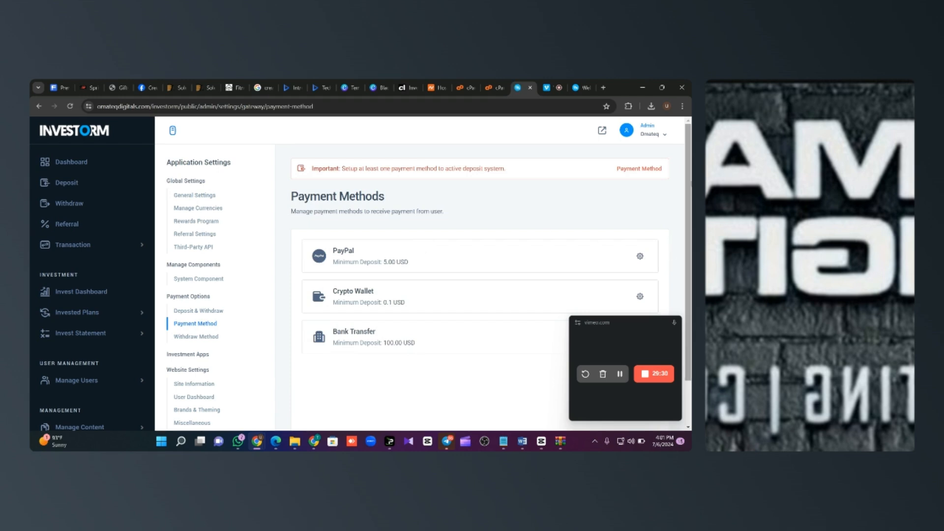
scroll(672, 255, "down", 2)
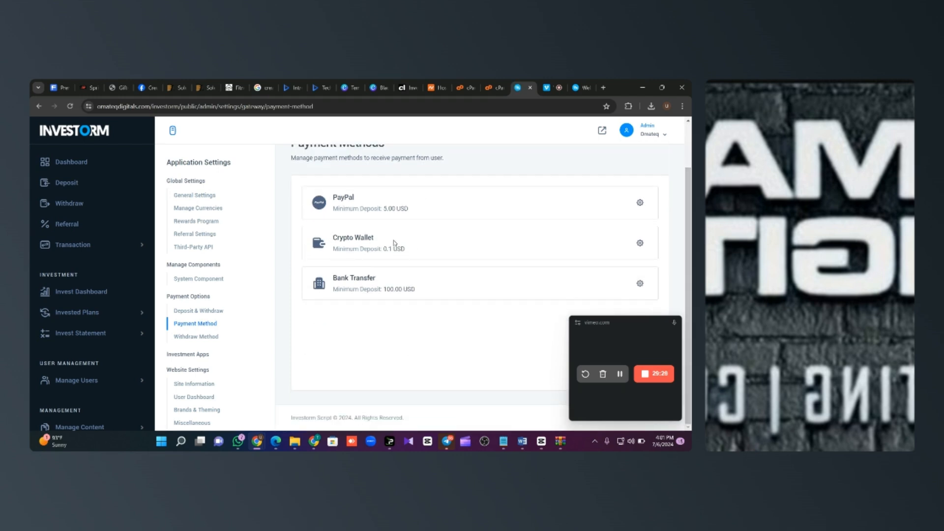
Step: Review the Crypto Wallet method's settings, then return to the public homepage
left_click(639, 244)
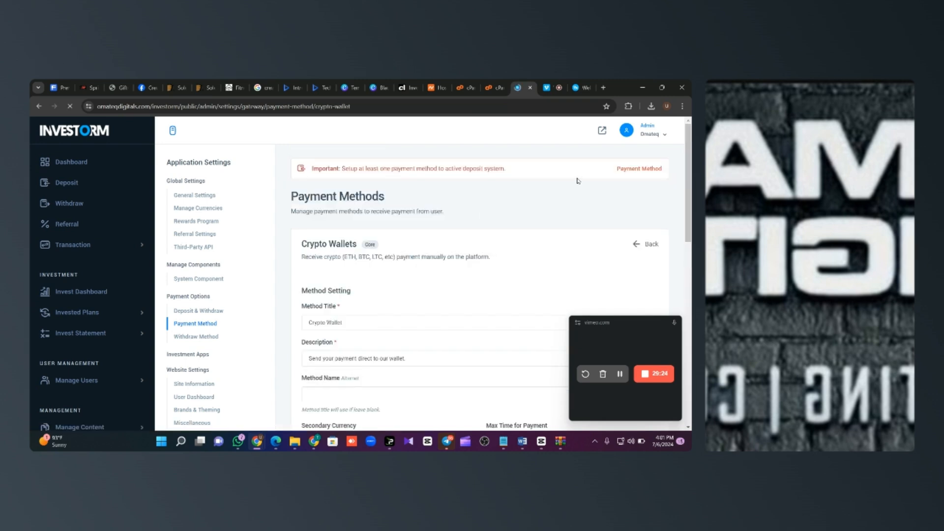
scroll(323, 240, "down", 7)
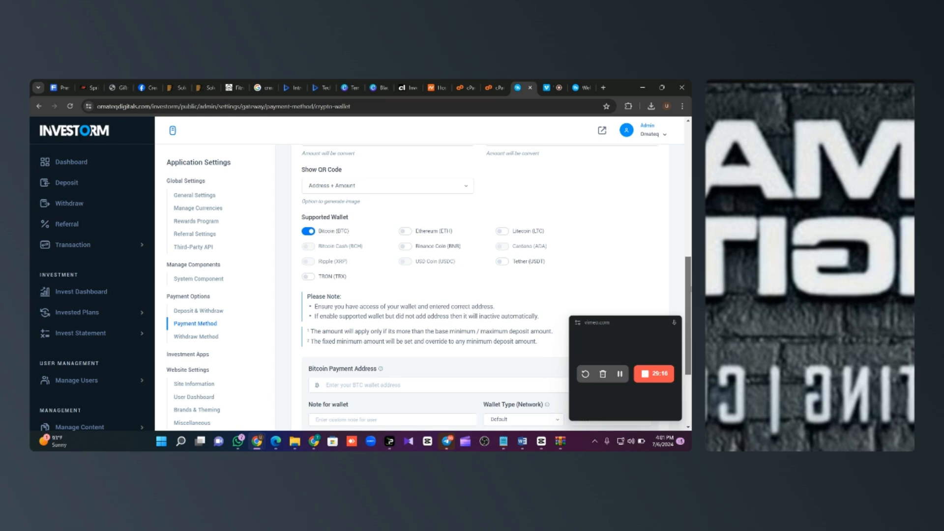
scroll(408, 268, "down", 3)
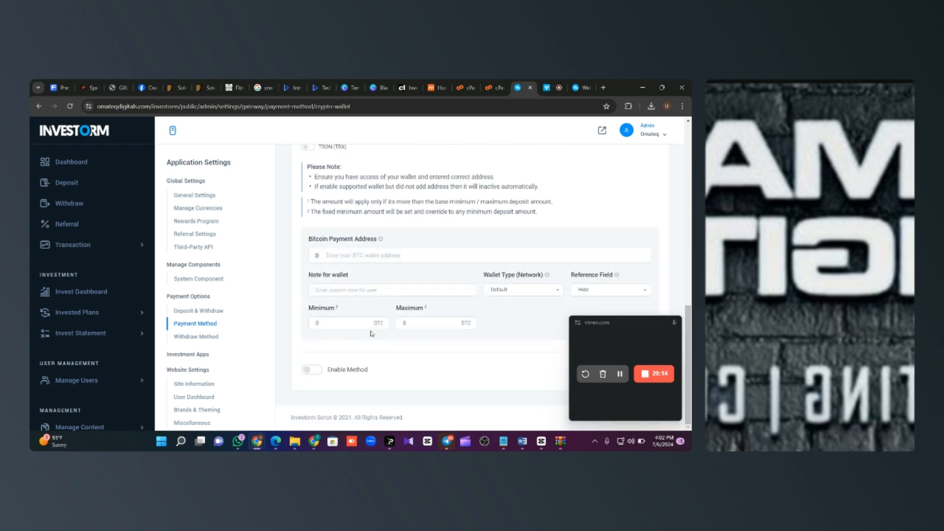
scroll(688, 364, "up", 6)
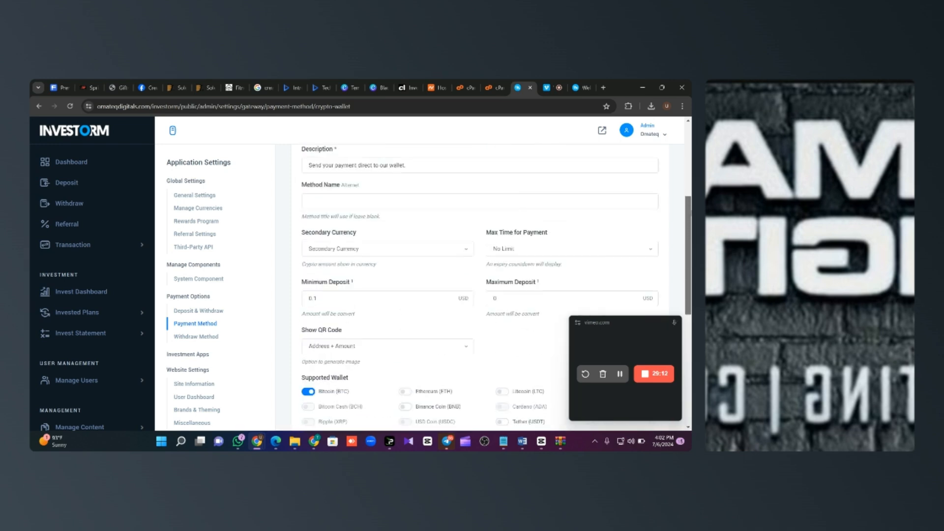
scroll(401, 367, "up", 3)
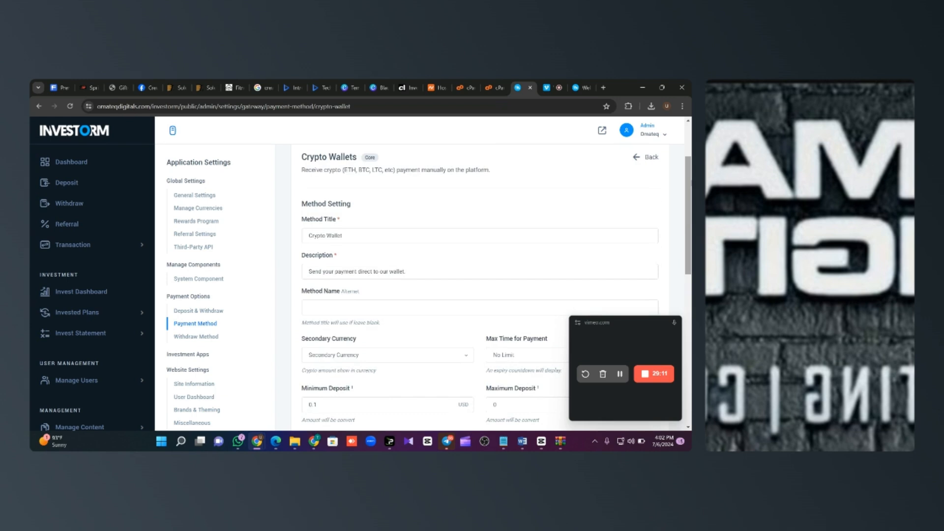
left_click(315, 443)
left_click(535, 137)
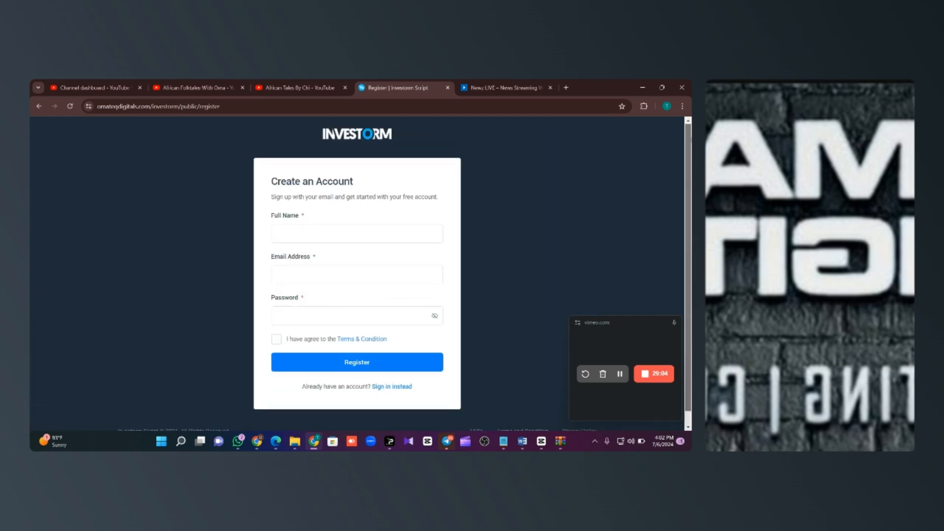
left_click(39, 106)
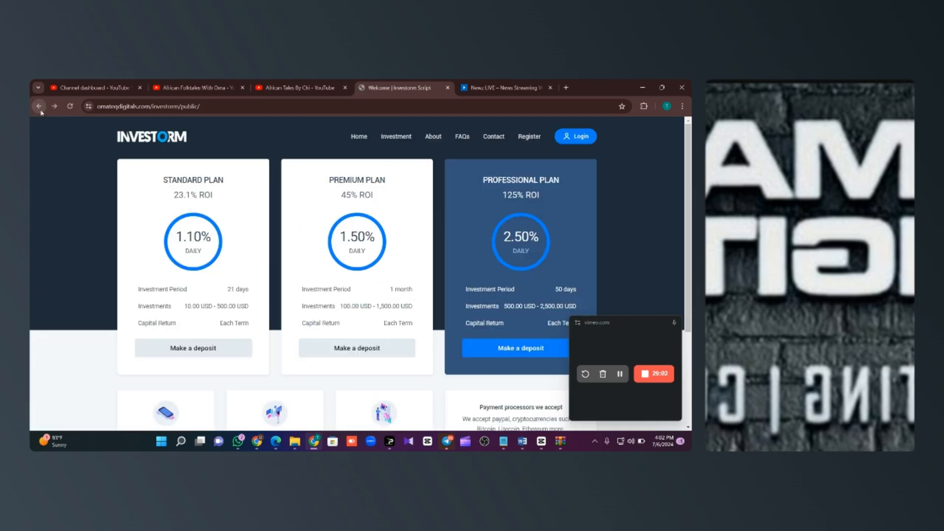
scroll(689, 278, "down", 3)
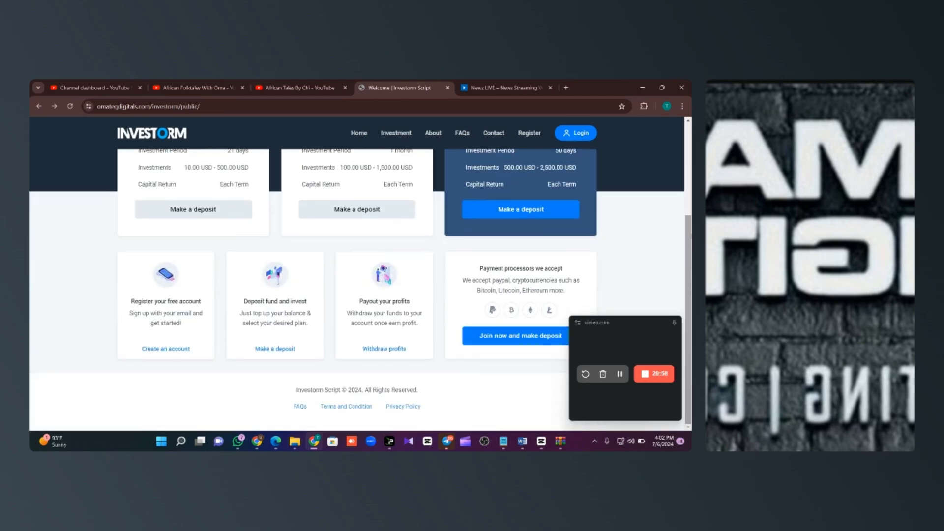
left_click_drag(690, 237, 690, 215)
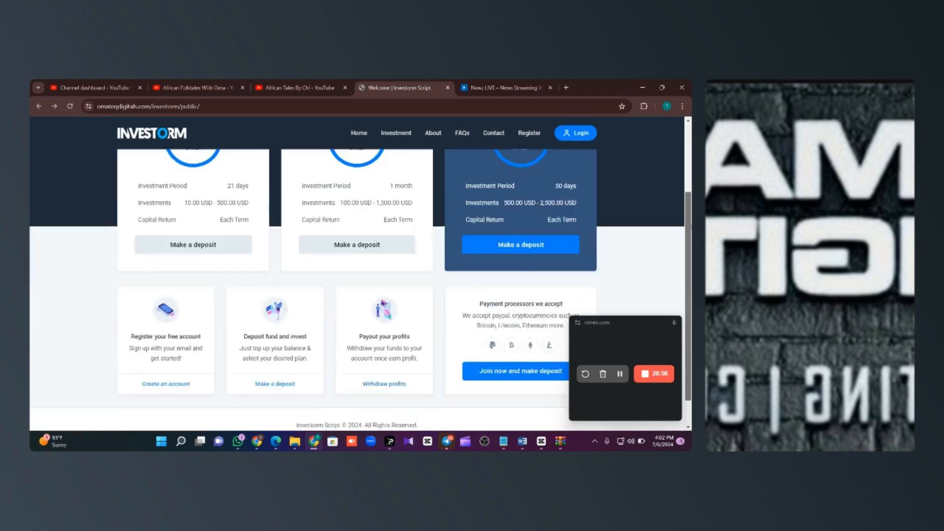
scroll(357, 276, "up", 3)
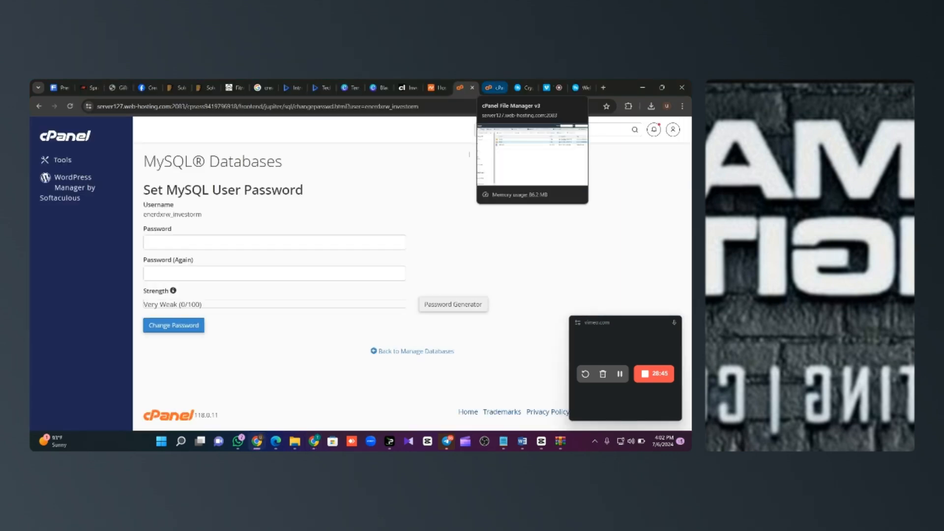
Step: From the cPanel home page, open File Manager and enter the empty valeoautoparts.com folder
left_click(82, 138)
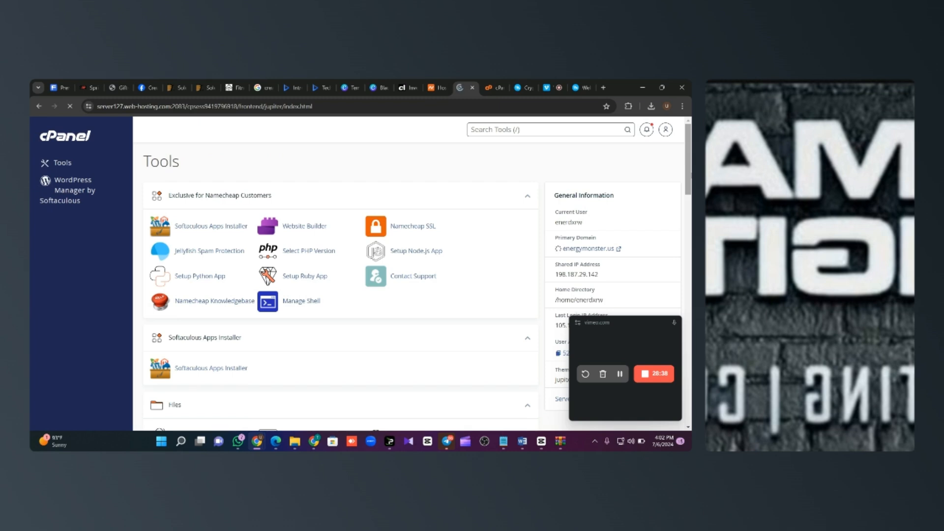
scroll(294, 230, "down", 4)
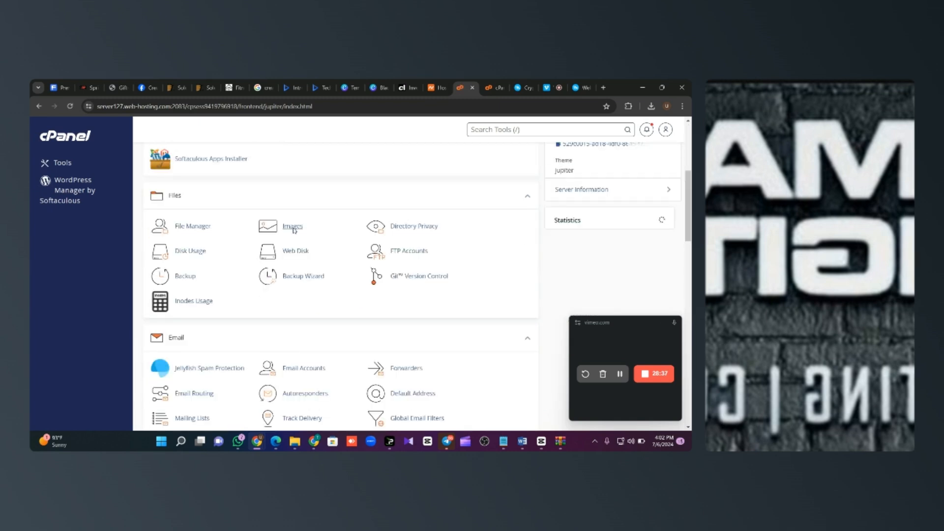
scroll(293, 229, "up", 2)
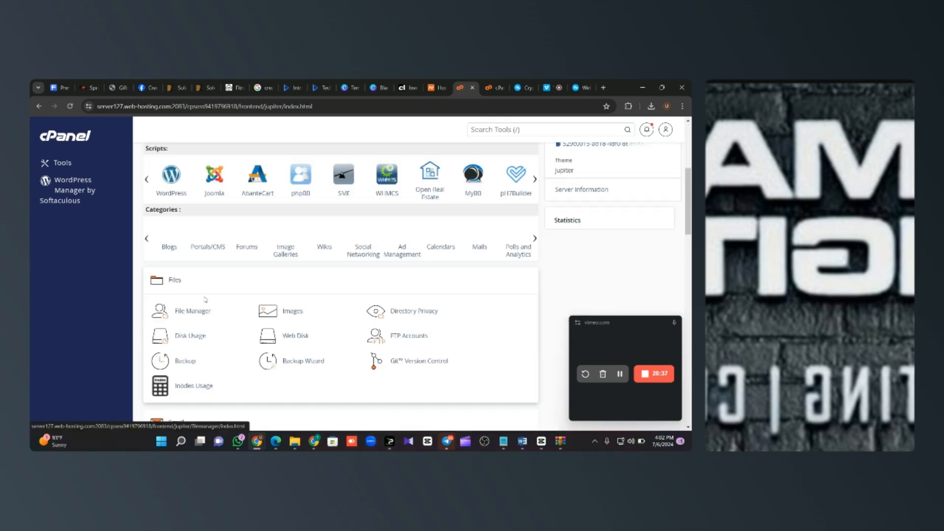
left_click(205, 300)
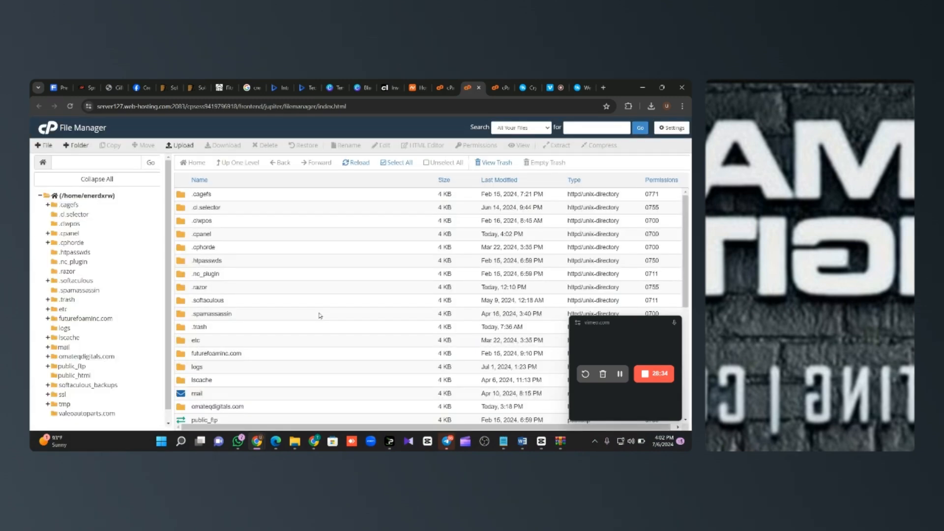
scroll(319, 315, "down", 5)
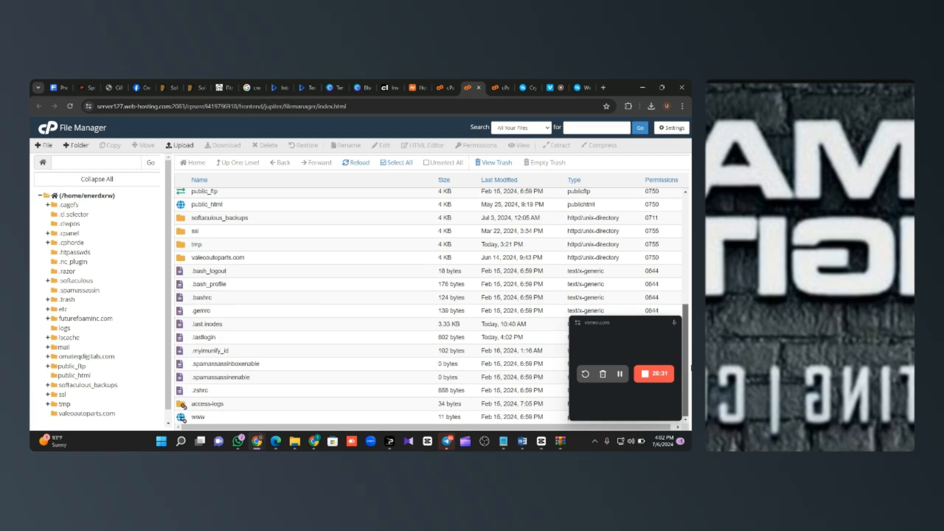
scroll(316, 312, "up", 2)
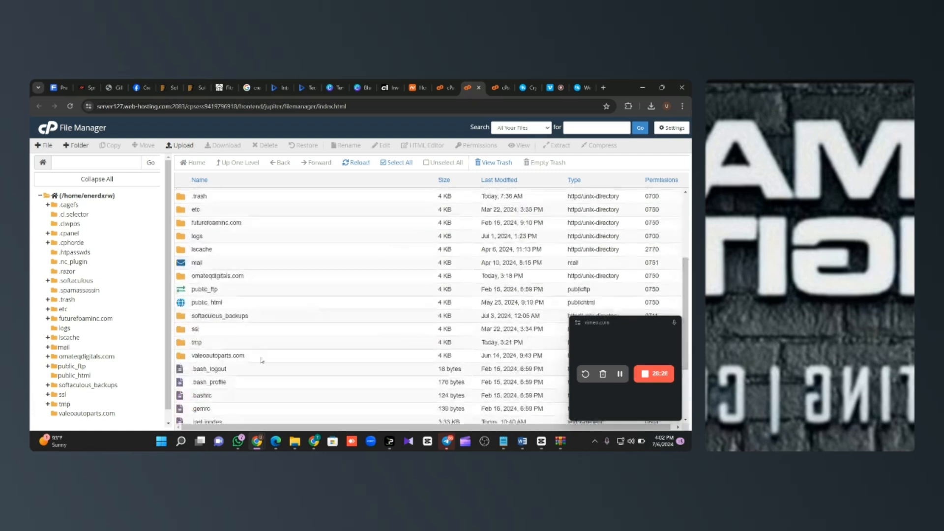
double_click(261, 360)
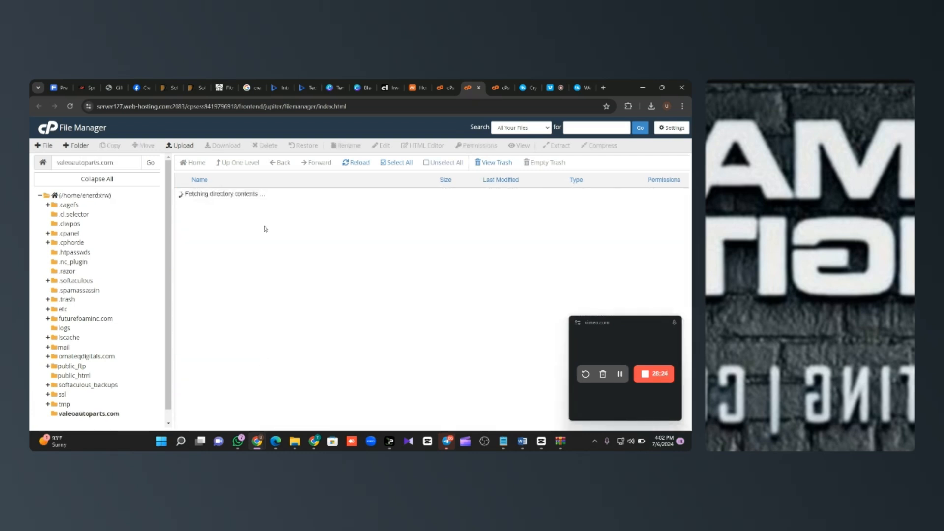
Step: Upload the Investorm codecanyon zip (16.78 MB) and return to the valeoautoparts.com listing
left_click(188, 147)
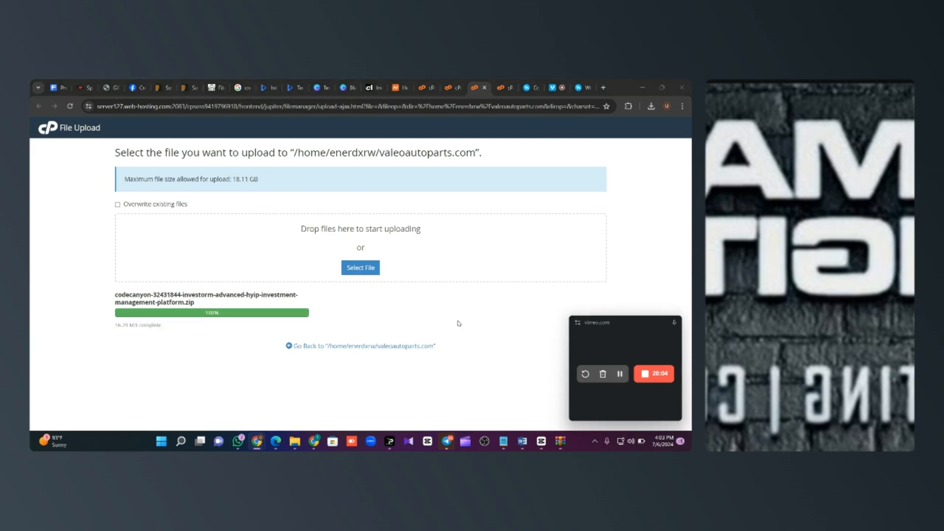
left_click(363, 347)
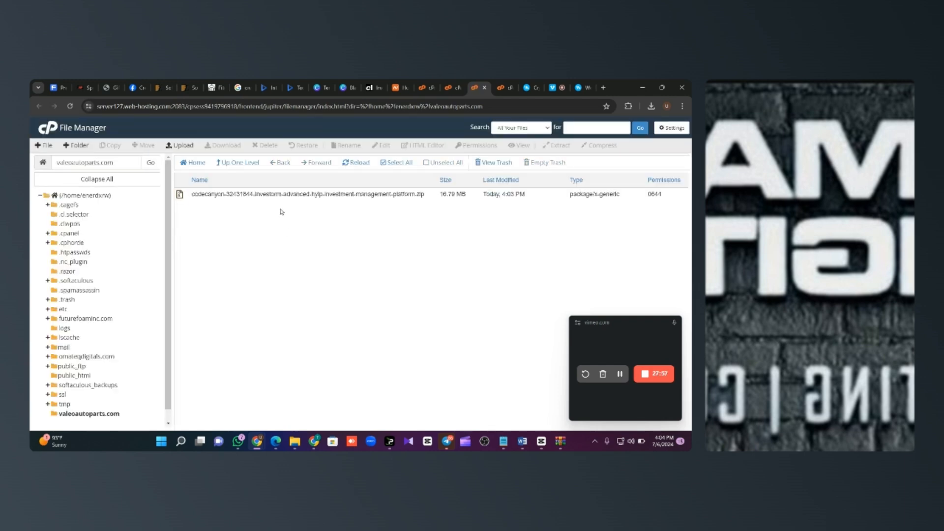
Step: Extract the uploaded codecanyon zip into valeoautoparts.com
left_click(306, 196)
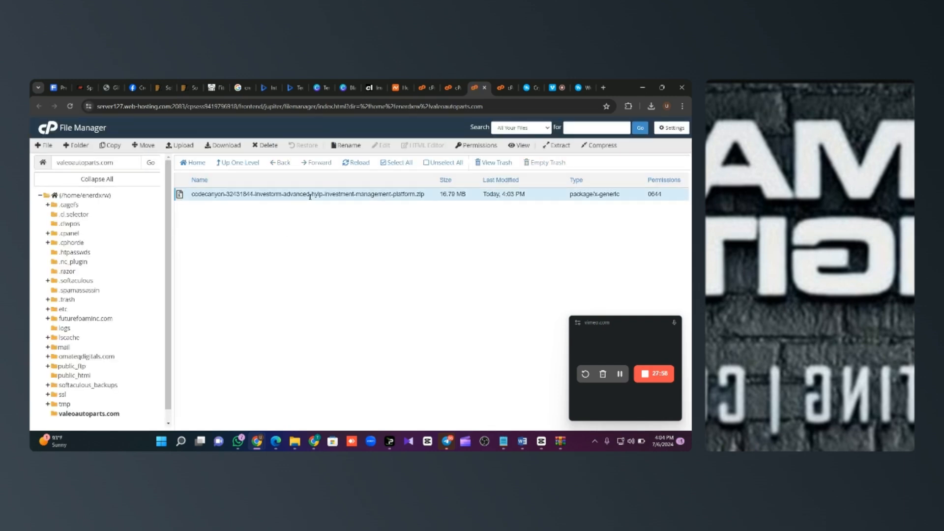
left_click(557, 145)
left_click(431, 317)
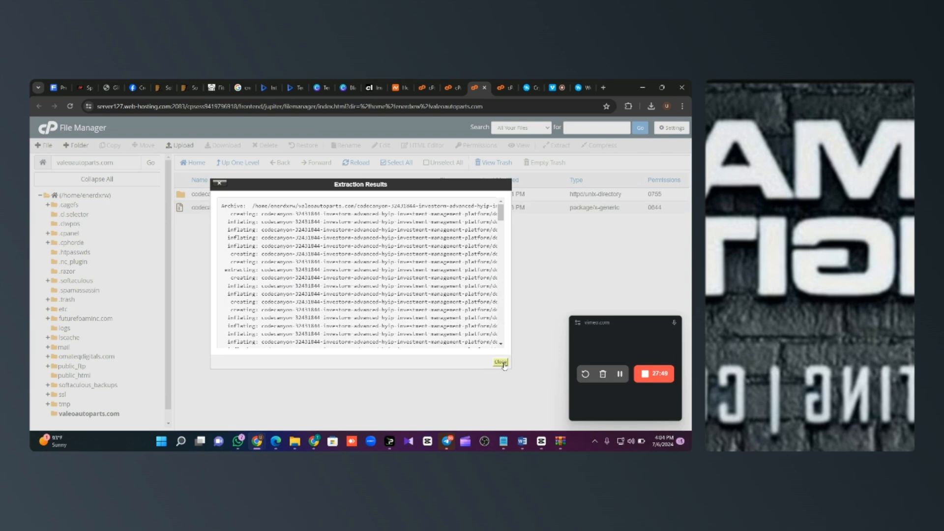
left_click(501, 363)
Step: Permanently delete the uploaded codecanyon zip, skipping the trash
left_click(285, 207)
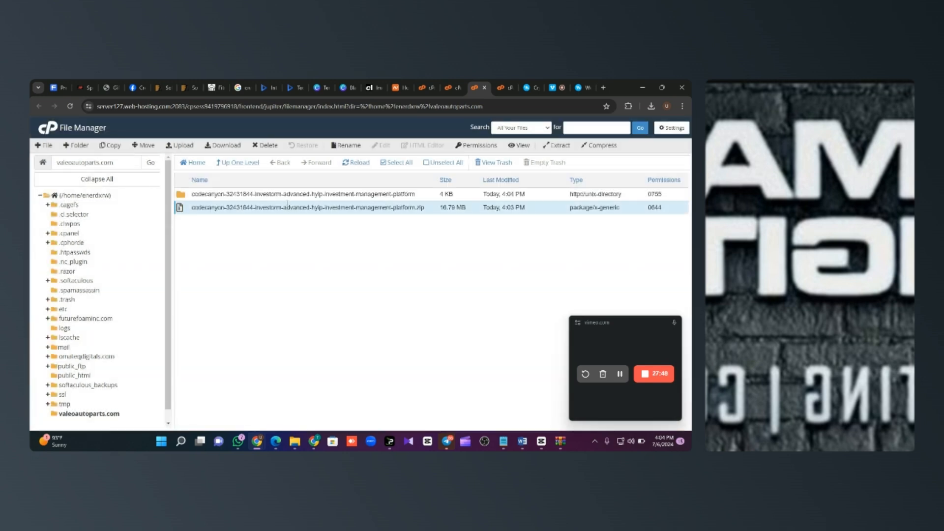
left_click(265, 145)
left_click(343, 281)
left_click(433, 303)
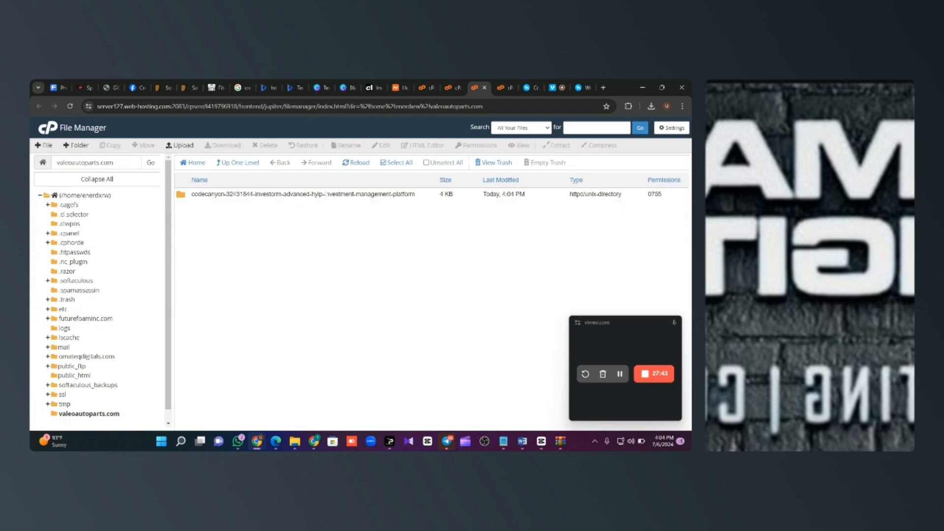
Step: Move investorm.zip from the extracted codecanyon folder up to /valeoautoparts.com
double_click(398, 195)
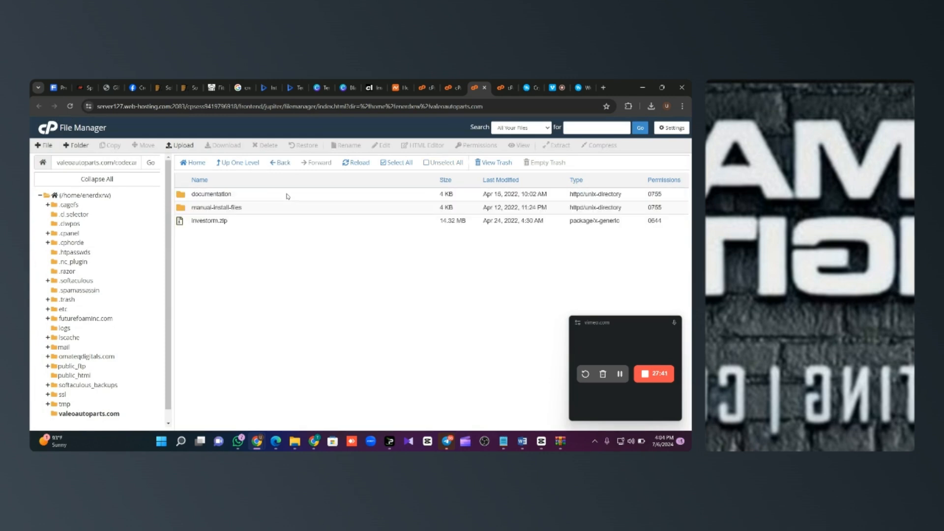
left_click(250, 221)
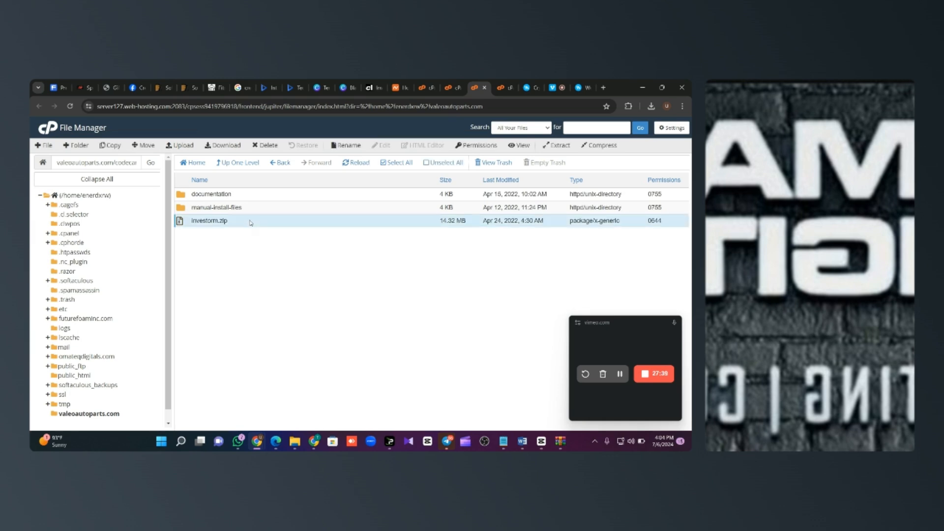
left_click(146, 146)
key("BackSpace")
key("BackSpace")
key("BackSpace")
key("BackSpace")
key("BackSpace")
key("BackSpace")
key("BackSpace")
key("BackSpace")
key("BackSpace")
key("BackSpace")
key("BackSpace")
key("BackSpace")
key("BackSpace")
key("BackSpace")
key("BackSpace")
key("BackSpace")
key("BackSpace")
key("BackSpace")
key("BackSpace")
key("BackSpace")
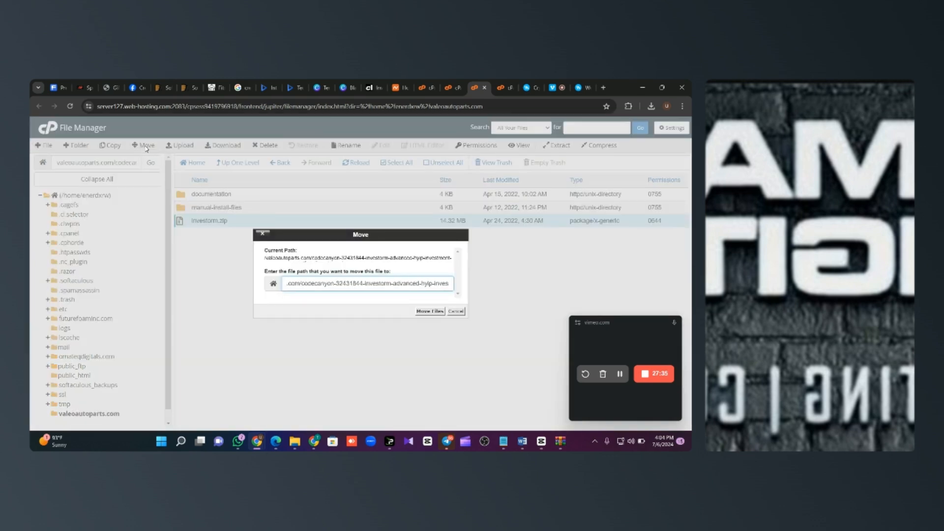
key("BackSpace")
key("BackSpace")
key("BackSpace")
key("BackSpace")
key("BackSpace")
key("BackSpace")
key("BackSpace")
key("BackSpace")
key("BackSpace")
key("BackSpace")
key("BackSpace")
key("BackSpace")
key("BackSpace")
key("BackSpace")
key("BackSpace")
key("BackSpace")
key("BackSpace")
key("BackSpace")
key("BackSpace")
key("BackSpace")
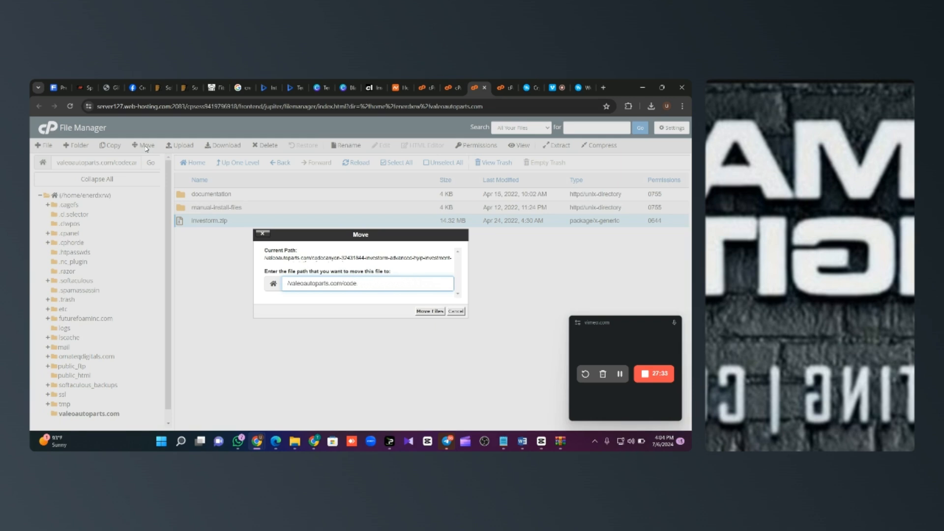
key("Return")
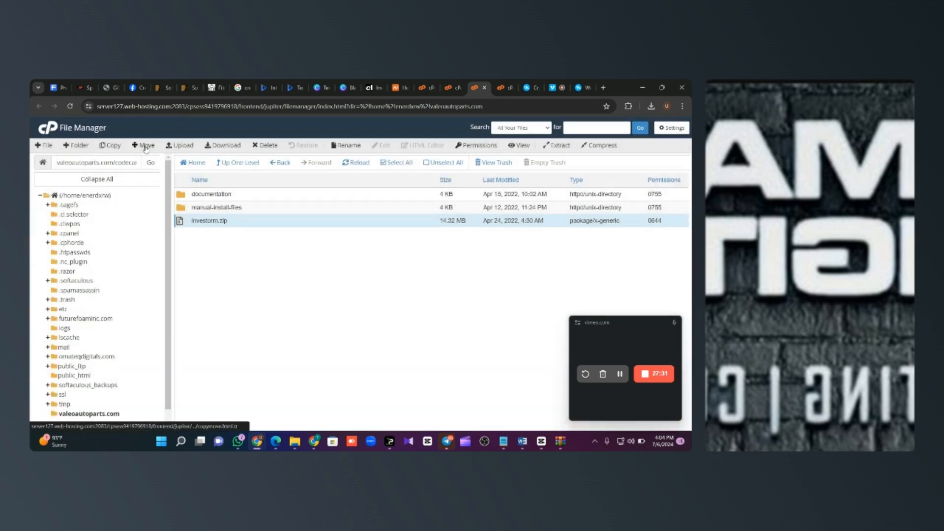
Step: Permanently delete the leftover codecanyon folder
left_click(237, 219)
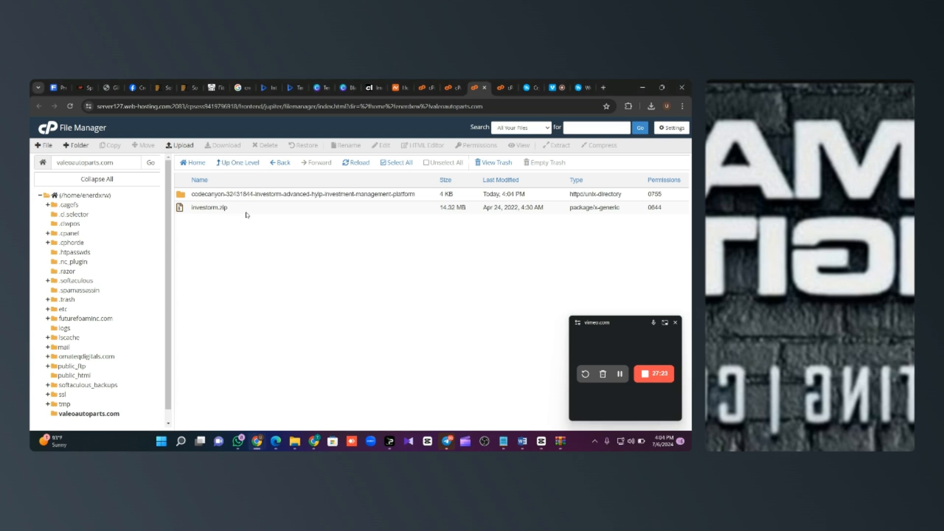
left_click(319, 195)
left_click(265, 145)
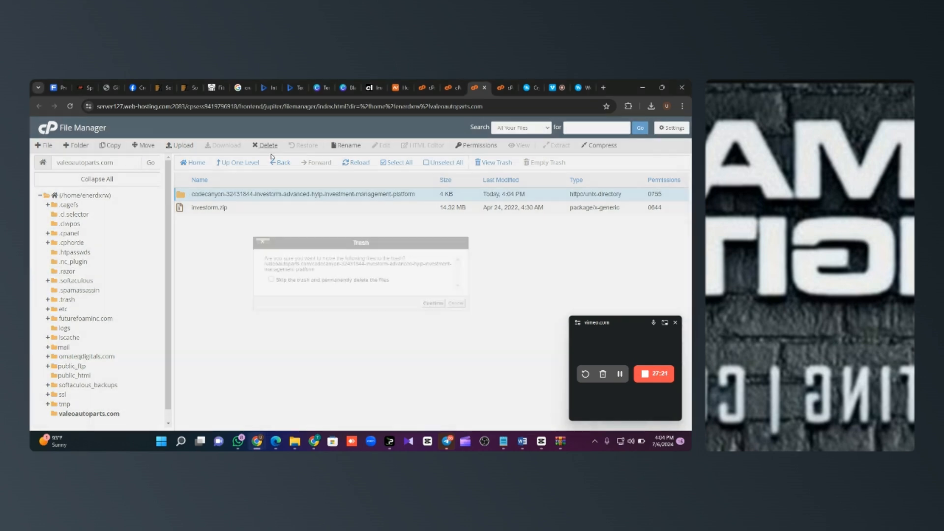
left_click(330, 280)
left_click(432, 302)
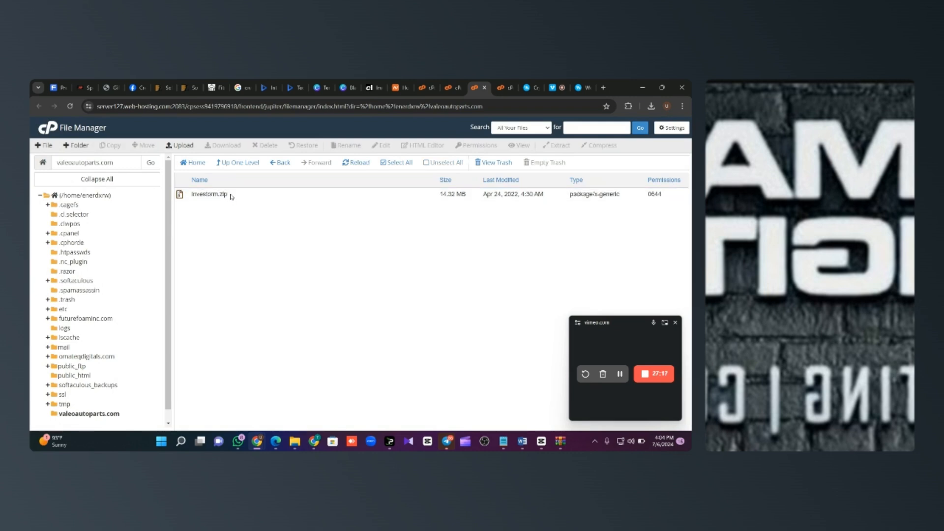
Step: Extract investorm.zip into valeoautoparts.com
left_click(231, 197)
left_click(558, 145)
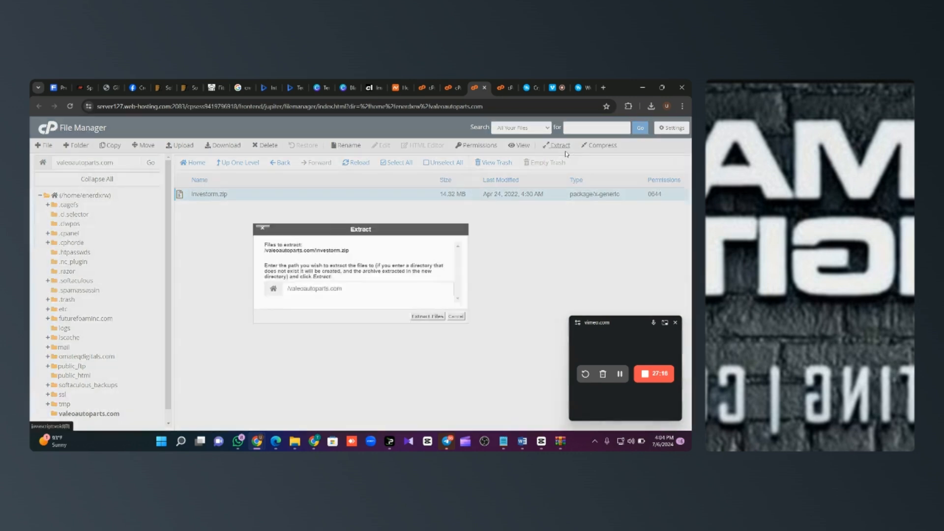
left_click(427, 316)
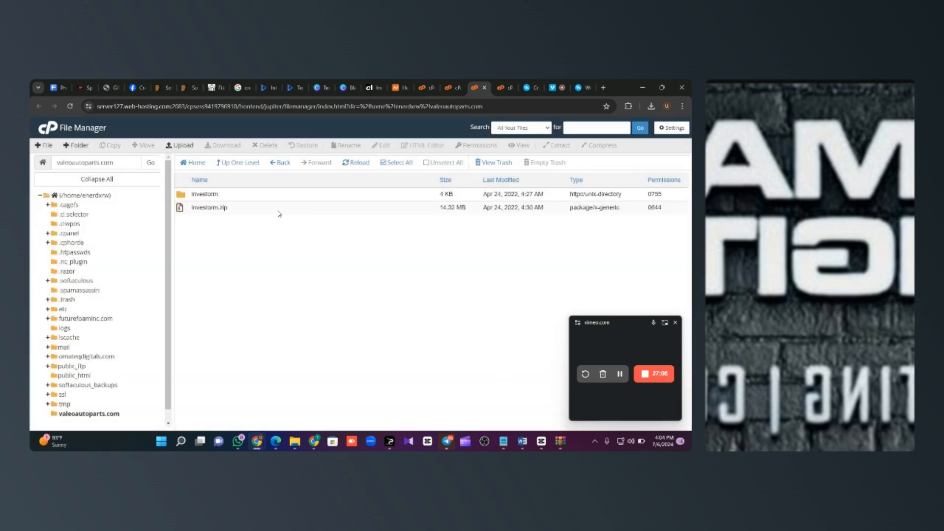
Step: Permanently delete investorm.zip, skipping the trash
left_click(249, 211)
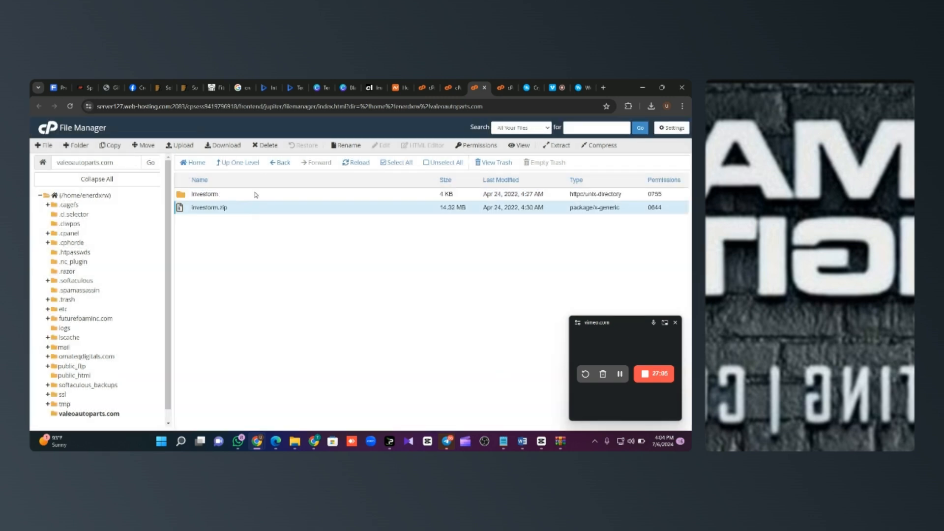
left_click(268, 146)
left_click(373, 277)
left_click(433, 301)
Step: Move the core_invapp and public folders from investorm up to /valeoautoparts.com
double_click(247, 195)
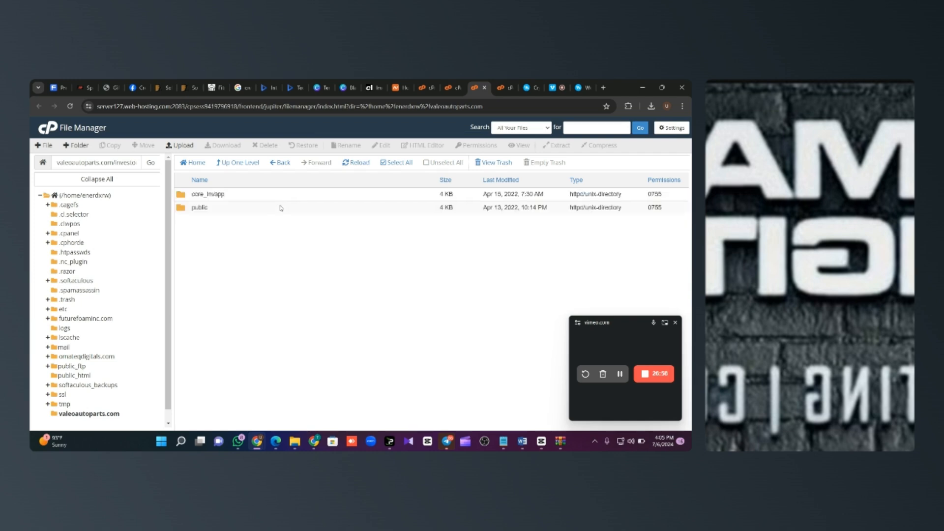
left_click(396, 164)
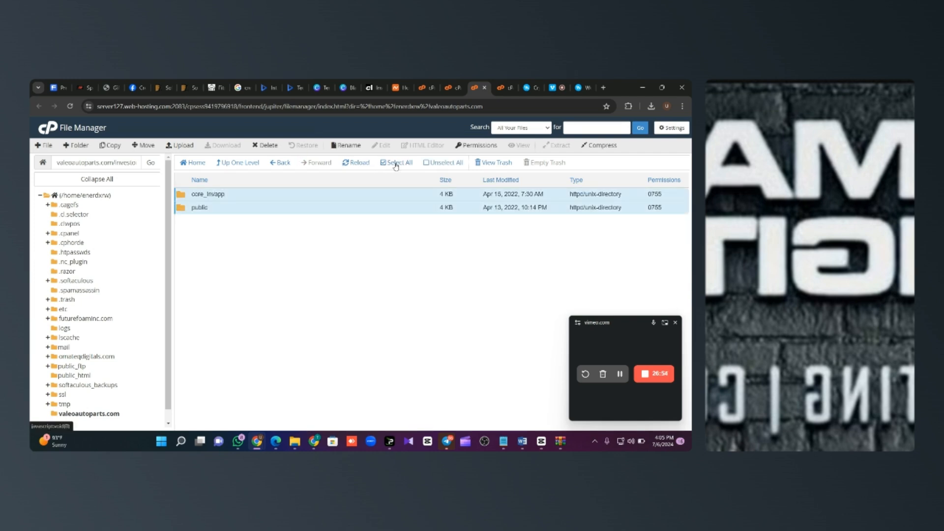
left_click(145, 145)
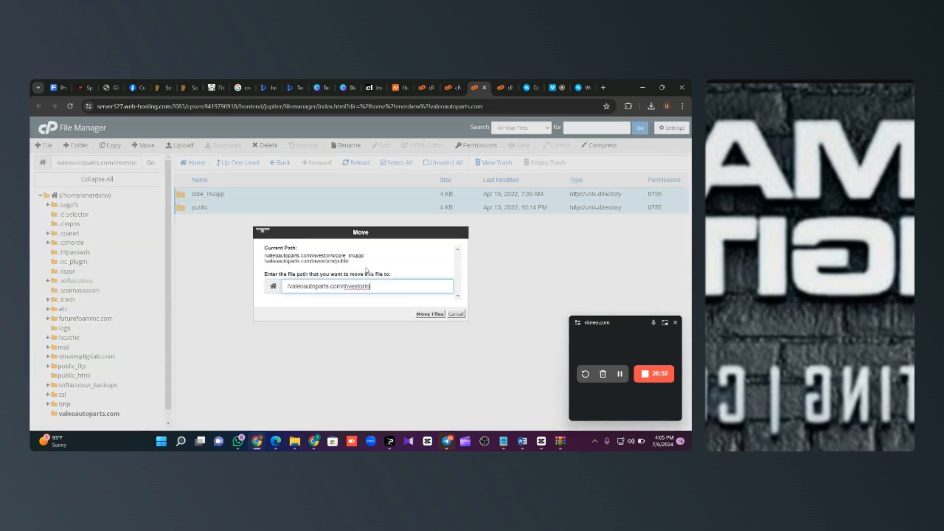
key("BackSpace")
key("BackSpace")
key("BackSpace")
key("BackSpace")
key("Return")
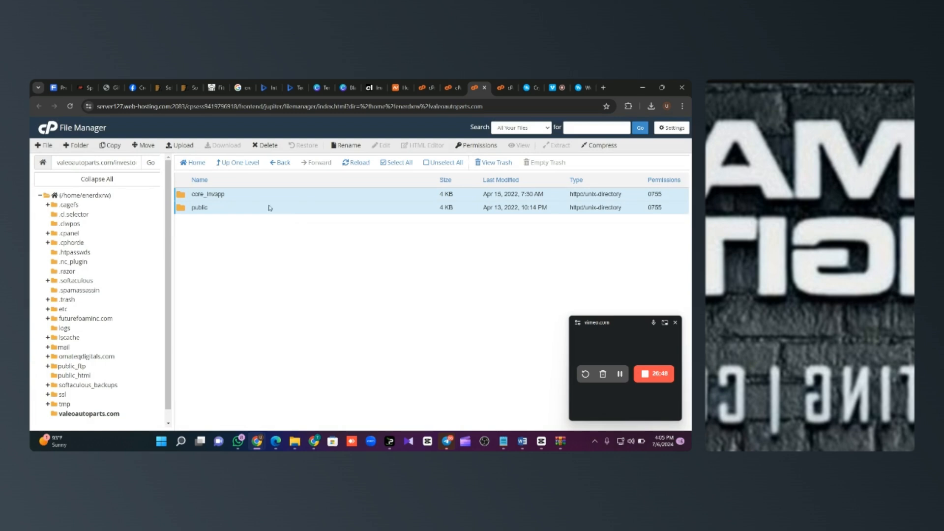
Step: Delete the now-empty investorm folder from valeoautoparts.com
left_click(243, 167)
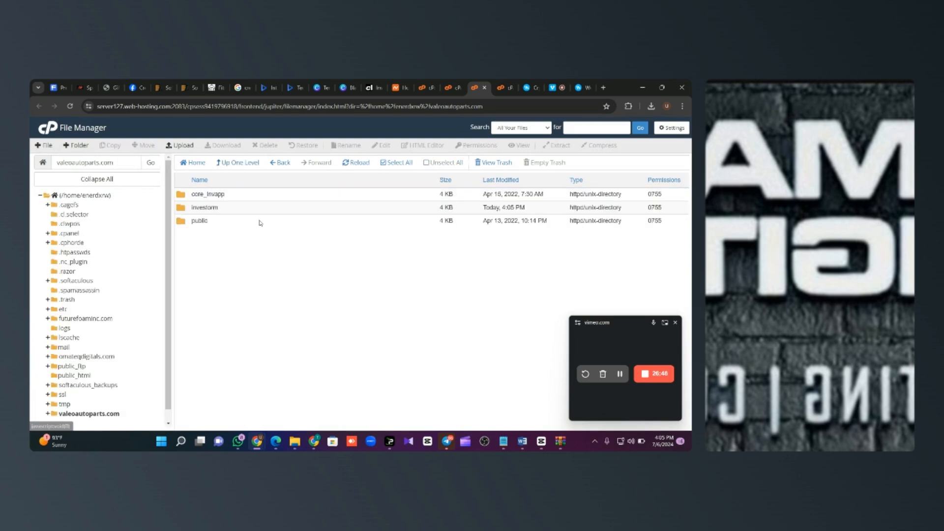
left_click(233, 213)
left_click(266, 146)
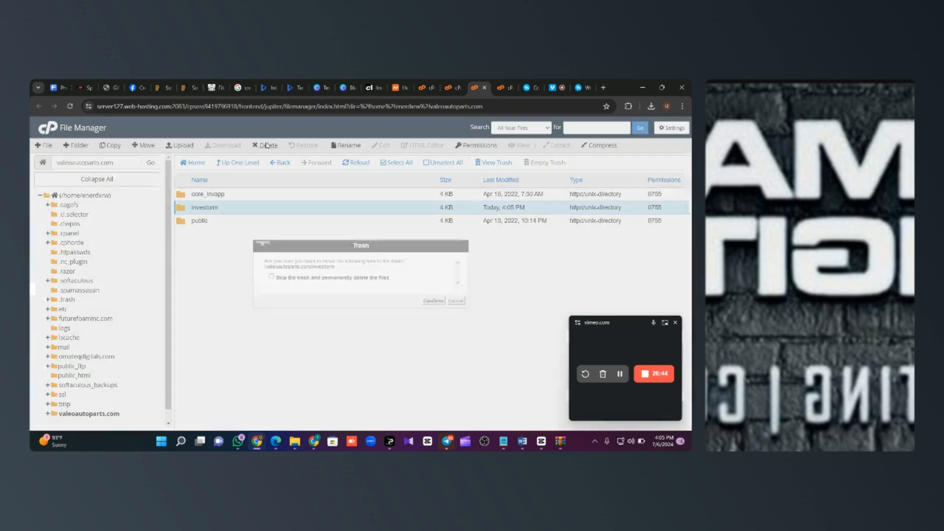
left_click(433, 301)
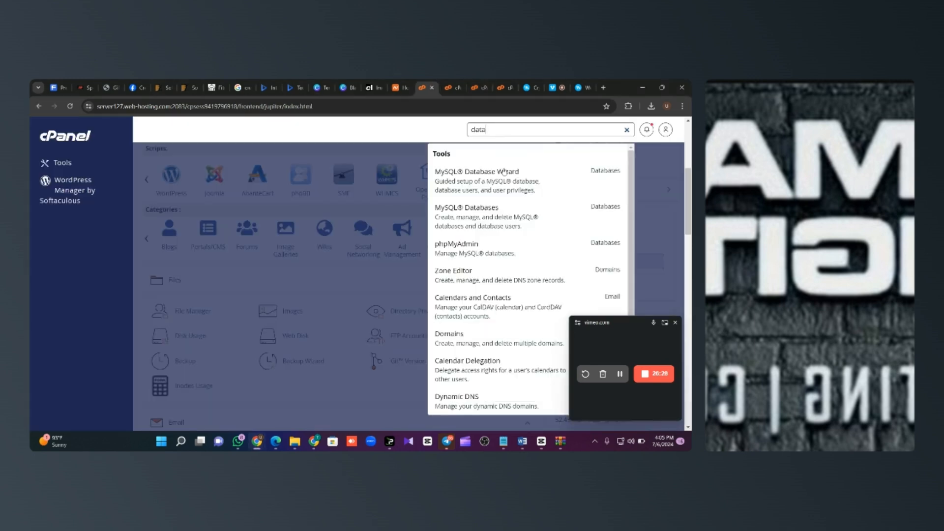
Step: Create the investorm1 database in the MySQL Database Wizard
left_click(508, 182)
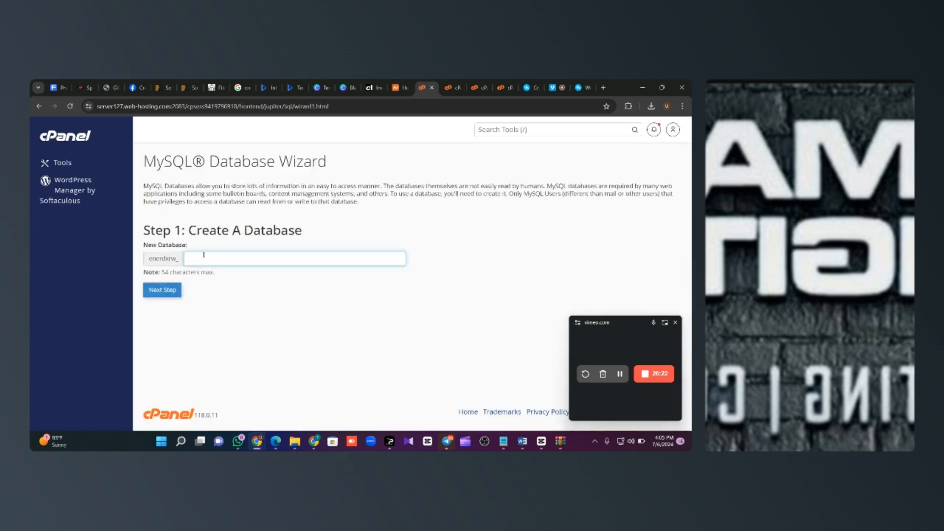
type("inve")
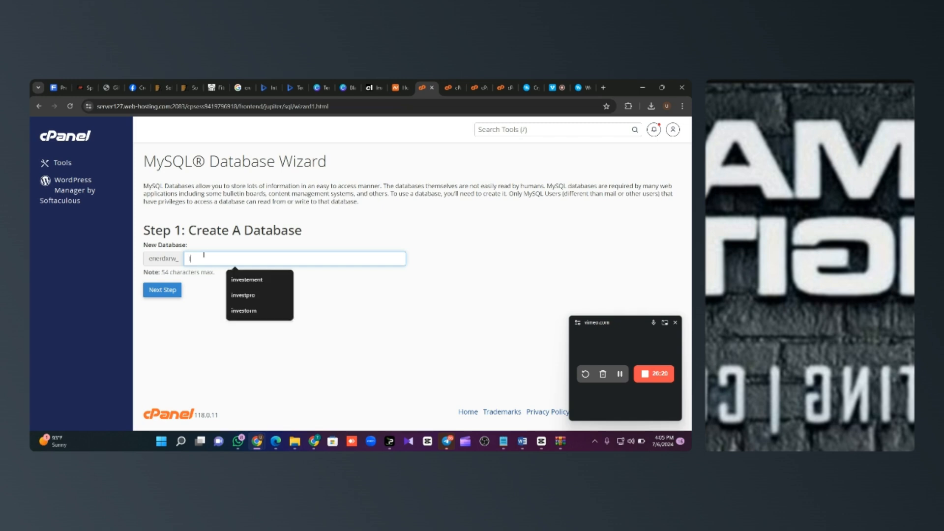
type("storm1")
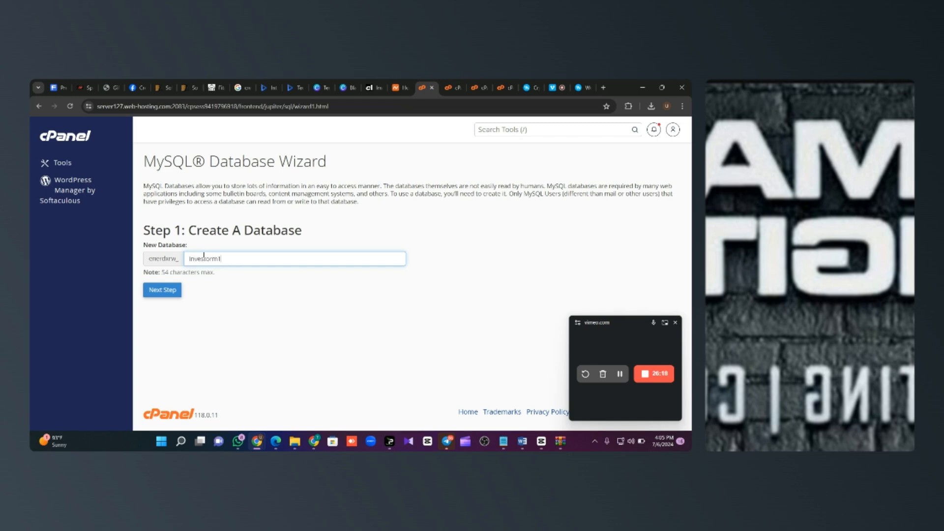
left_click(172, 291)
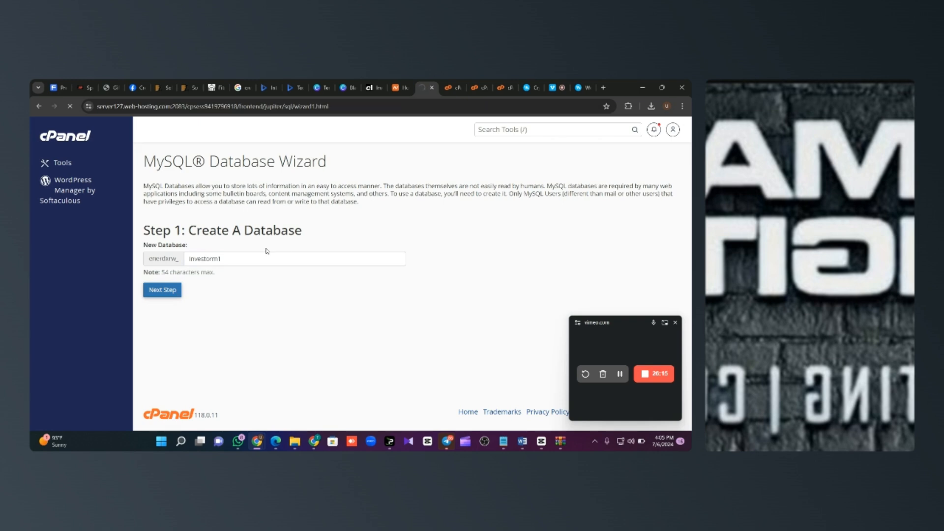
Step: Create the investorm1 database user with a password entered twice
type("I")
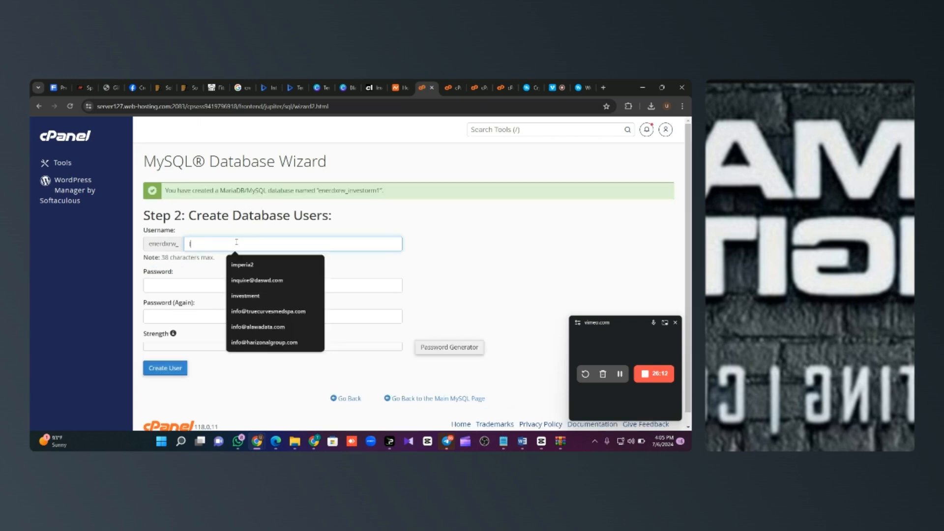
type("nvestorm1")
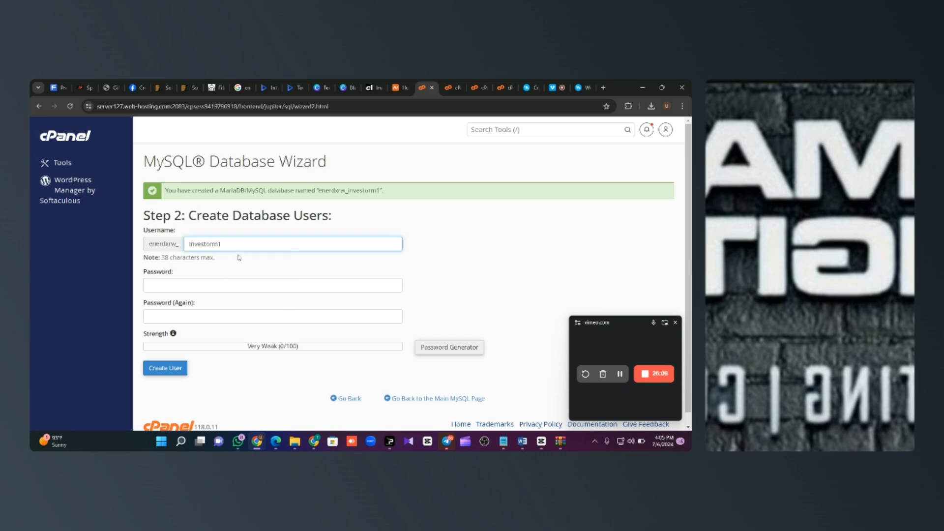
left_click(244, 284)
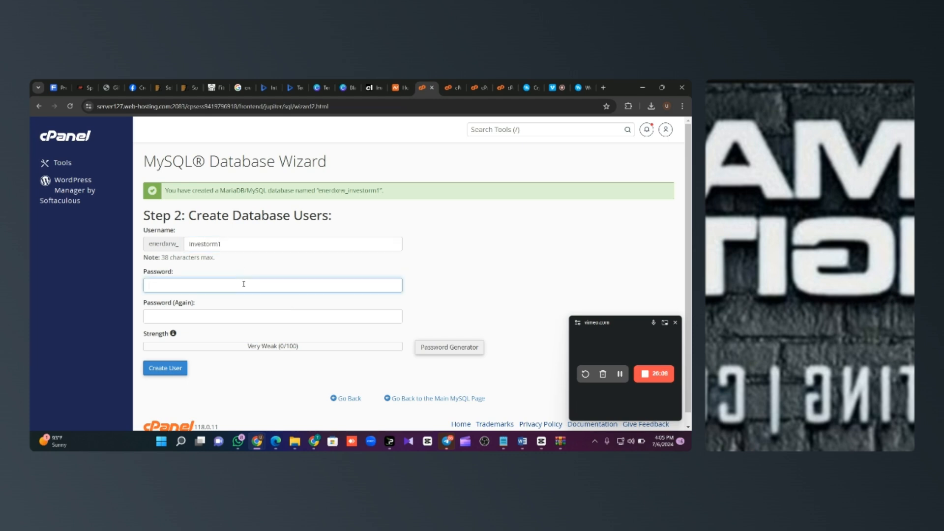
type("a")
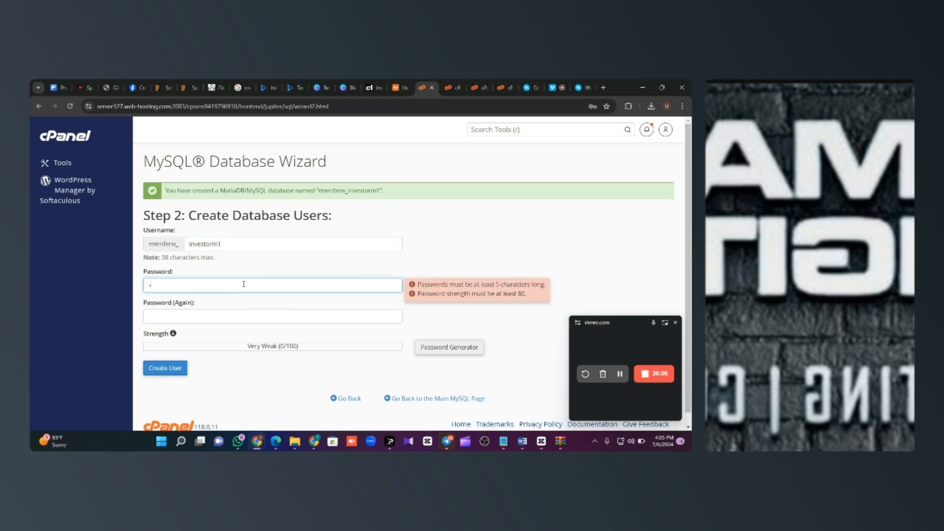
type("••••••••")
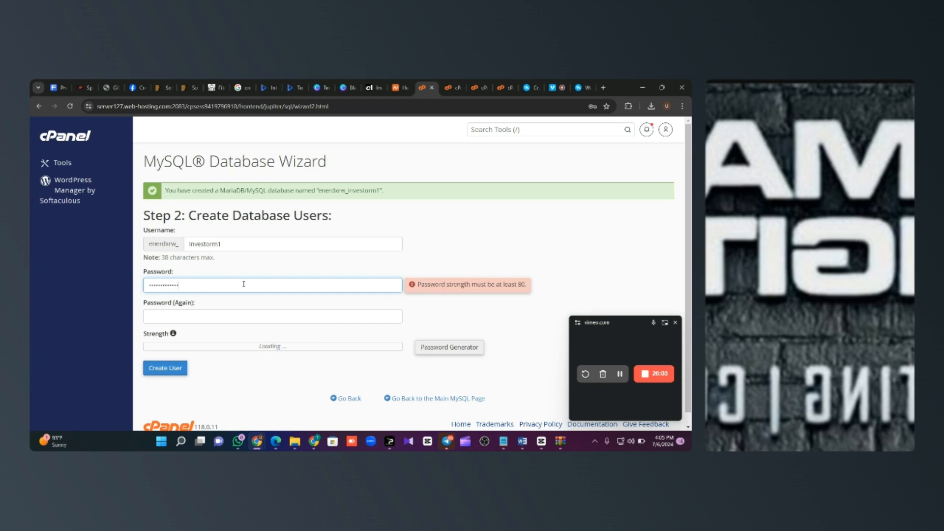
left_click(244, 314)
type("•••••••••••")
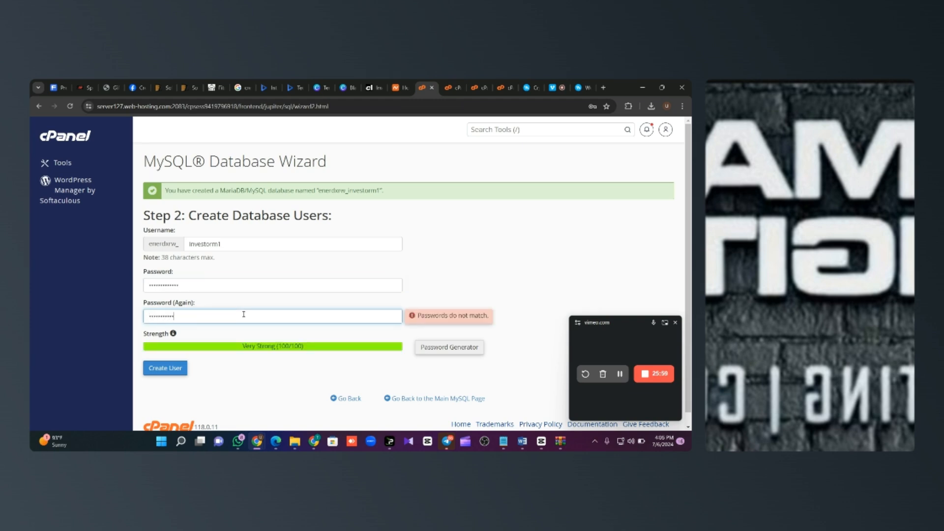
type("•••")
left_click(176, 367)
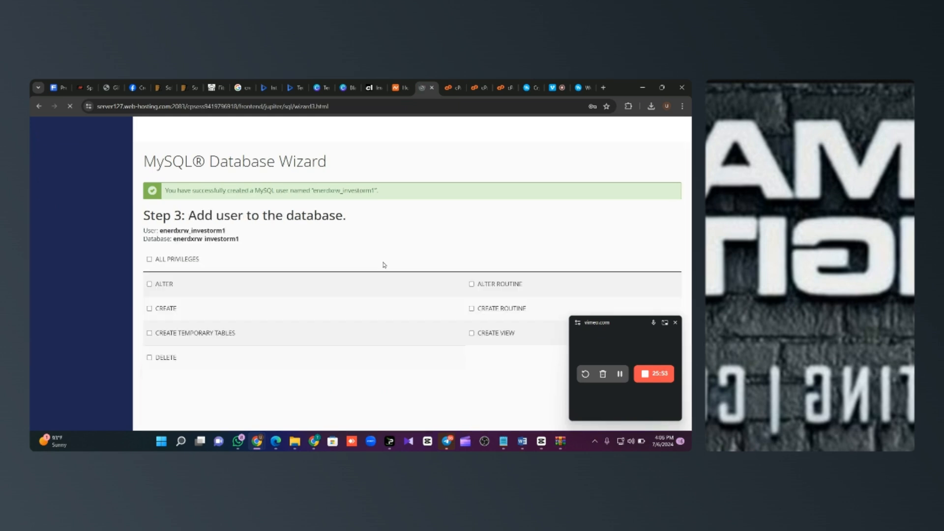
Step: Grant the user ALL PRIVILEGES on the investorm1 database
left_click(181, 259)
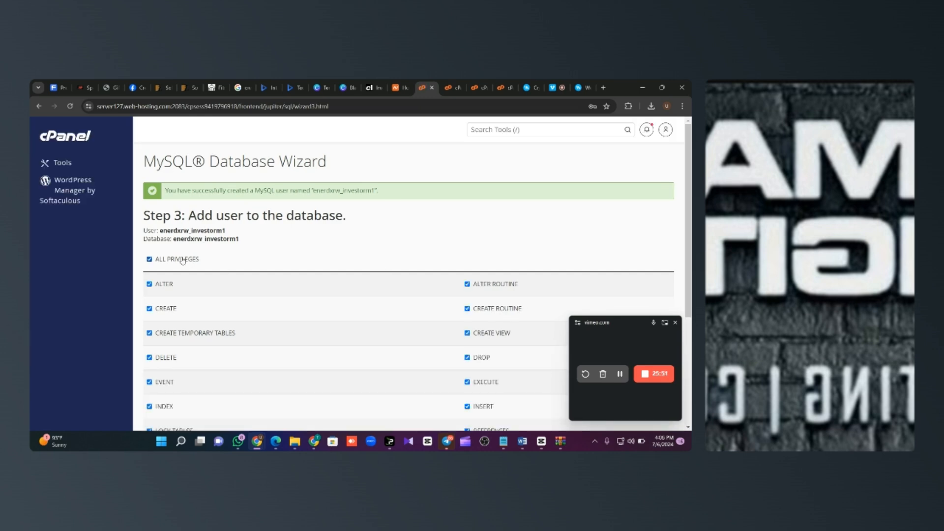
scroll(288, 315, "down", 3)
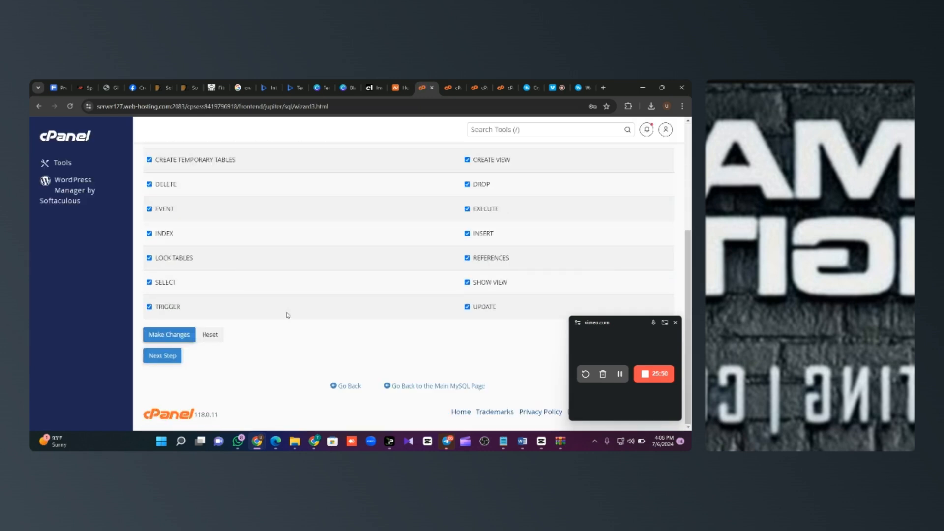
left_click(171, 337)
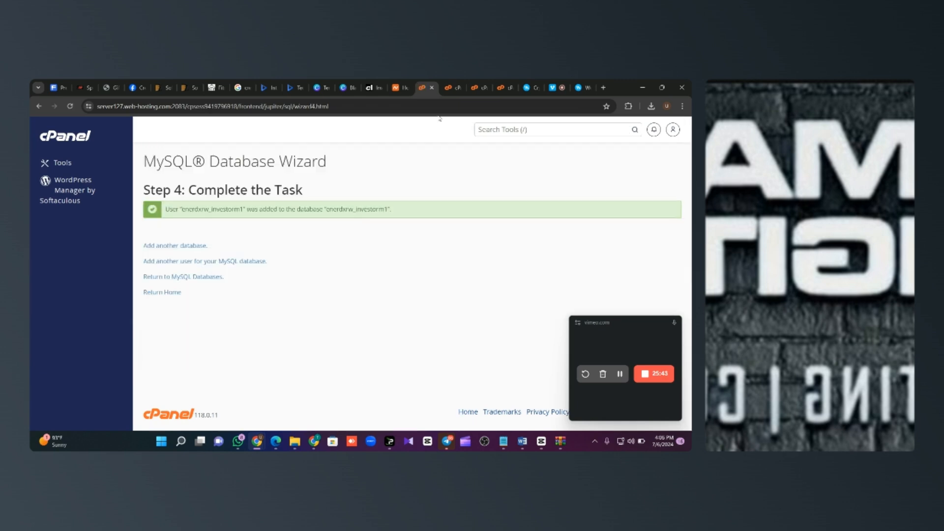
Step: Return to File Manager and reload the valeoautoparts.com folder contents
left_click(449, 87)
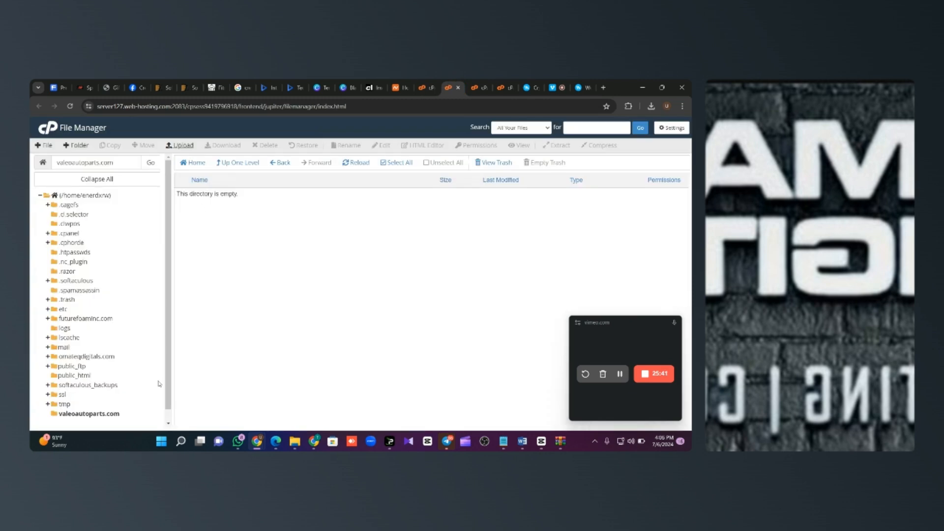
left_click_drag(49, 416, 121, 416)
key("ctrl+c")
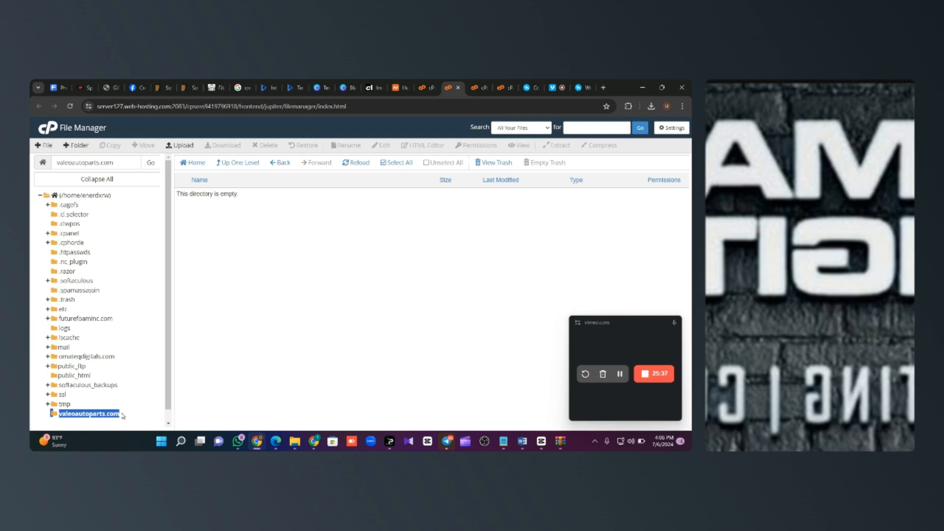
left_click(110, 416)
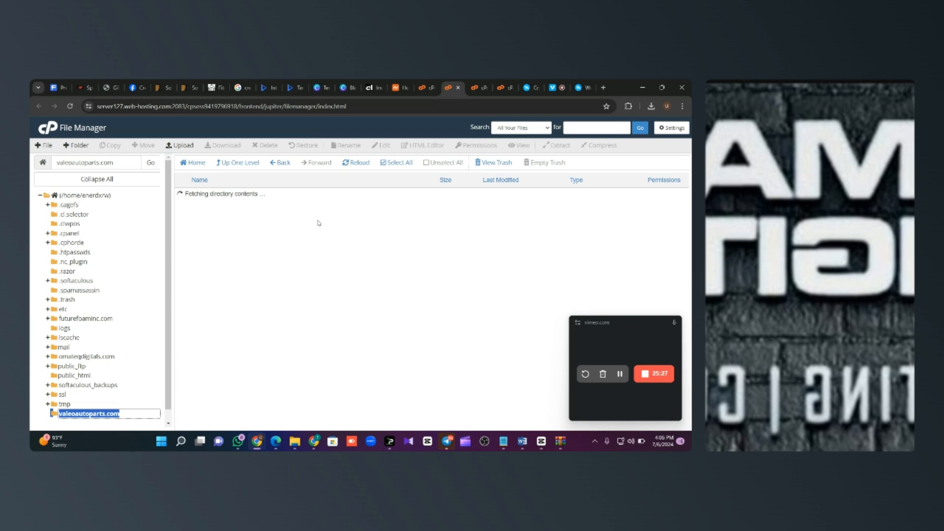
Step: Load valeoautoparts.com/public in a new tab and pass the installer's requirements check
left_click(603, 87)
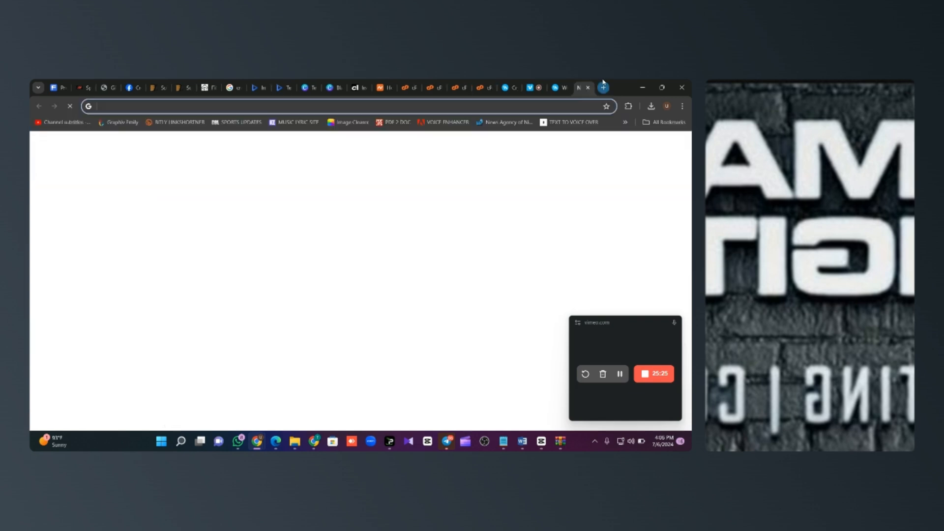
key("ctrl+v")
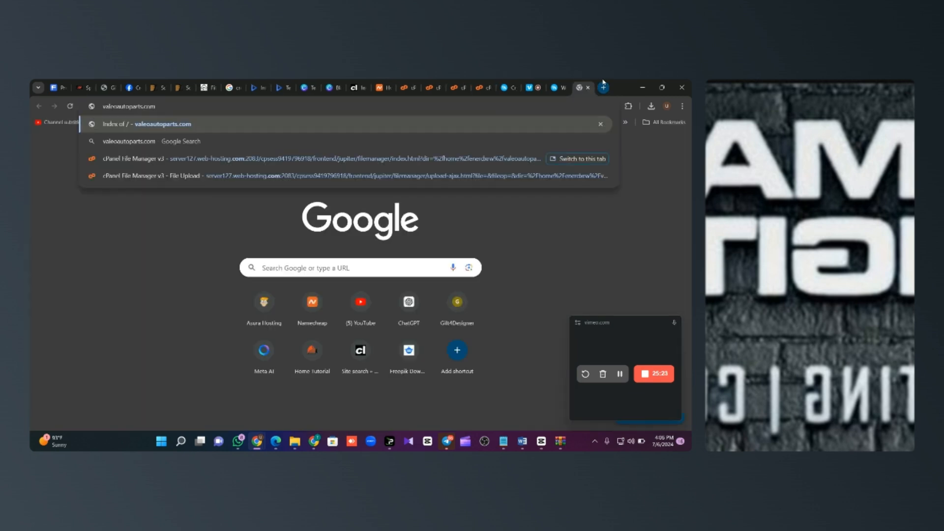
type("/publi")
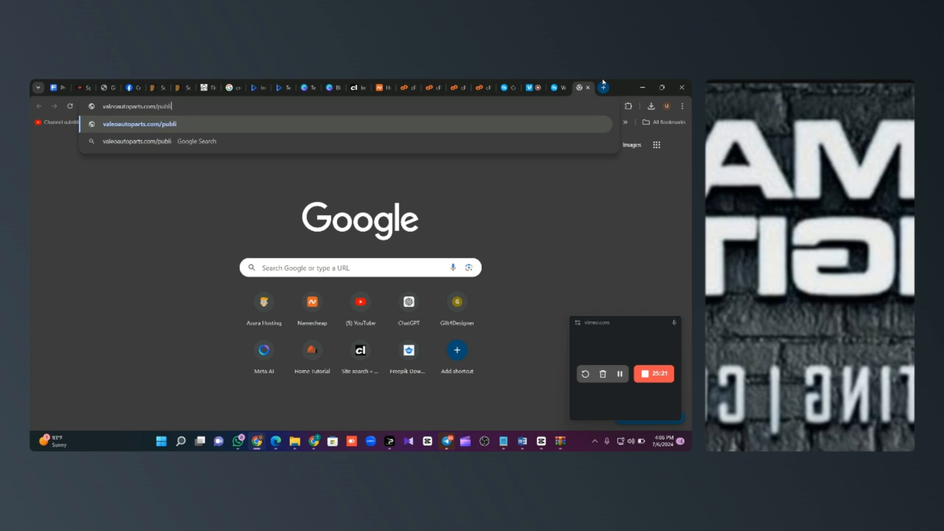
type("c")
key("Return")
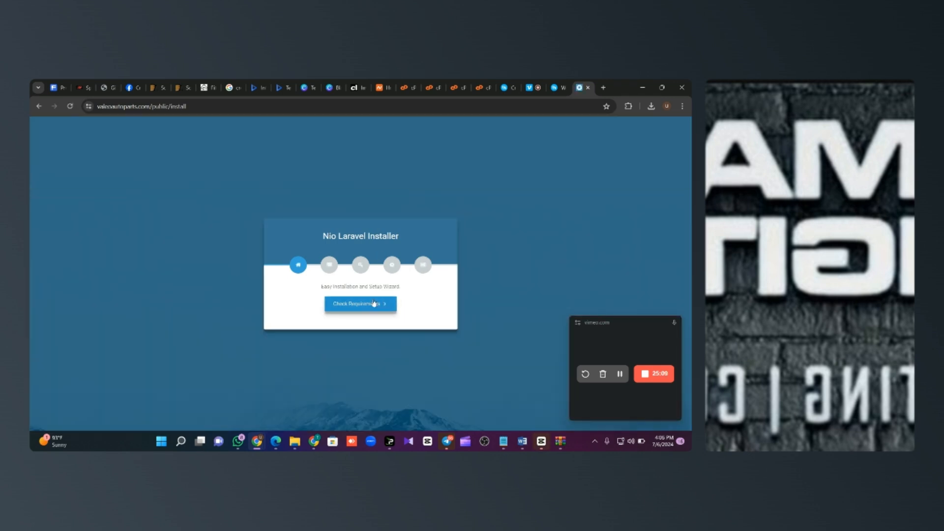
left_click(373, 304)
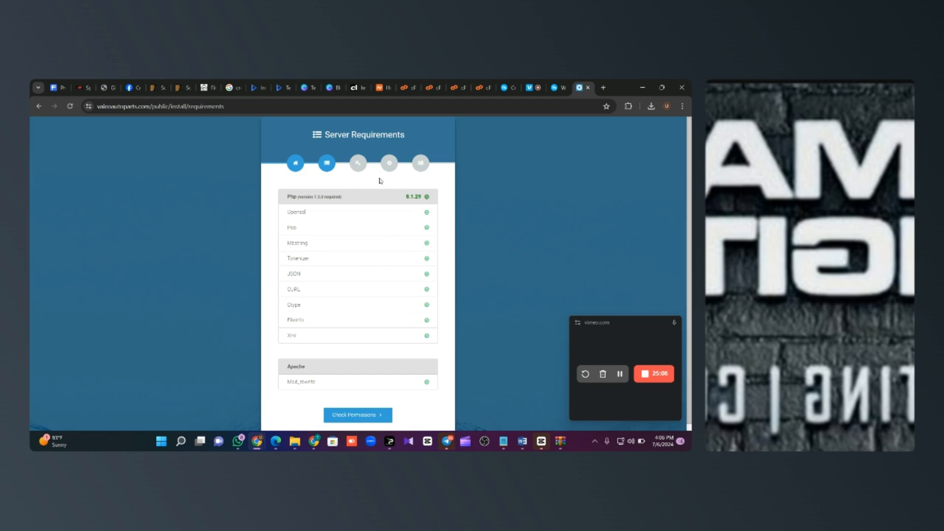
left_click(362, 416)
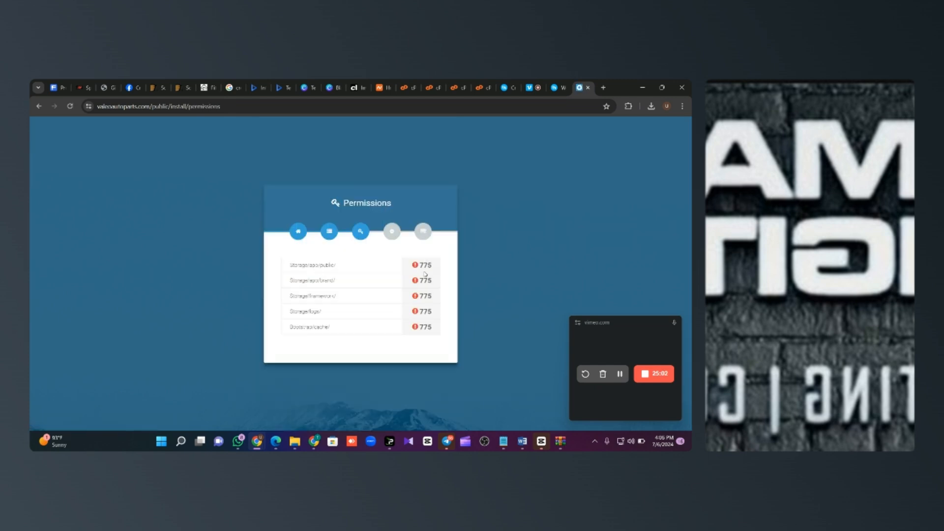
Step: Open core_invapp/storage in cPanel's File Manager
left_click(407, 87)
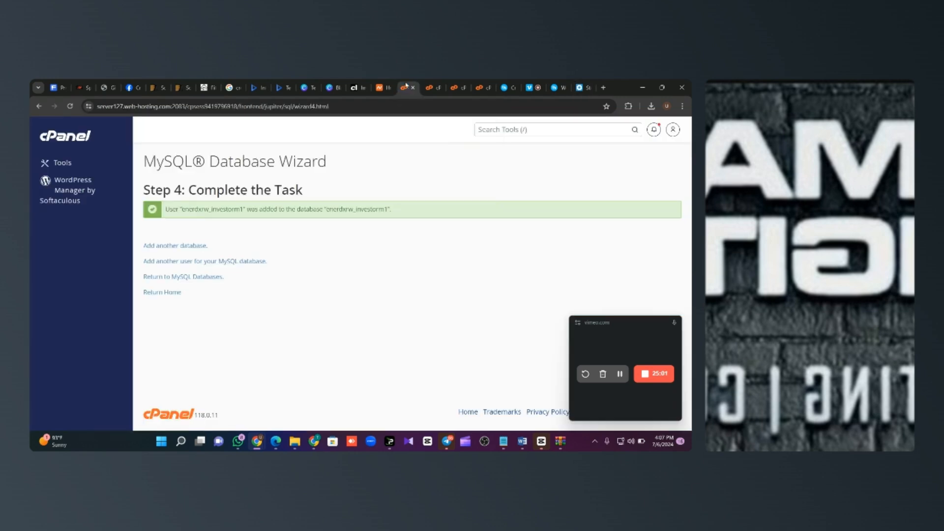
left_click(433, 87)
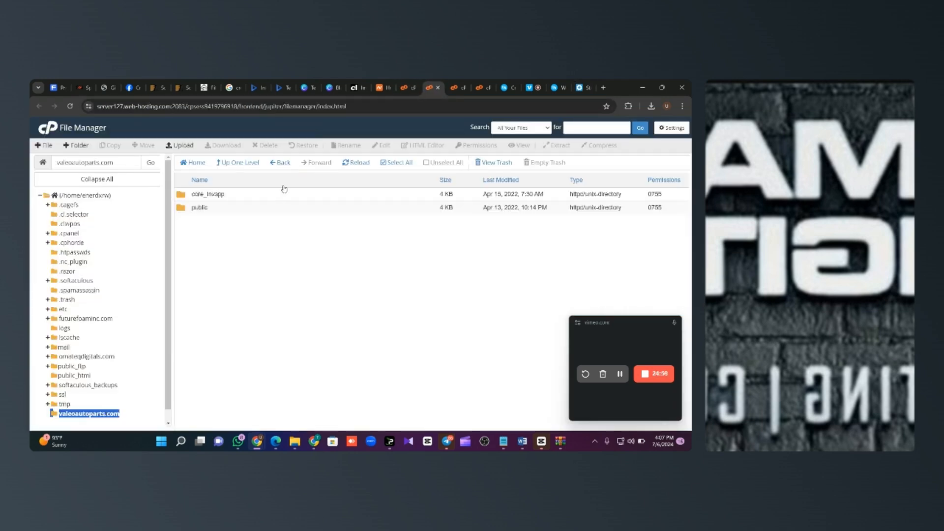
double_click(240, 195)
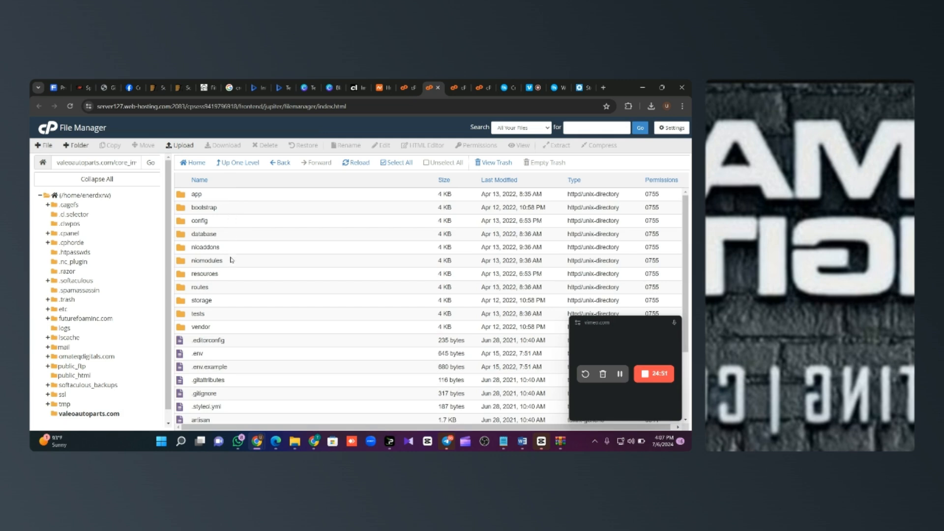
double_click(202, 300)
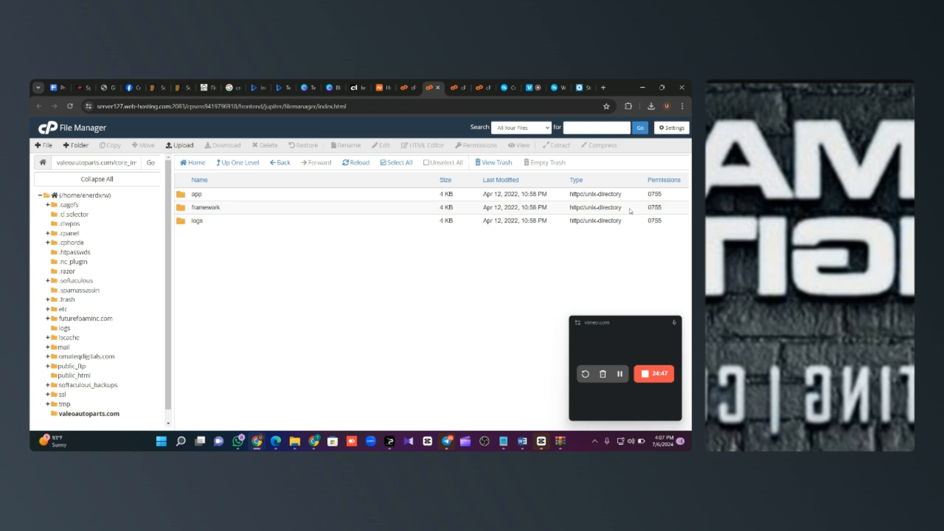
Step: Set the storage app, framework and logs folders to 0775 permissions
double_click(654, 195)
type("0775")
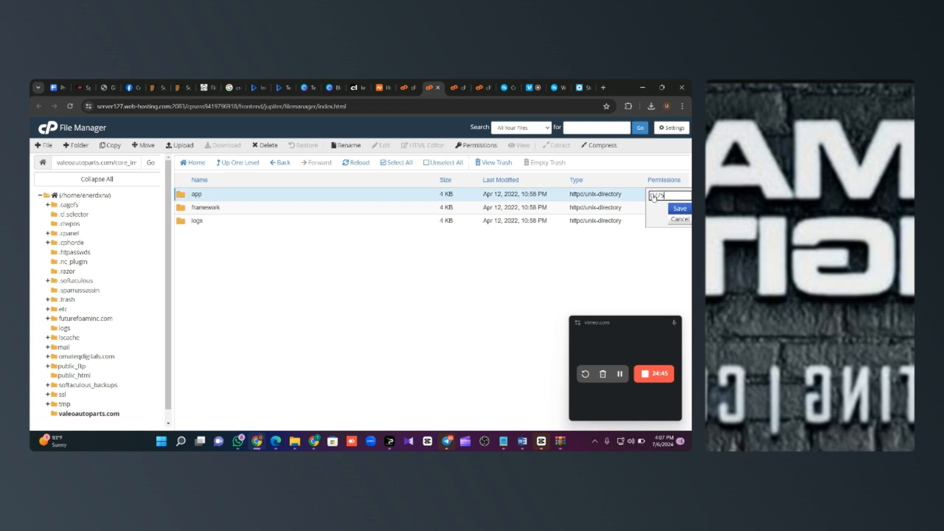
key("Return")
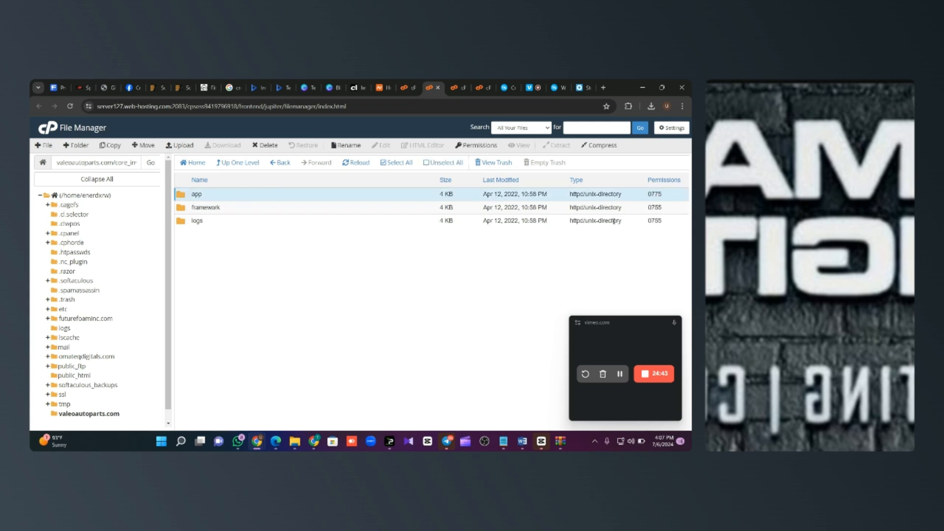
double_click(654, 207)
type("0775")
key("Return")
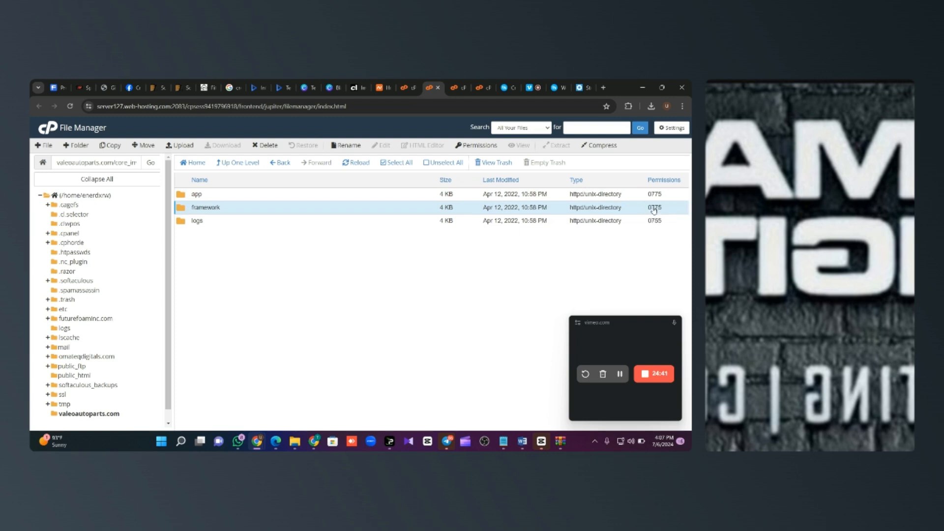
double_click(655, 210)
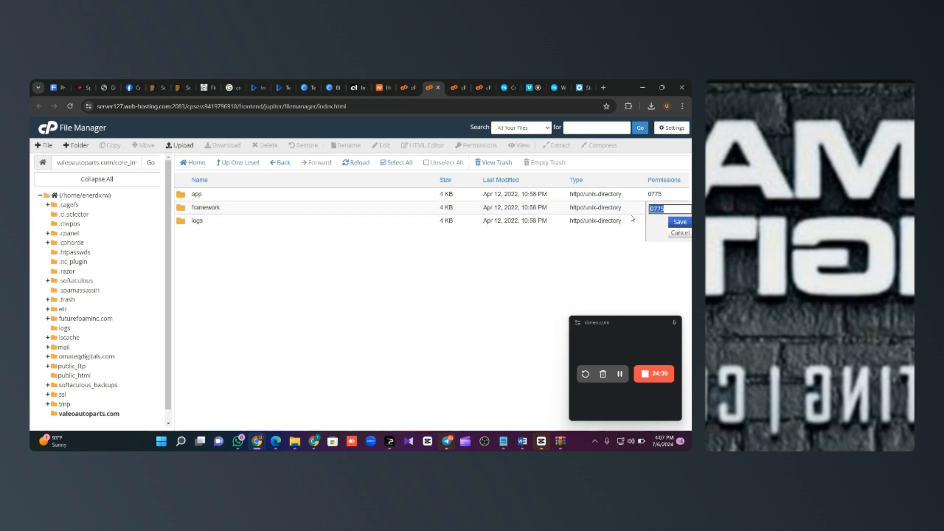
left_click(633, 219)
double_click(654, 221)
type("0")
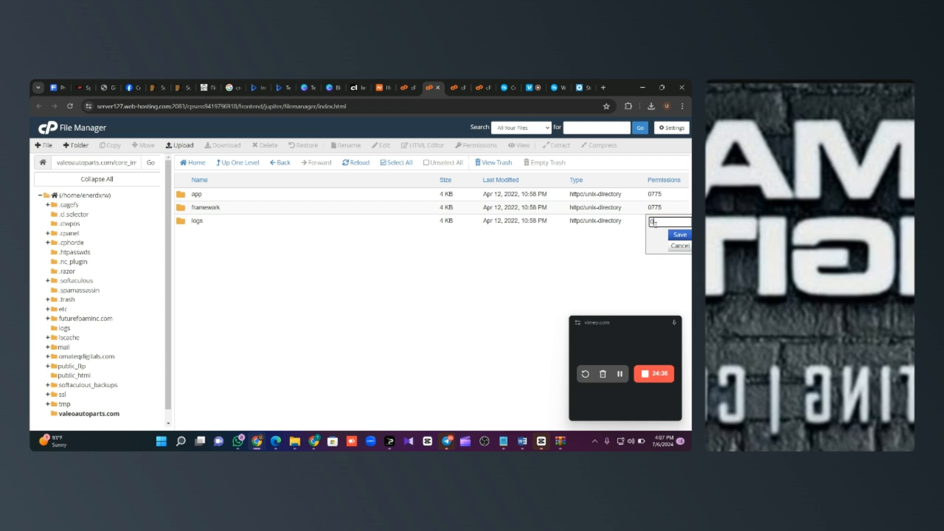
type("775")
key("Return")
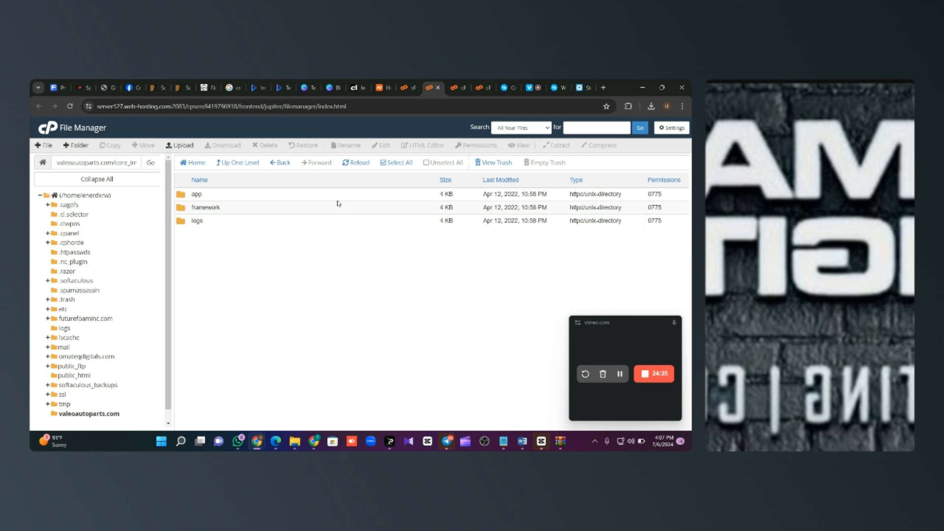
Step: Inside storage/app, set the brand and public folders to 0775
double_click(256, 196)
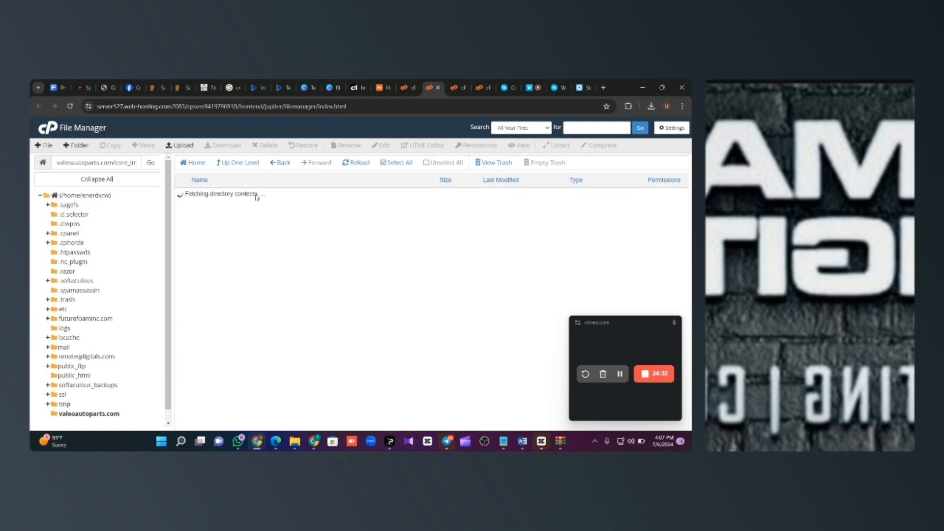
double_click(662, 195)
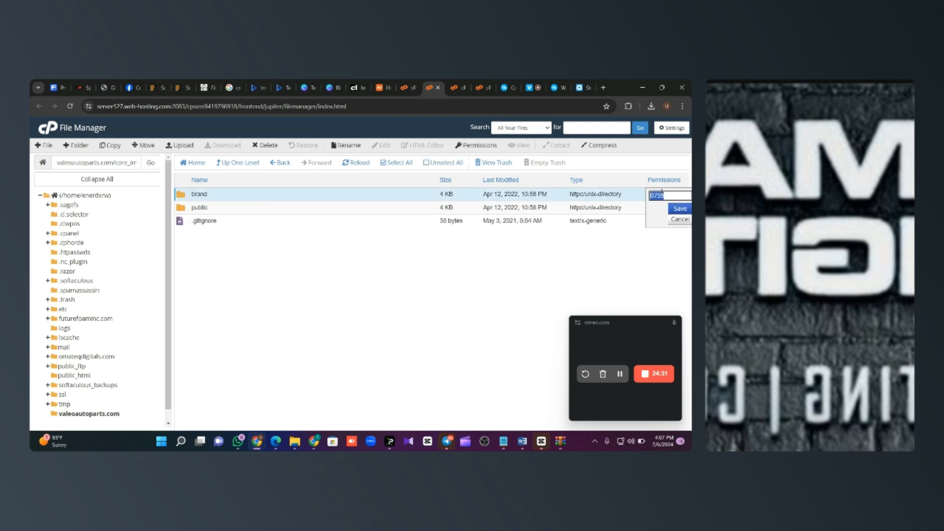
type("0775")
key("Return")
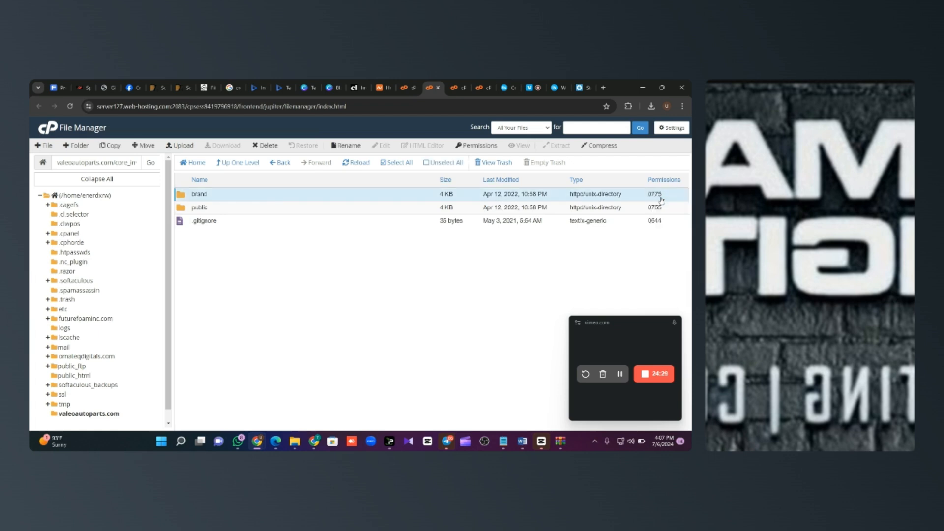
double_click(660, 208)
type("0775")
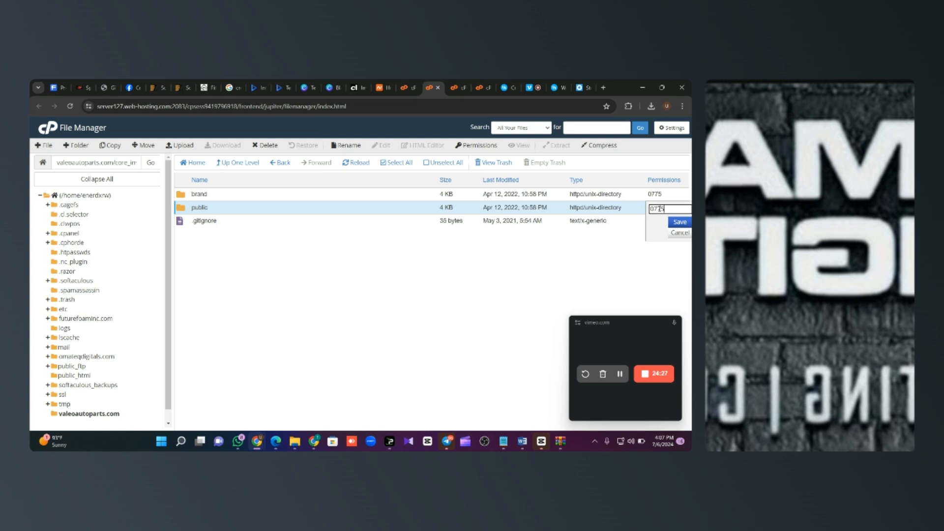
key("Return")
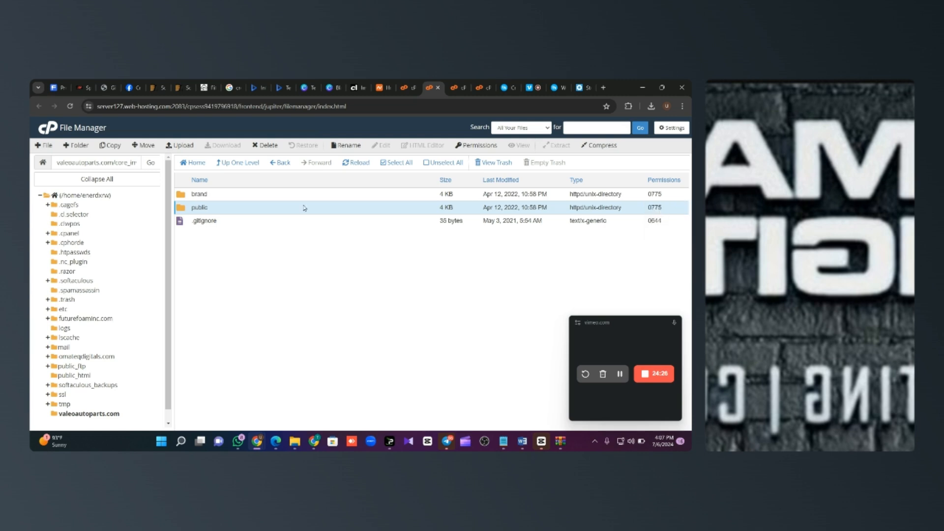
Step: Give core_invapp's bootstrap/cache folder 0775 permissions
left_click(239, 164)
left_click(239, 167)
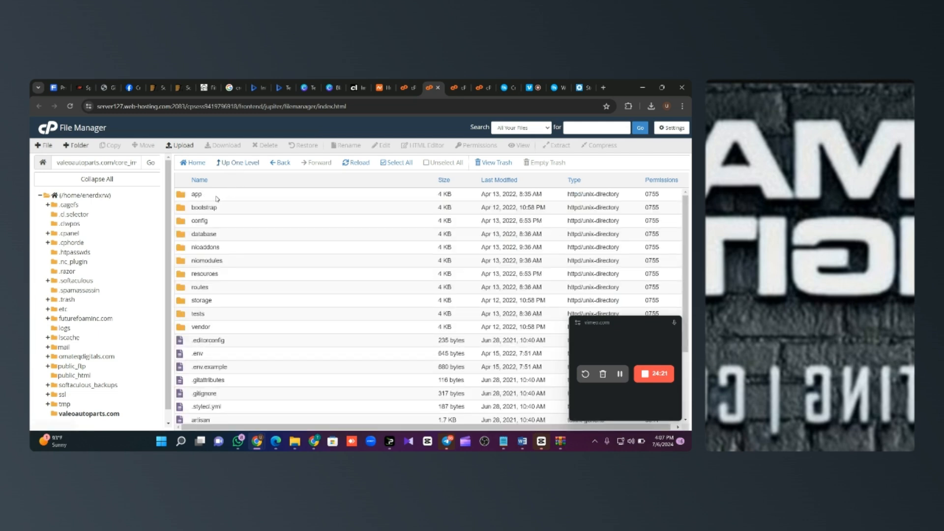
double_click(234, 212)
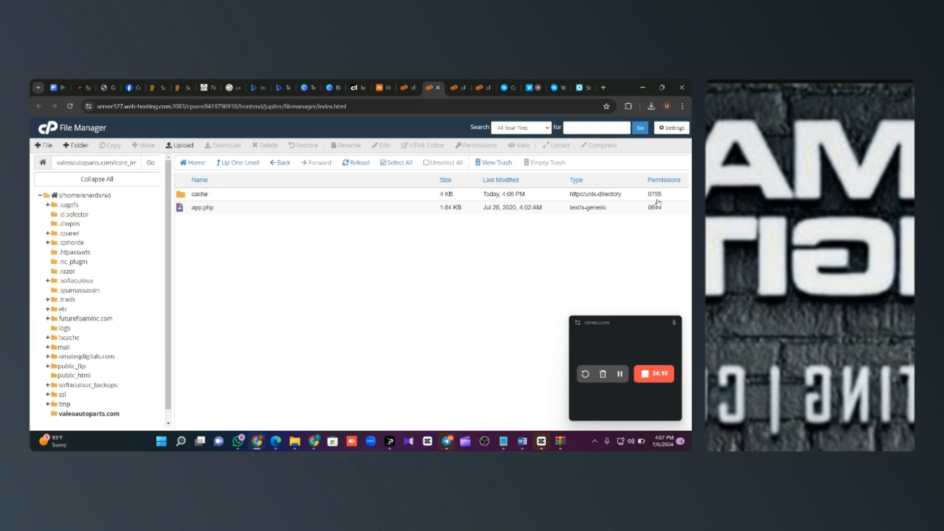
left_click(658, 195)
type("0775")
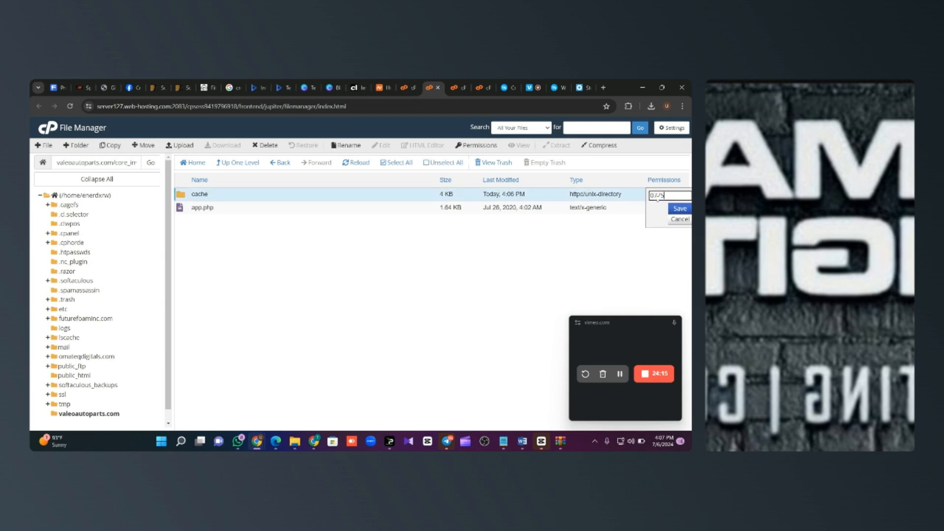
key("Return")
Step: Rerun the installer's folder permissions check and proceed to environment configuration
left_click(593, 82)
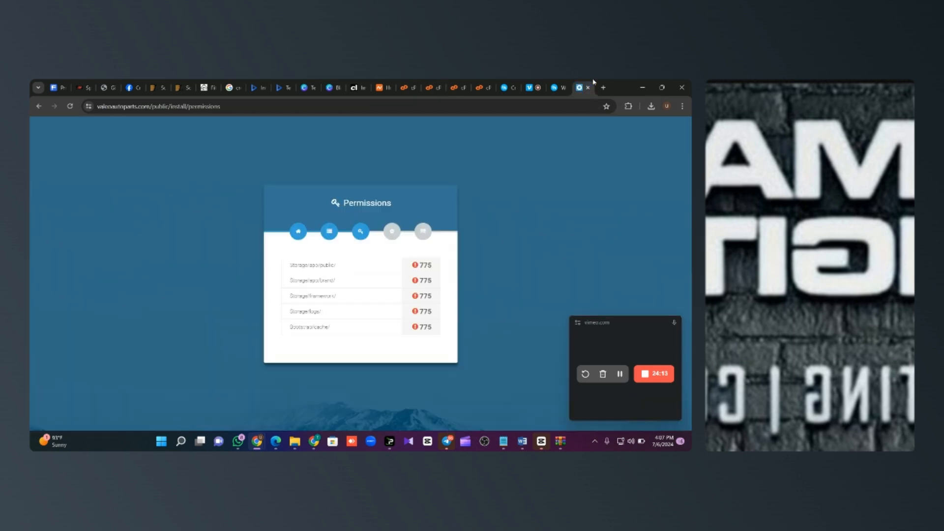
left_click(70, 106)
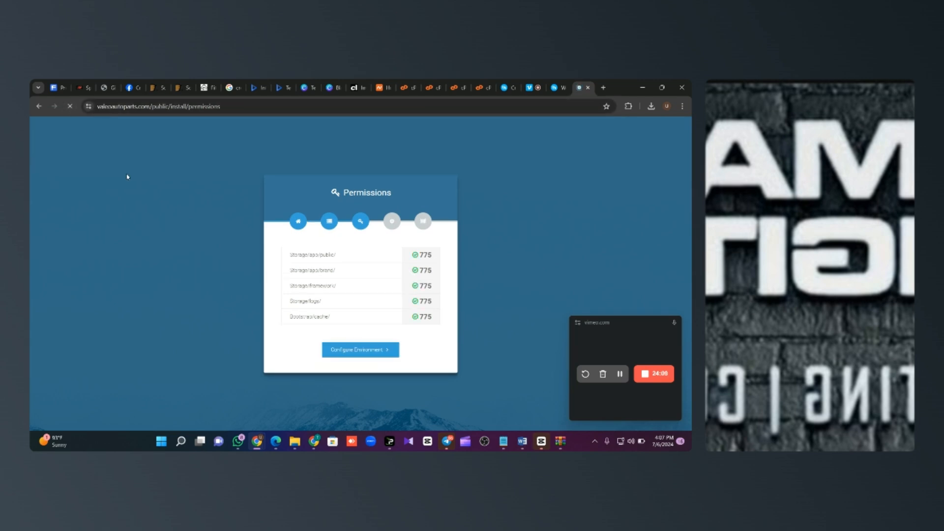
left_click(360, 351)
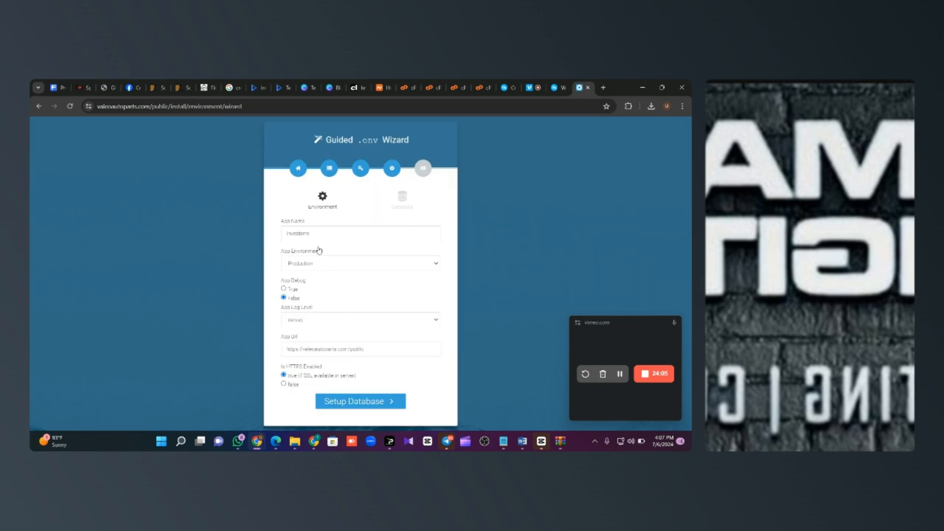
Step: Replace the App Name 'Investorm' with the auto parts site name and continue to database setup
left_click_drag(321, 234, 270, 237)
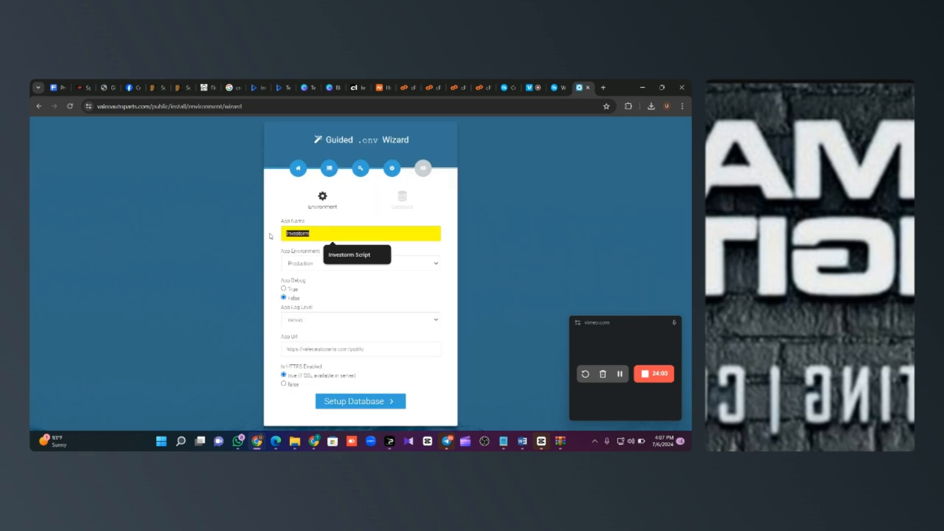
type("V")
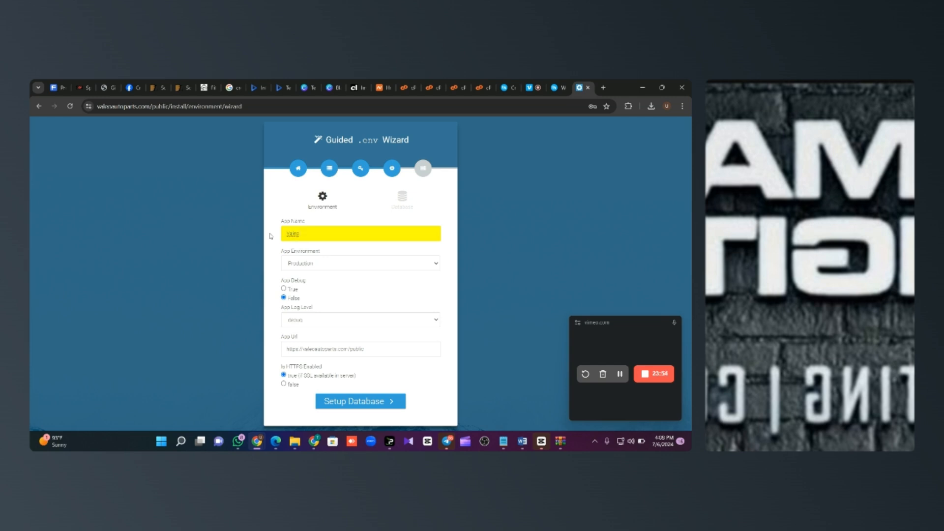
type("alee Autoparts")
left_click(367, 401)
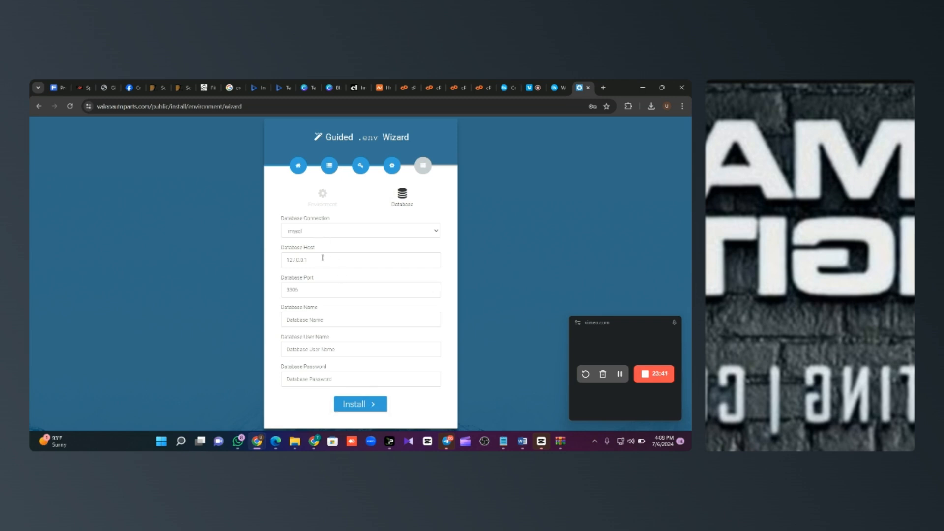
Step: Set the Database Host to localhost
left_click_drag(310, 259, 273, 259)
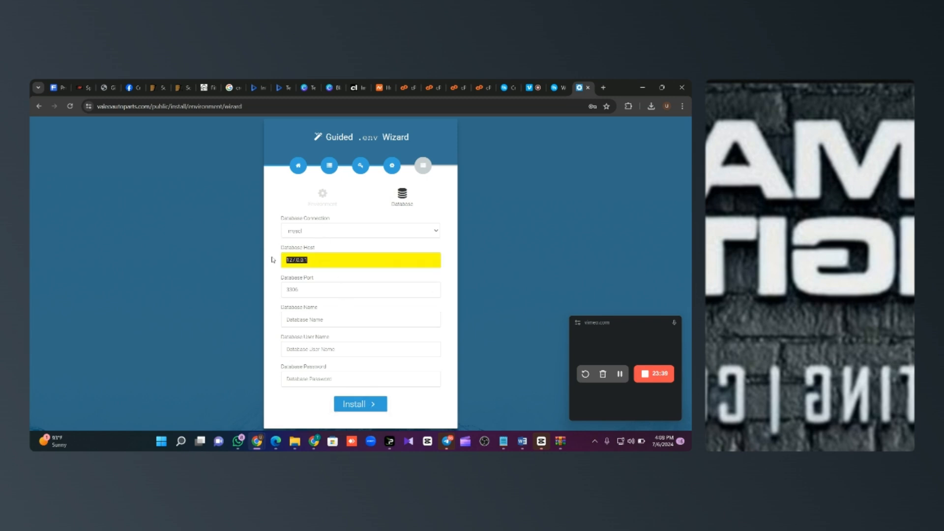
type("localhost")
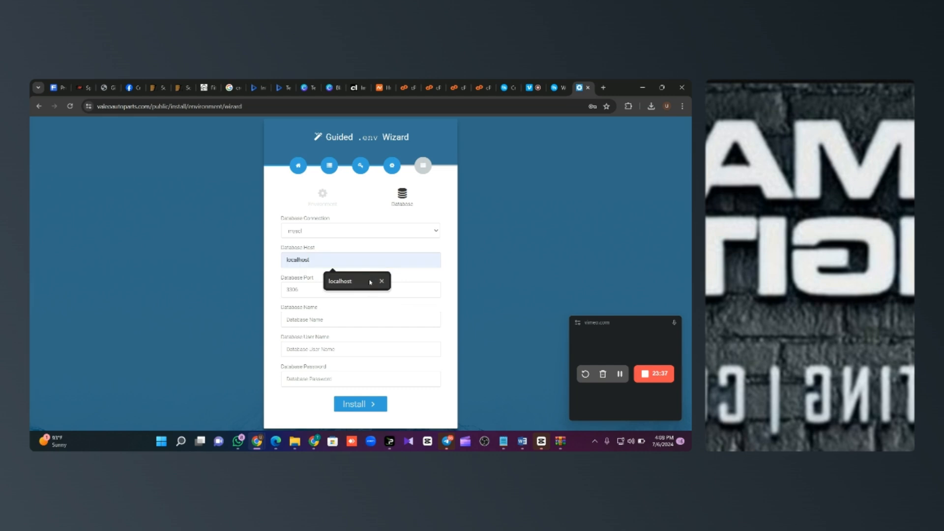
left_click(340, 280)
left_click(330, 320)
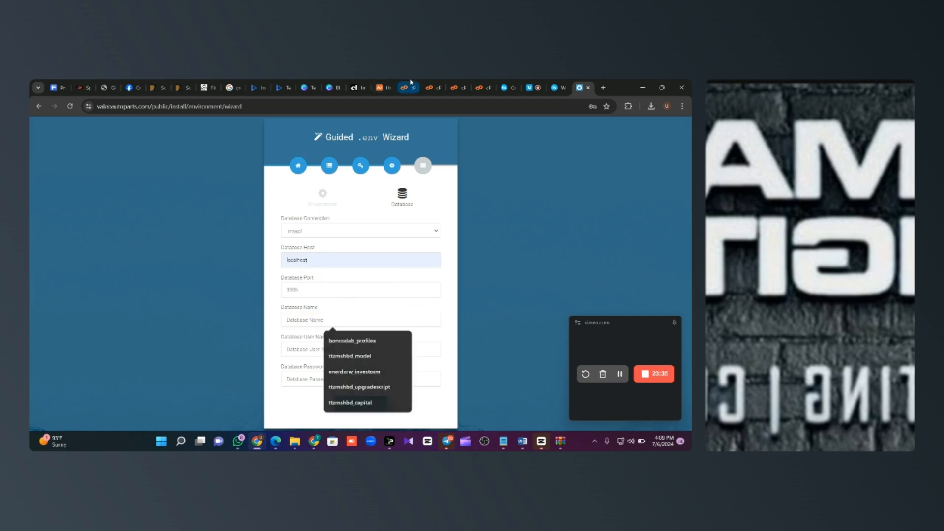
Step: Copy the new database name from cPanel into both Database Name and User Name
left_click(406, 88)
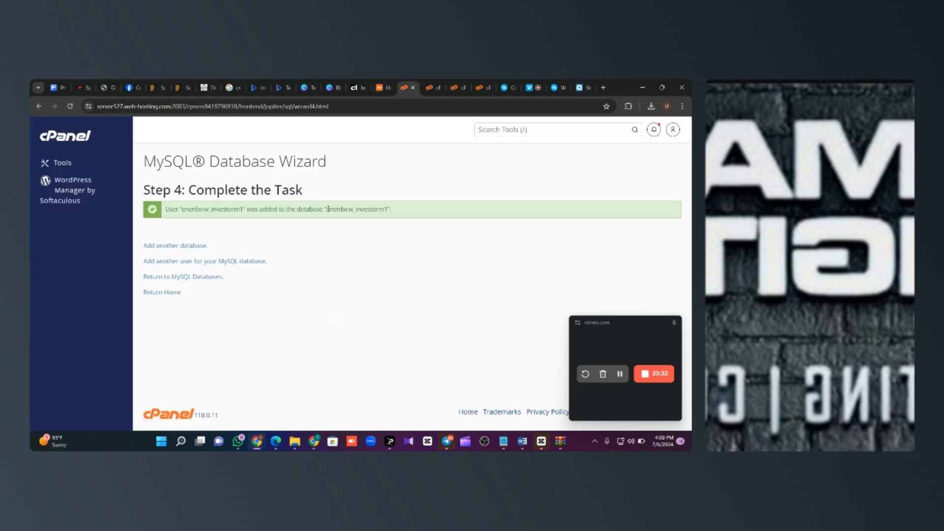
left_click_drag(327, 209, 388, 217)
key("ctrl+c")
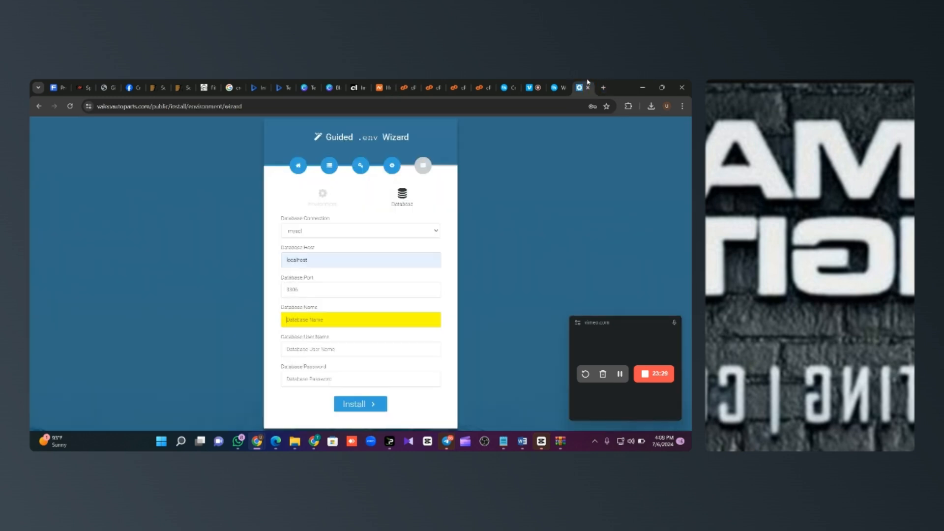
left_click(581, 88)
key("ctrl+v")
left_click(330, 348)
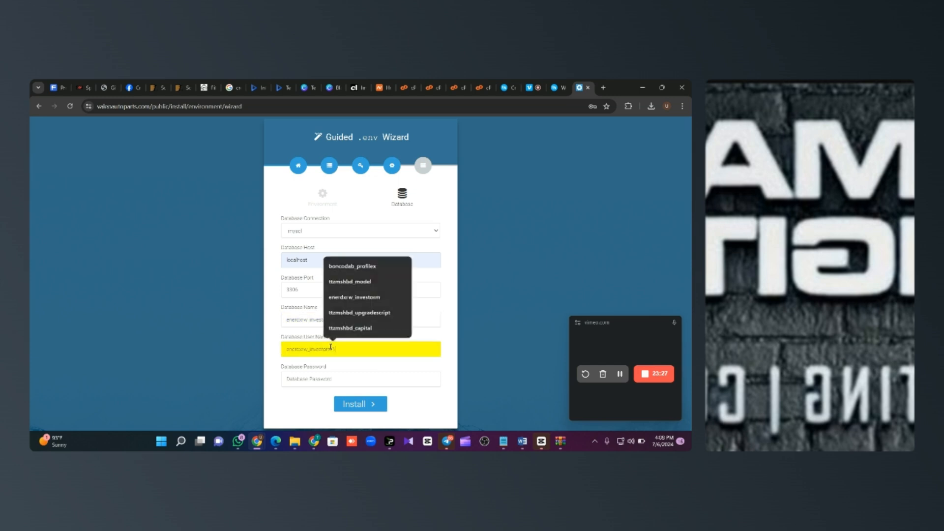
key("ctrl+v")
Step: Enter a database password and submit the settings to install
left_click(330, 378)
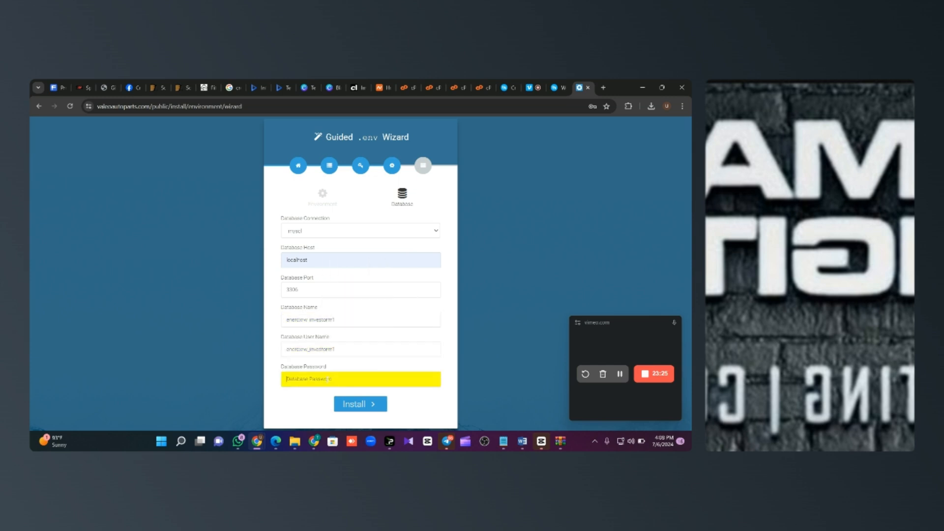
type("e")
left_click(361, 404)
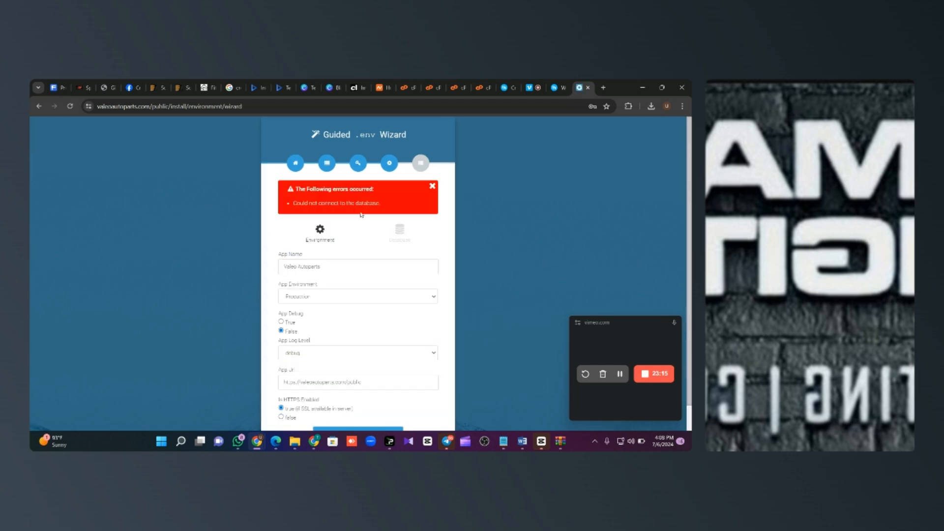
Step: In MySQL Databases, generate and save a Very Strong password for the investorm1 user
left_click(406, 87)
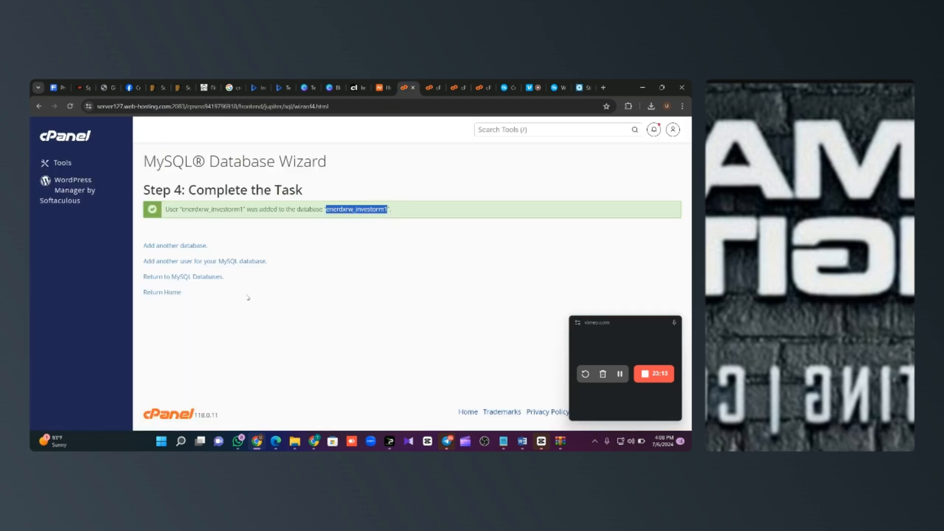
left_click(178, 280)
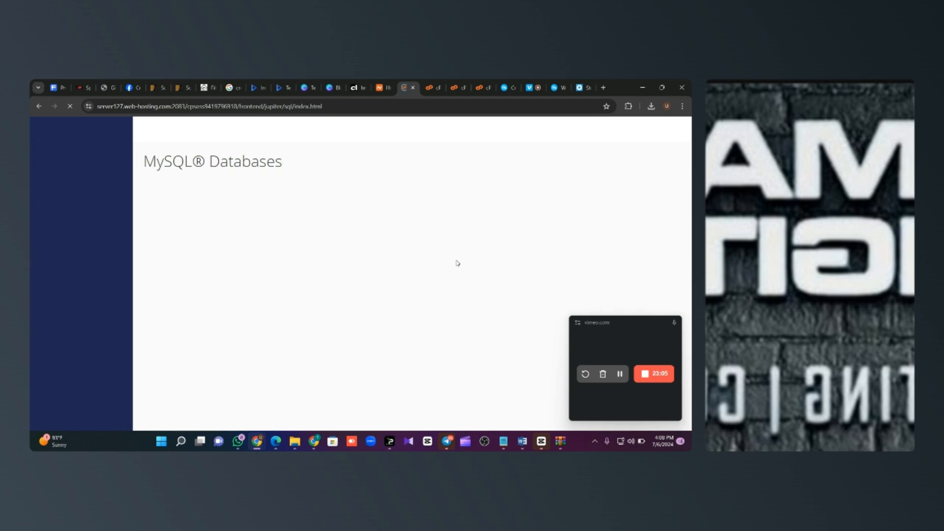
scroll(457, 263, "down", 15)
scroll(457, 263, "down", 5)
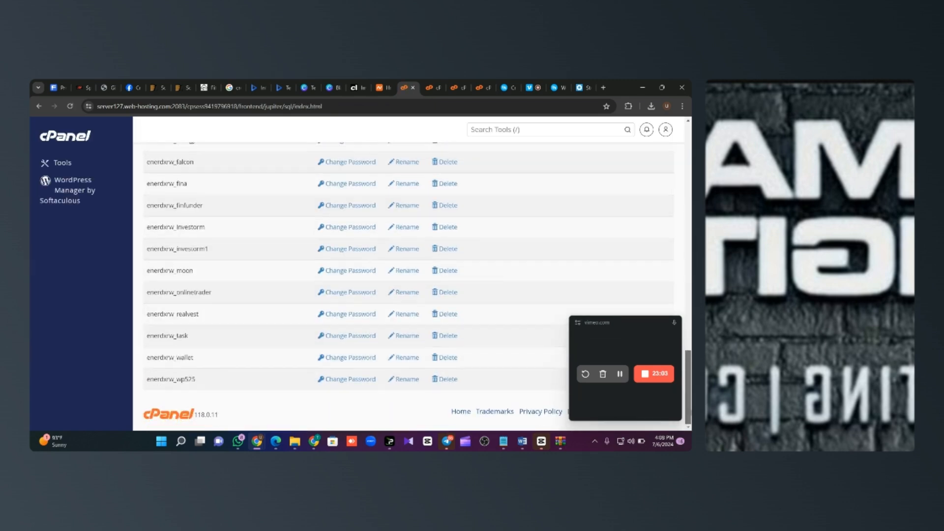
left_click(348, 250)
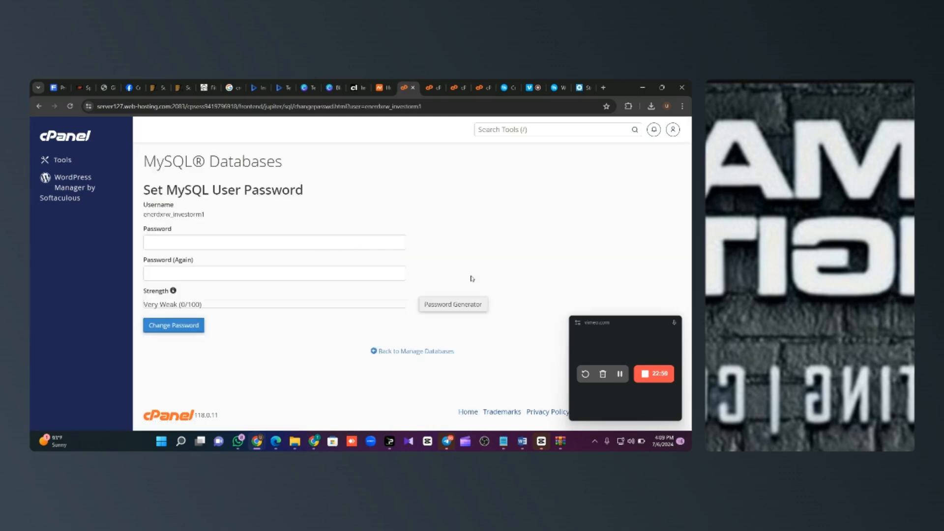
left_click(452, 303)
left_click(347, 242)
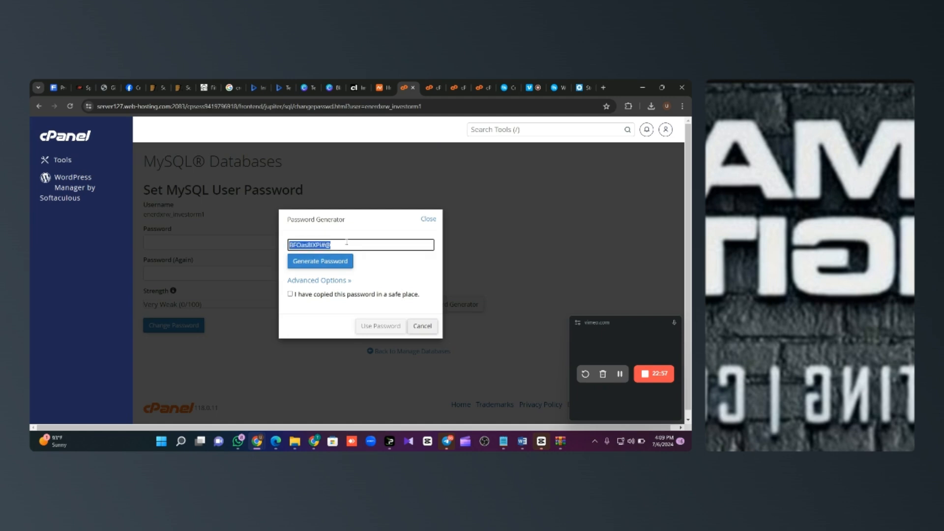
left_click(290, 293)
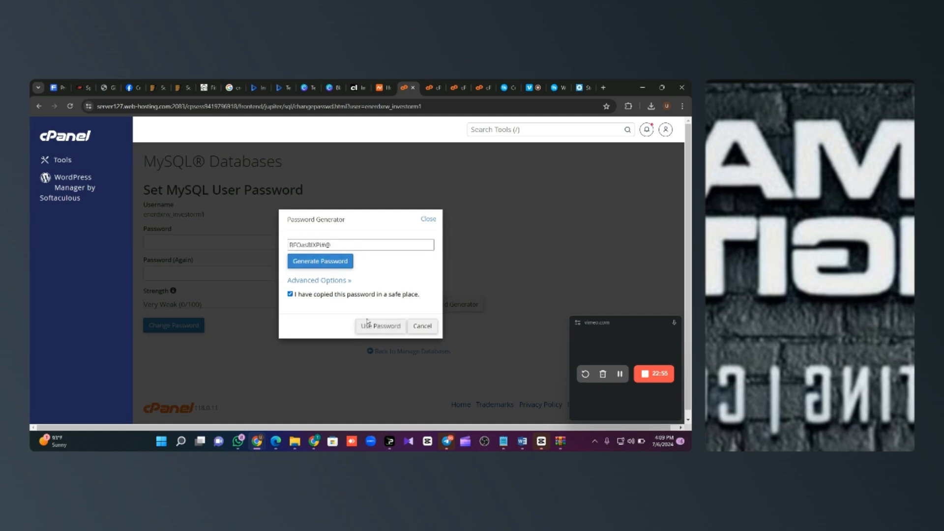
left_click(380, 326)
left_click(191, 325)
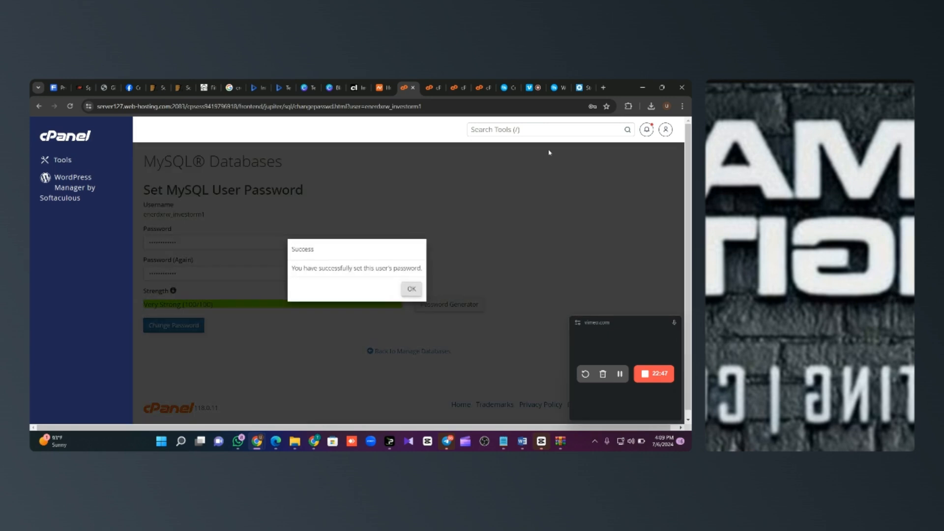
left_click(581, 88)
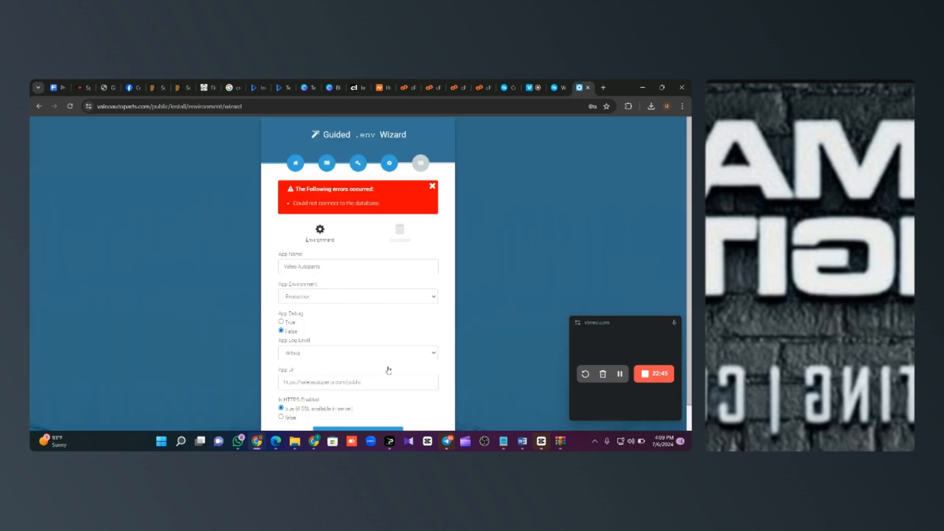
Step: Return to the Database step and paste the new password into Database Password
scroll(358, 295, "down", 1)
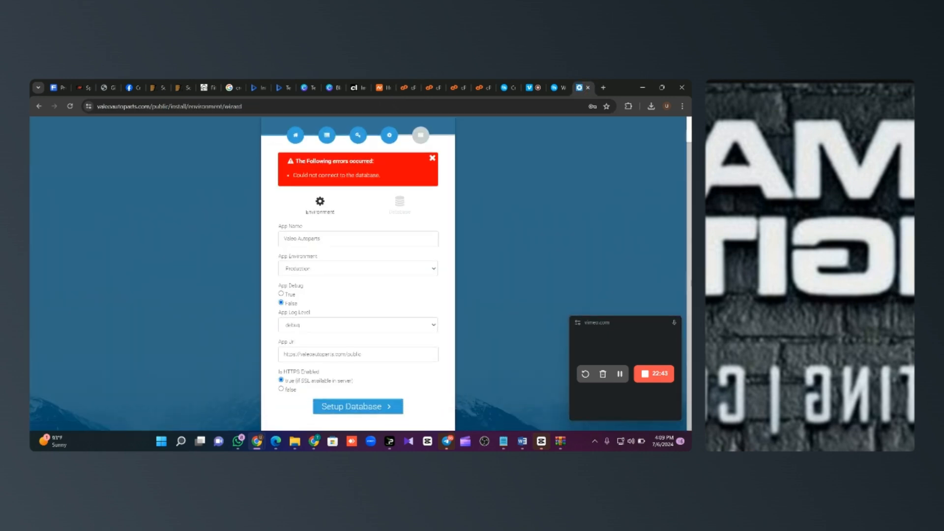
left_click(376, 405)
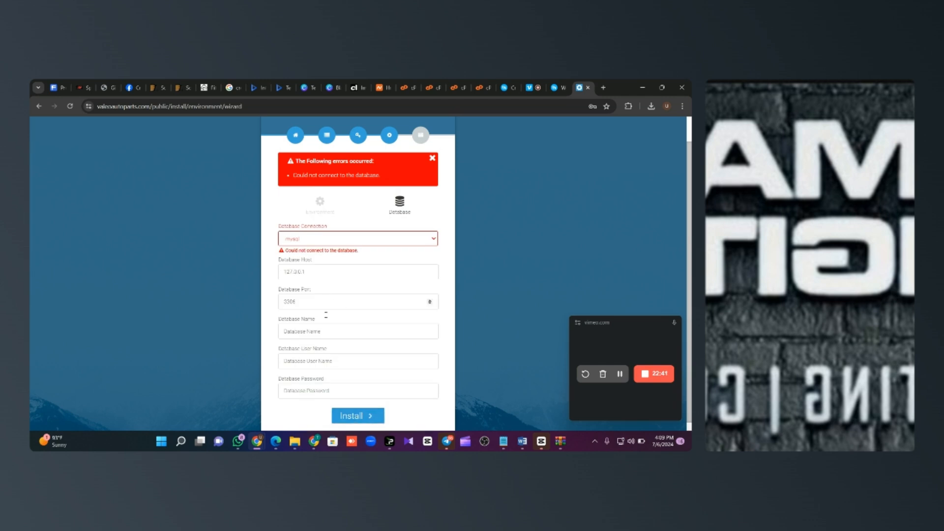
left_click(322, 390)
key("ctrl+v")
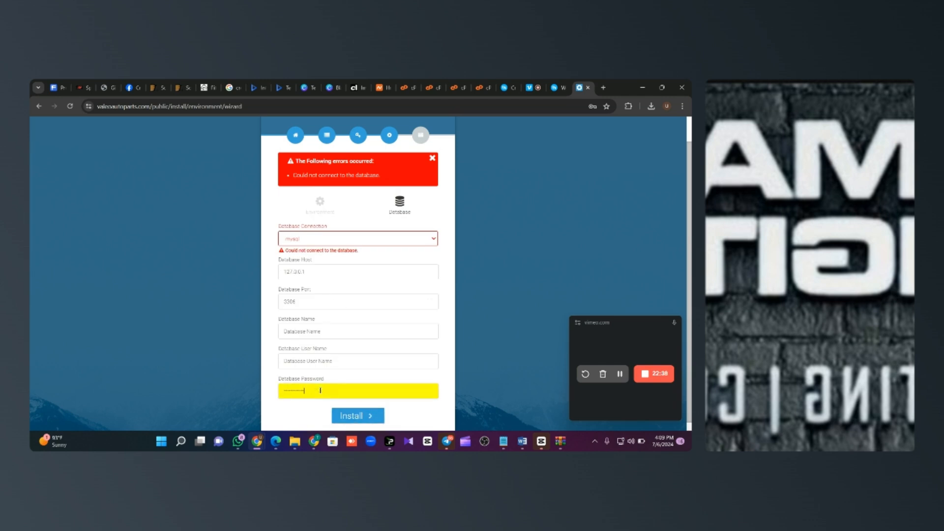
left_click(404, 88)
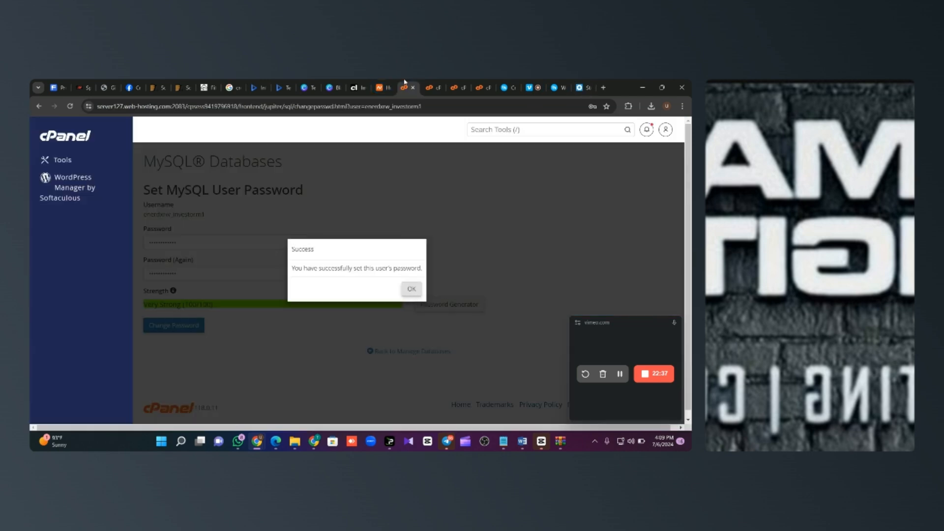
left_click(410, 291)
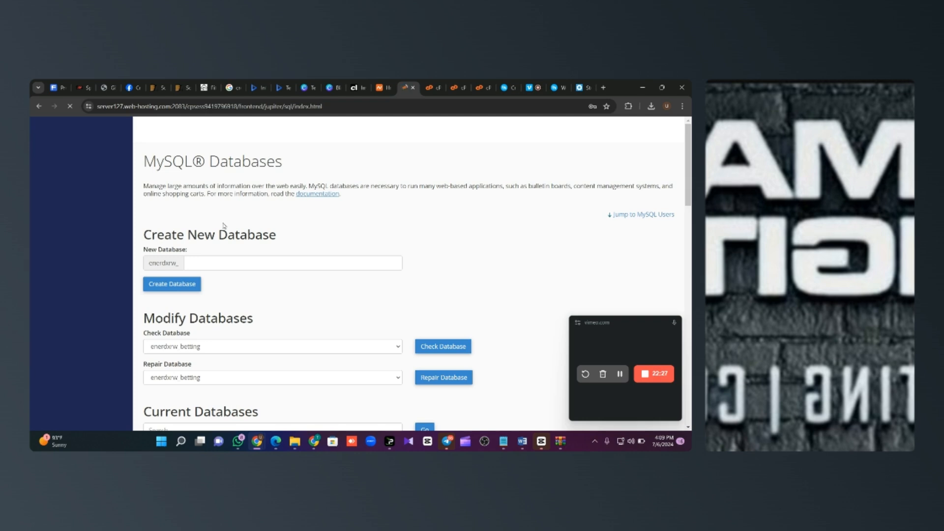
scroll(222, 231, "down", 15)
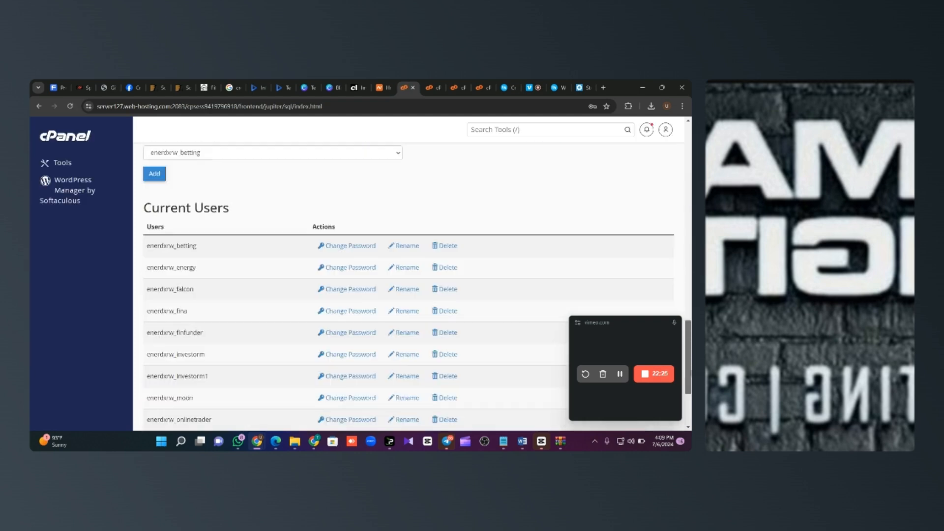
left_click_drag(220, 252, 145, 258)
key("ctrl+c")
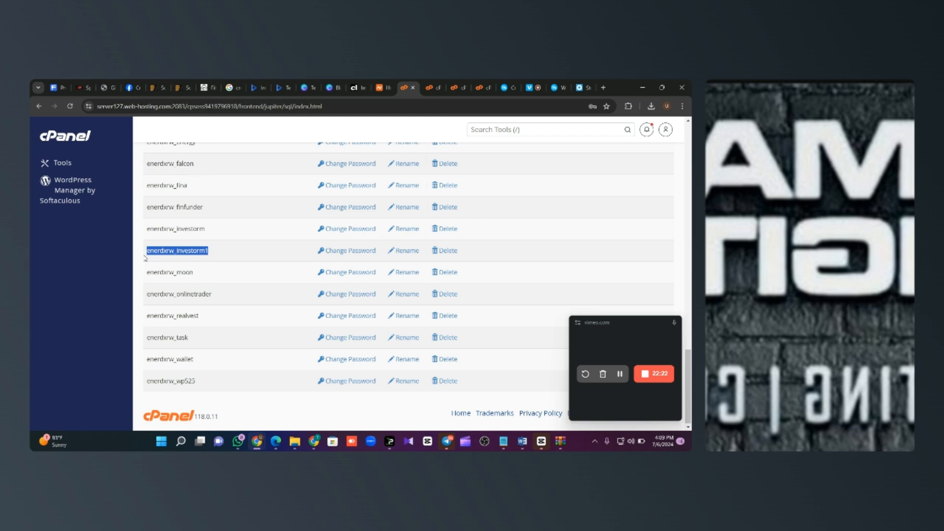
left_click(581, 88)
left_click(326, 331)
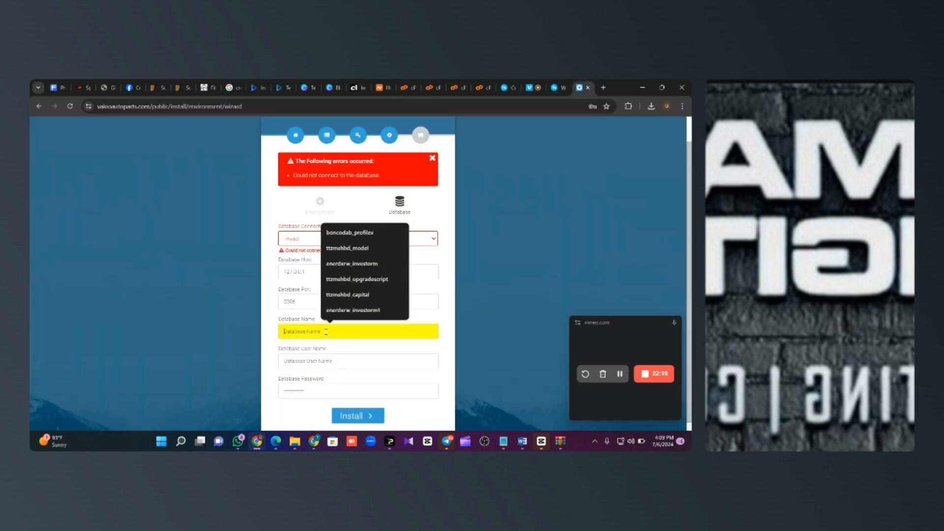
key("ctrl+v")
left_click(334, 360)
key("ctrl+v")
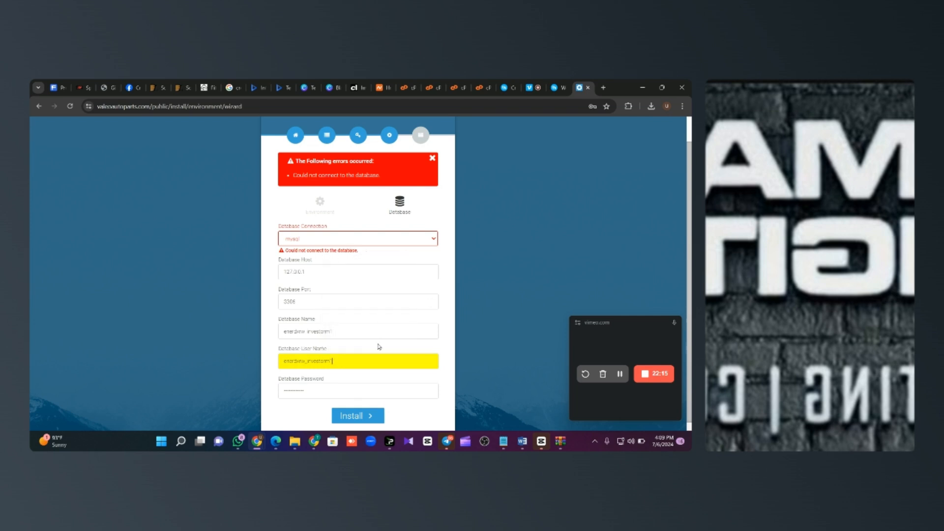
left_click(370, 416)
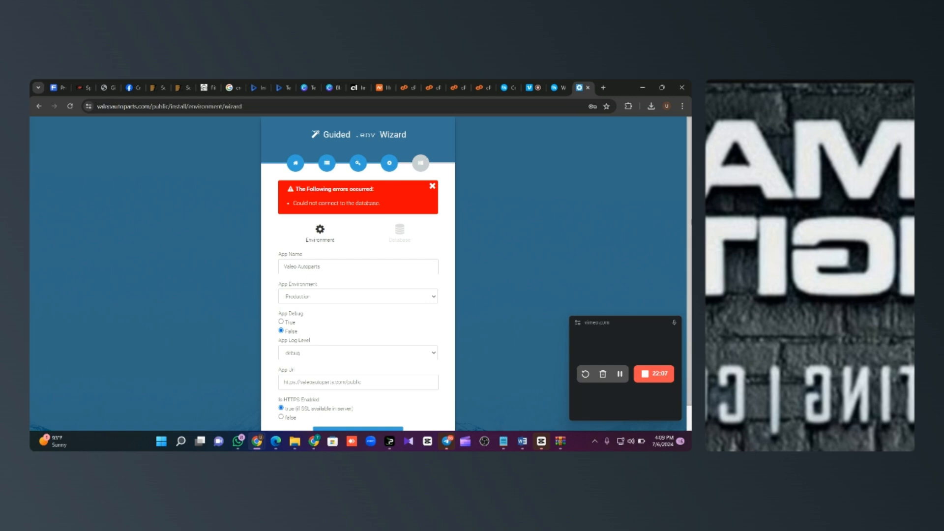
Step: Reopen the database settings step after the connection error
scroll(358, 275, "down", 1)
scroll(397, 362, "down", 1)
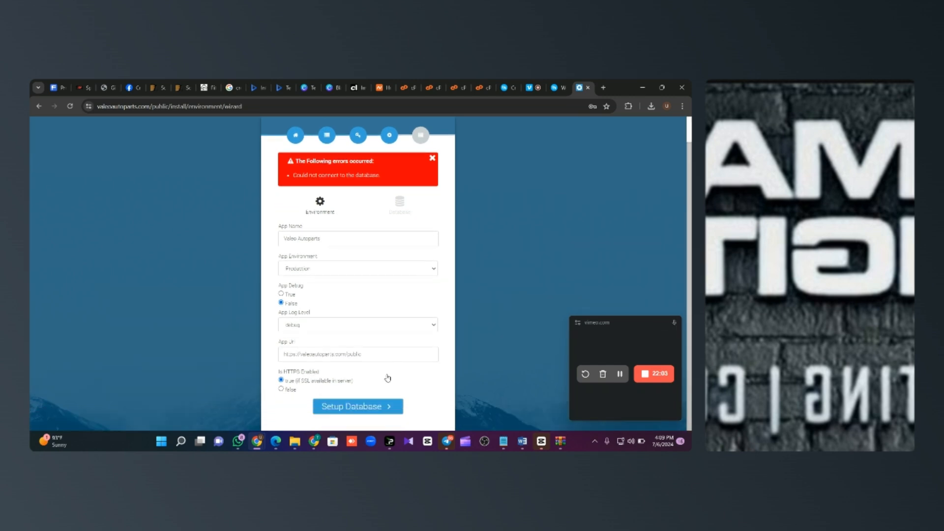
left_click(372, 409)
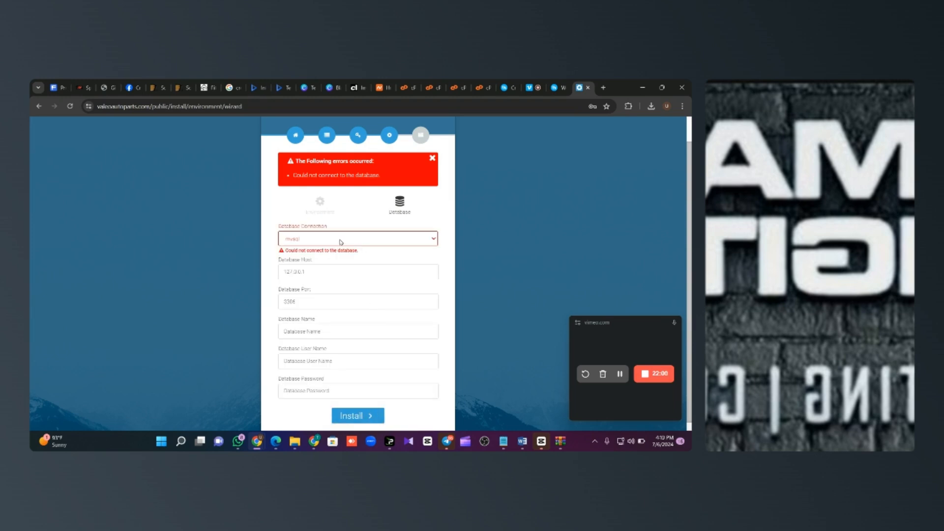
Step: Keep mysql as the connection type and set the Database Host to localhost
left_click(341, 240)
left_click(311, 251)
left_click_drag(318, 271, 264, 279)
type("localhost")
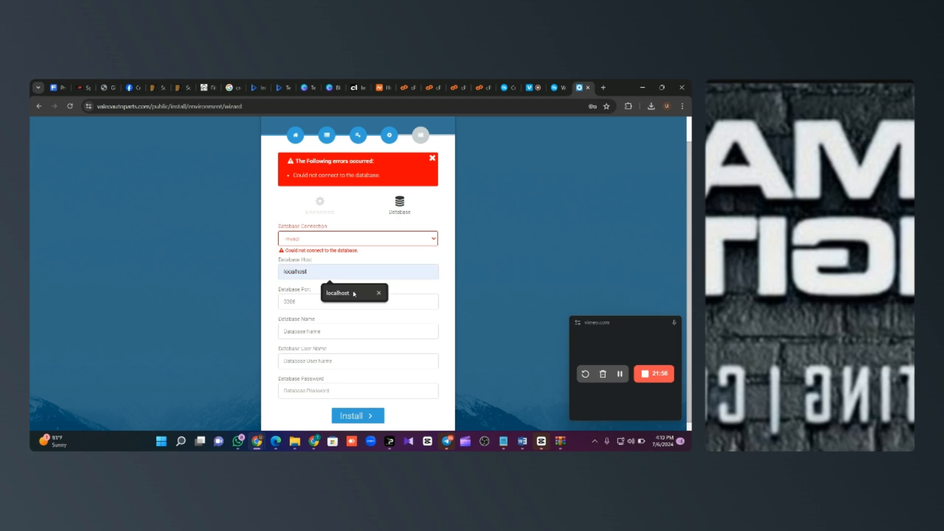
left_click(364, 294)
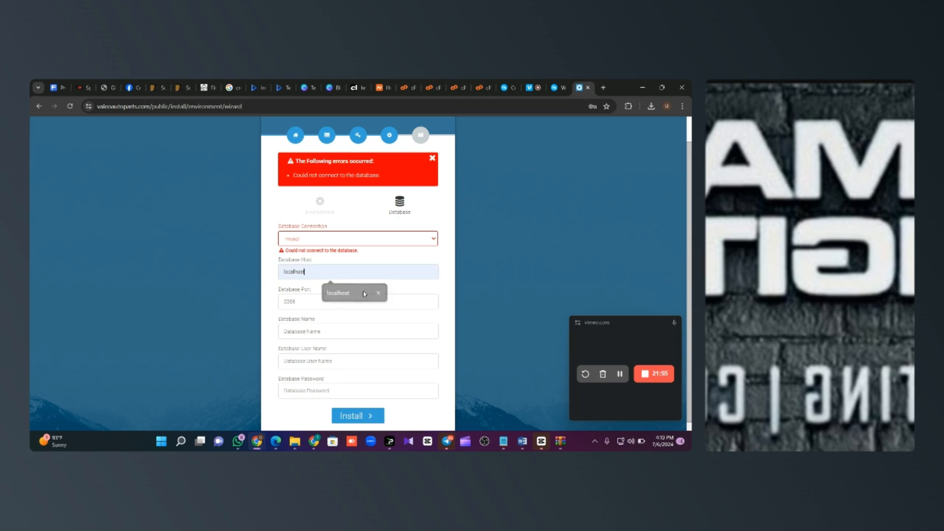
Step: Fill Database Name and User Name with investorm1 from autofill suggestions
left_click(326, 332)
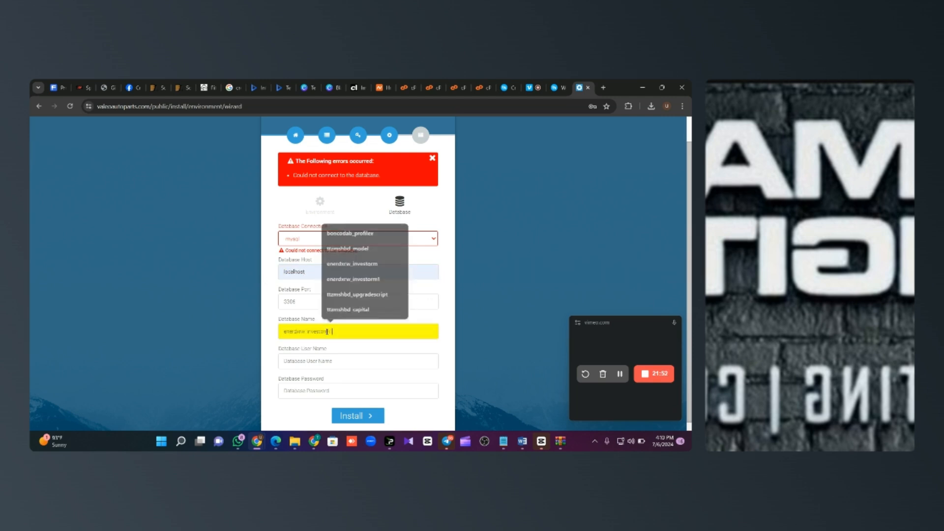
left_click(351, 263)
left_click(332, 360)
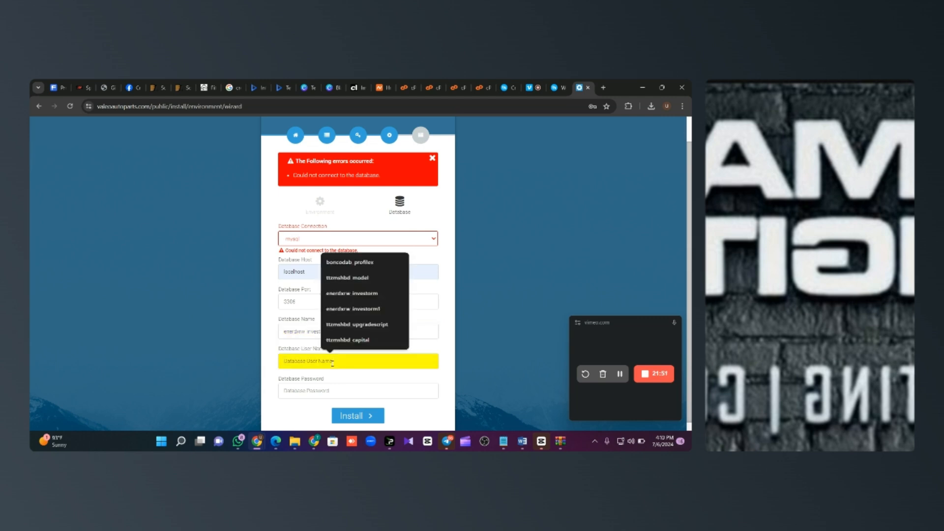
key("ctrl+v")
left_click(285, 334)
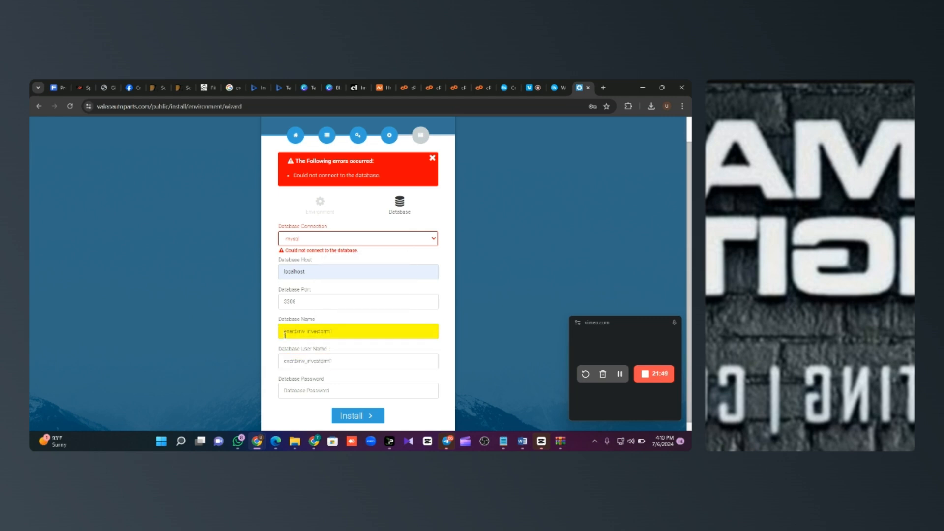
left_click(284, 361)
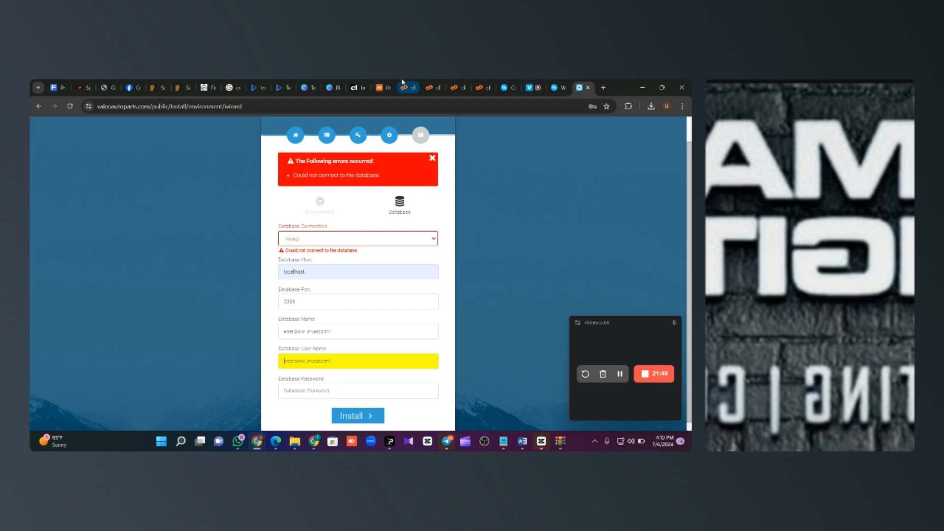
left_click(414, 83)
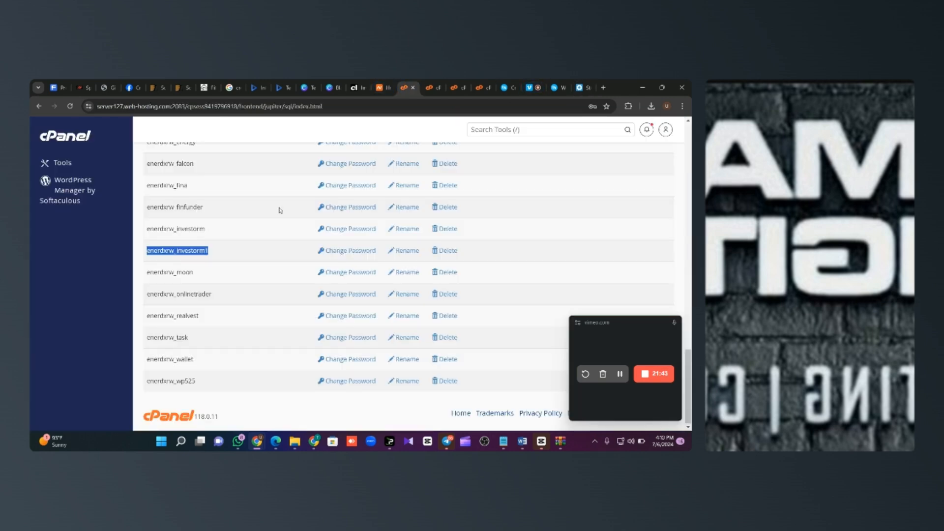
Step: Generate and save another Very Strong password for the investorm1 user, then return to the installer
left_click(361, 252)
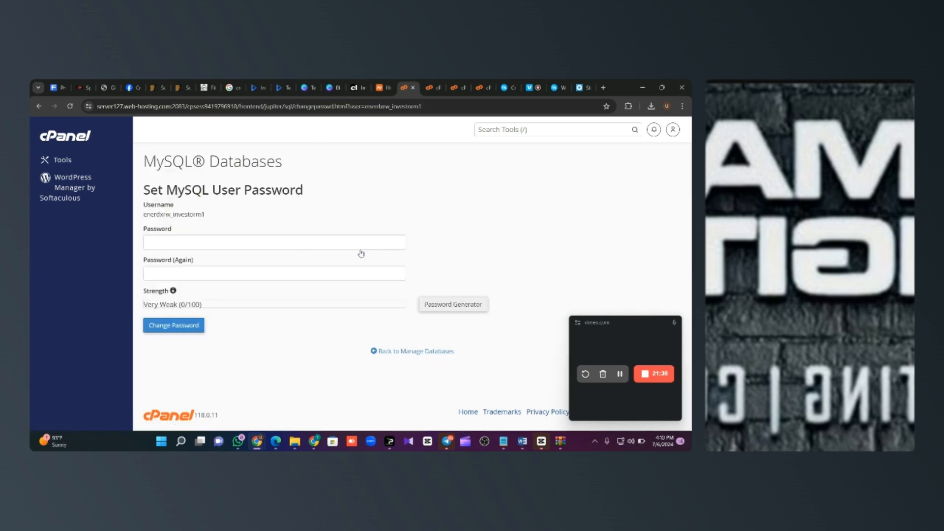
left_click(456, 304)
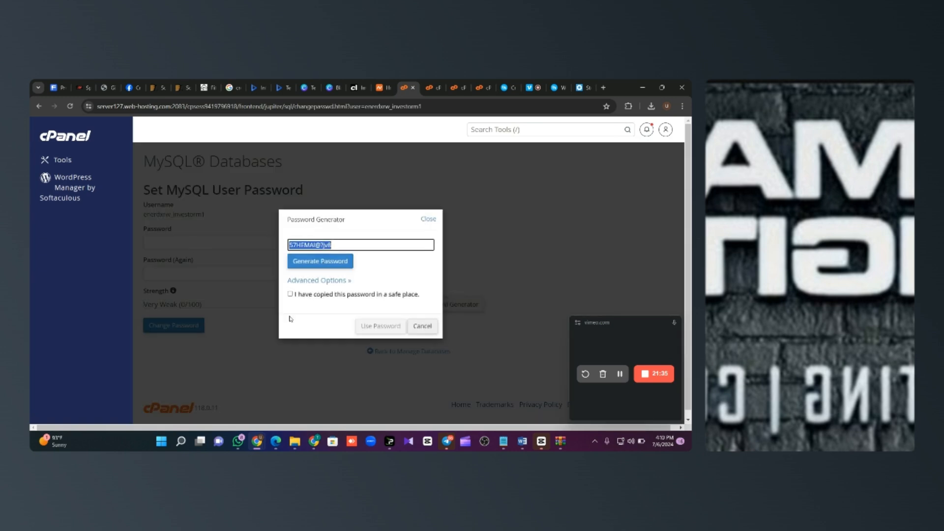
left_click(302, 295)
left_click(388, 326)
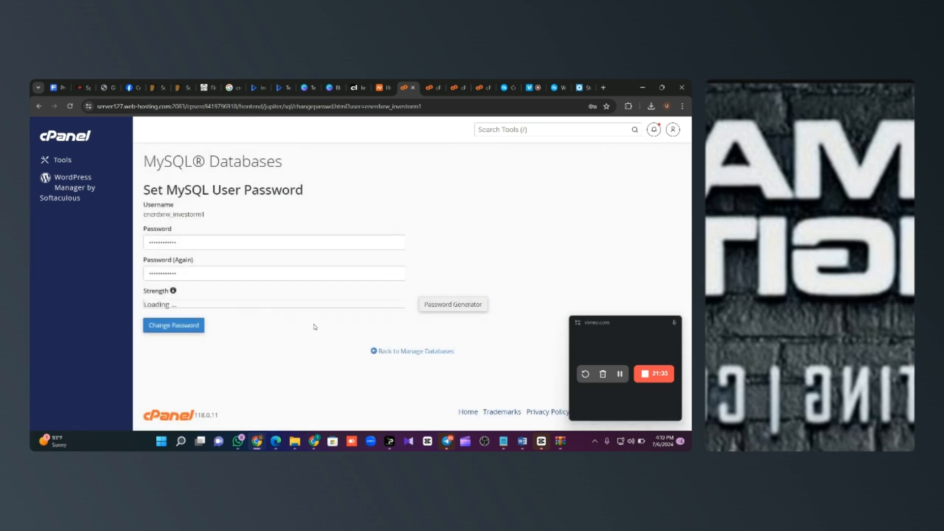
left_click(198, 325)
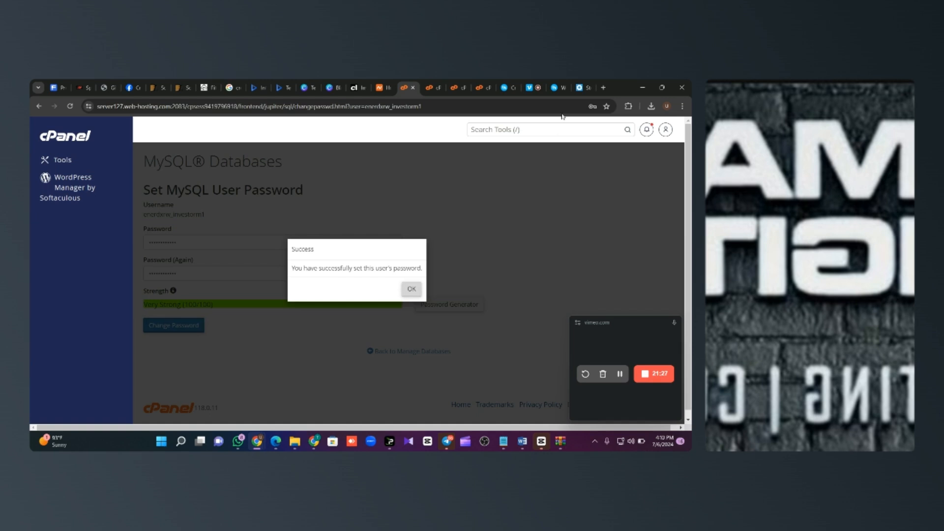
left_click(582, 87)
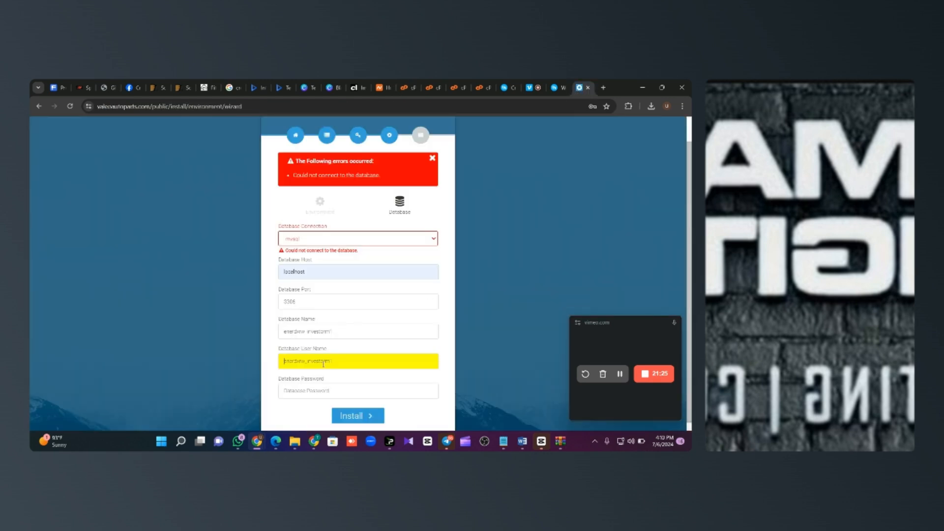
Step: Paste the new database password and correct the database name's last character to 1
left_click(320, 389)
key("ctrl+v")
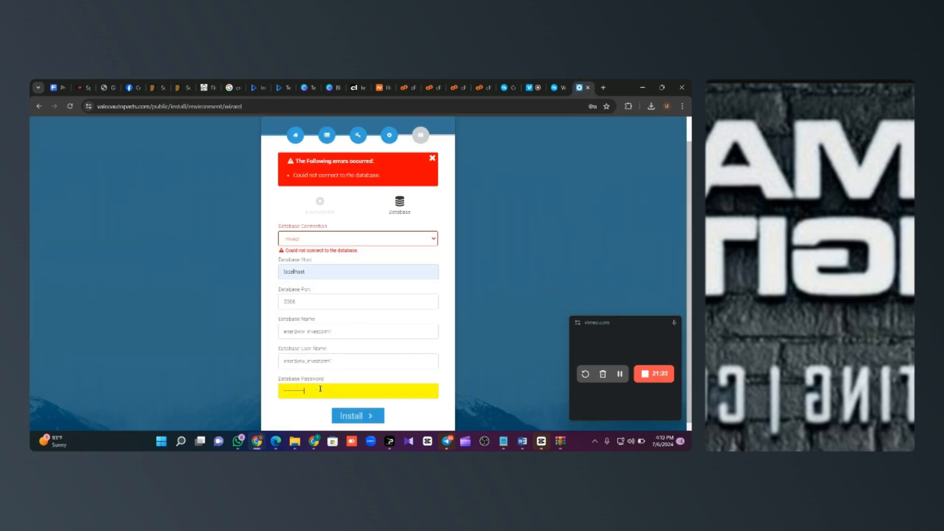
left_click(349, 332)
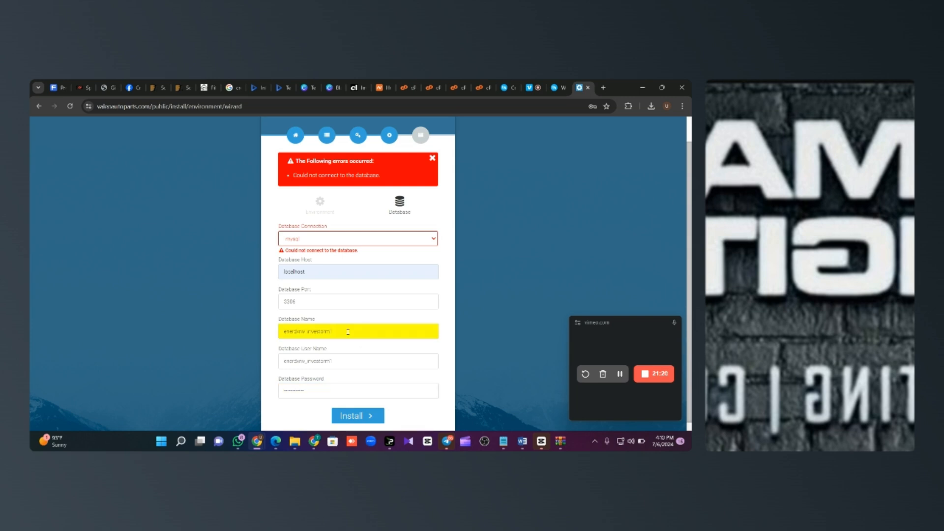
key("BackSpace")
type("1")
Step: Run the installation, declining the browser's offer to save the password
left_click(364, 423)
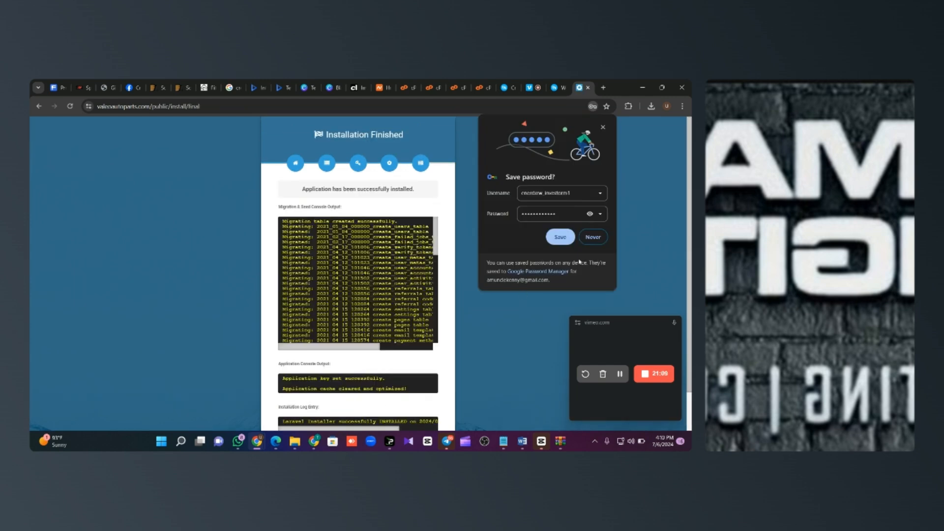
left_click(593, 237)
left_click_drag(436, 248, 423, 201)
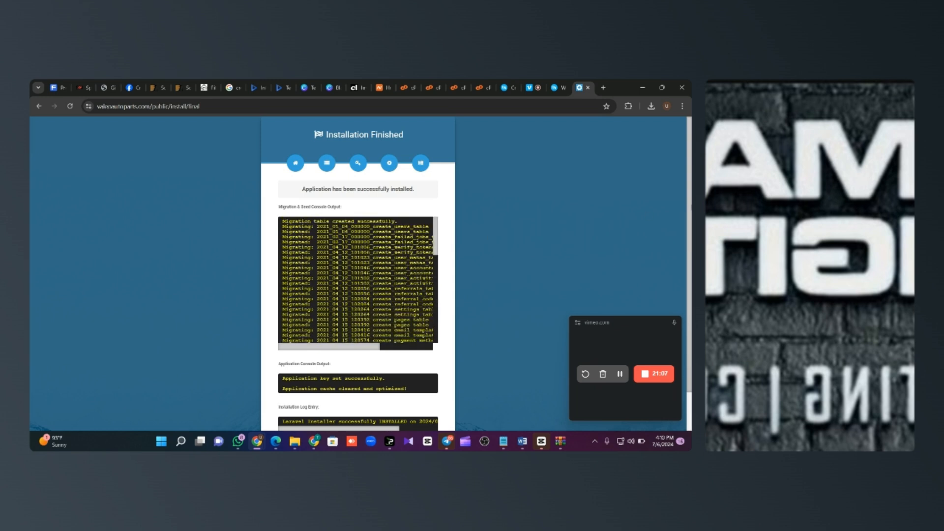
scroll(418, 196, "down", 2)
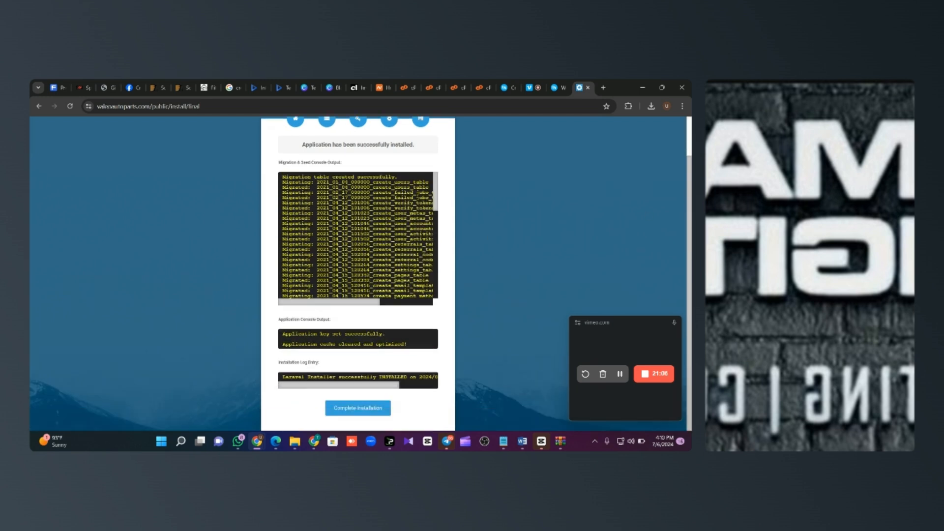
Step: Complete installation and submit licence activation with the saved purchase code, Envato username and e-mail
left_click(356, 410)
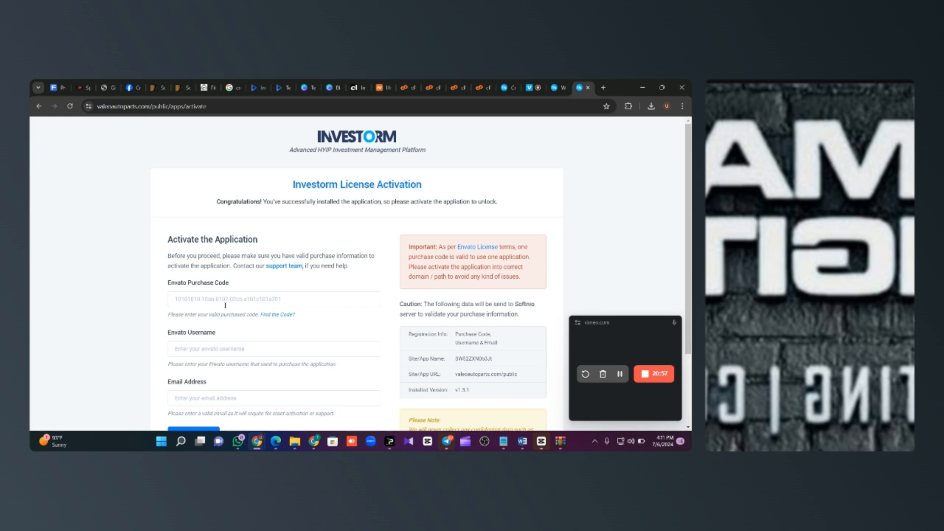
scroll(580, 186, "down", 1)
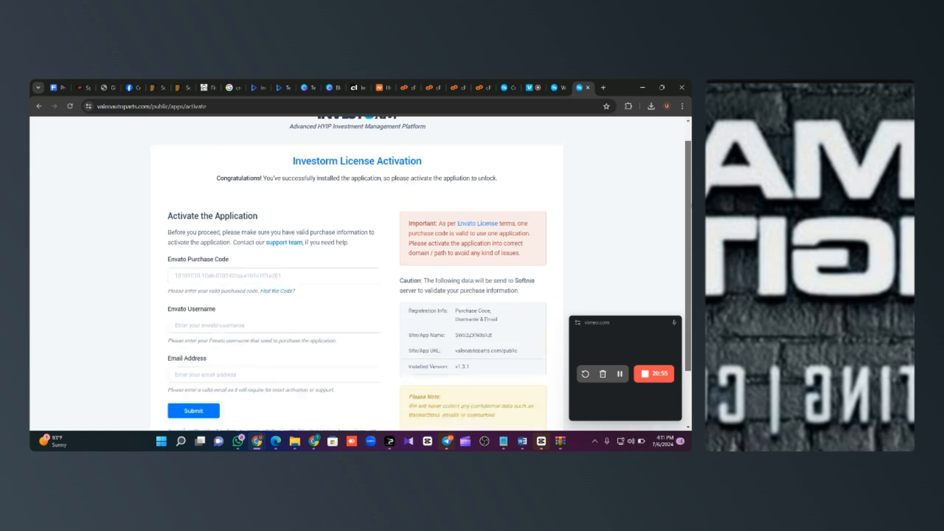
left_click(280, 257)
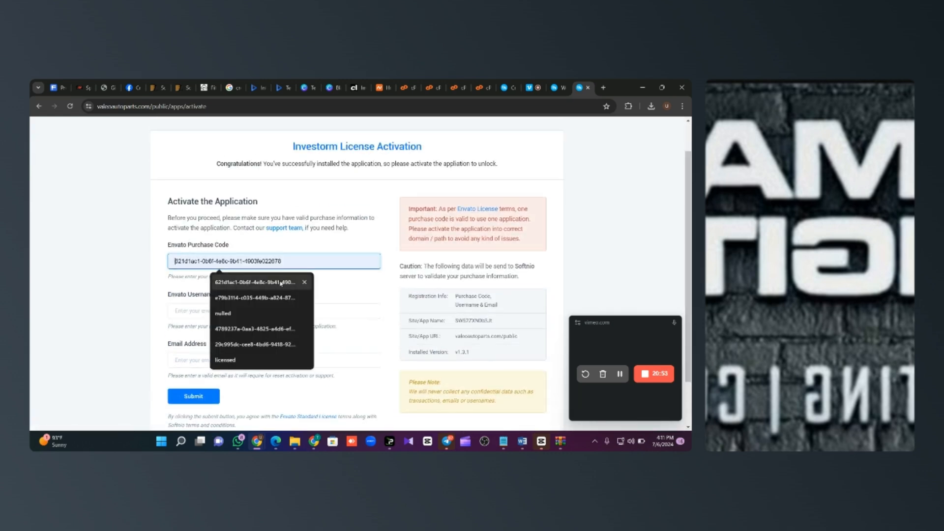
left_click(222, 283)
left_click(221, 310)
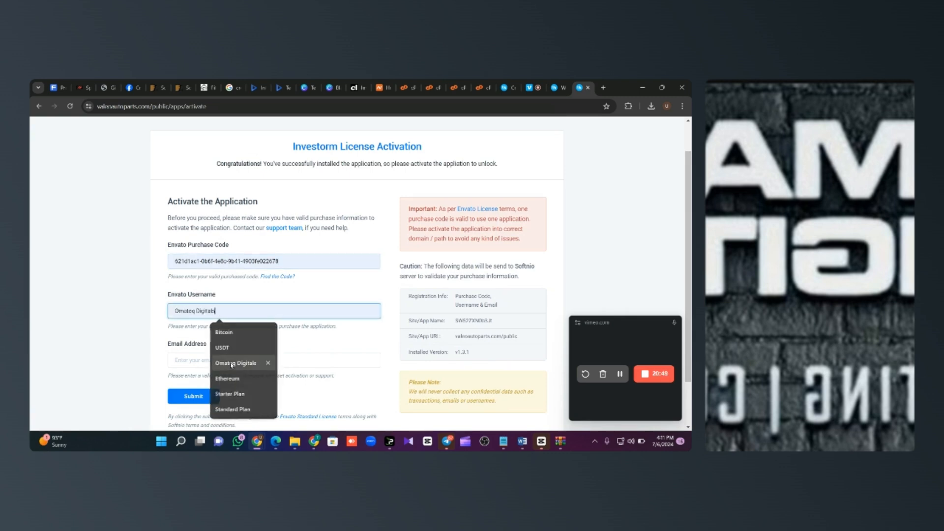
left_click(232, 363)
left_click(198, 311)
key("BackSpace")
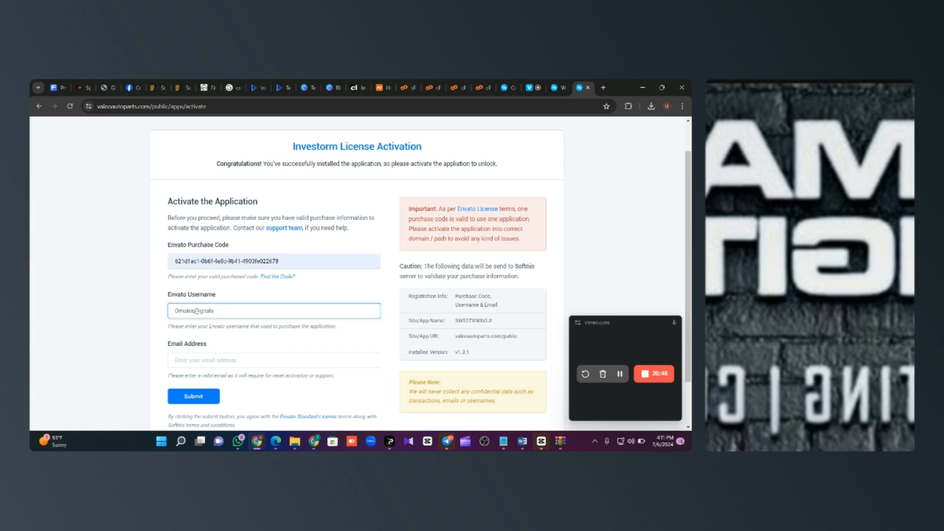
left_click(217, 359)
left_click(294, 315)
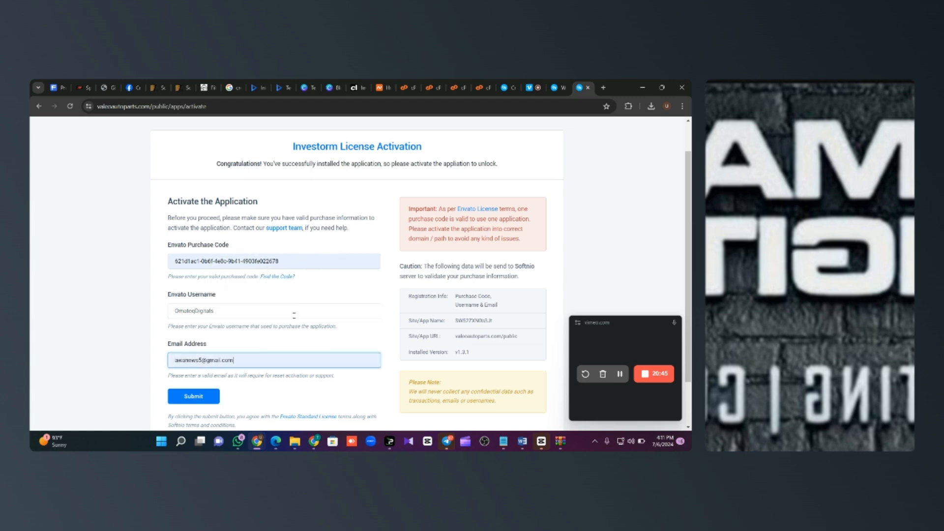
left_click(205, 401)
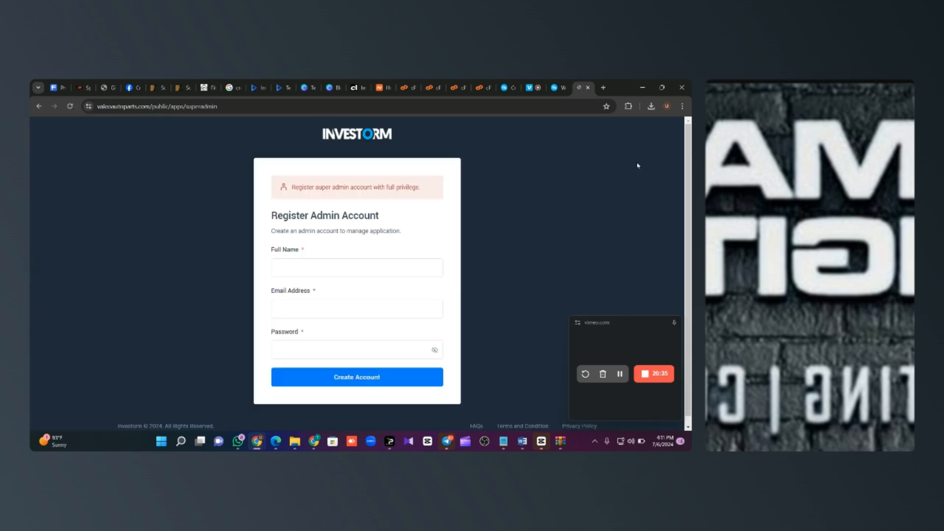
Step: Create the super admin account named Admin with the admin's e-mail and a password
left_click(354, 267)
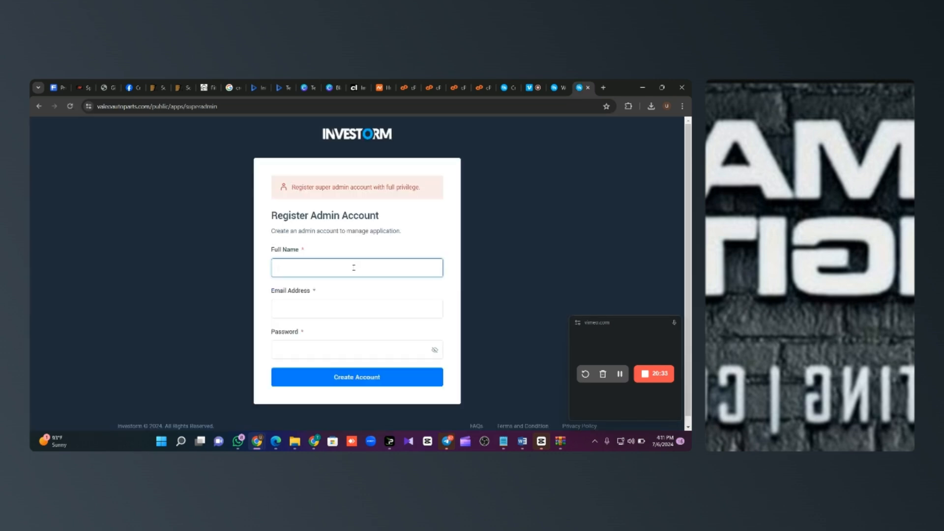
type("Admin")
key("Tab")
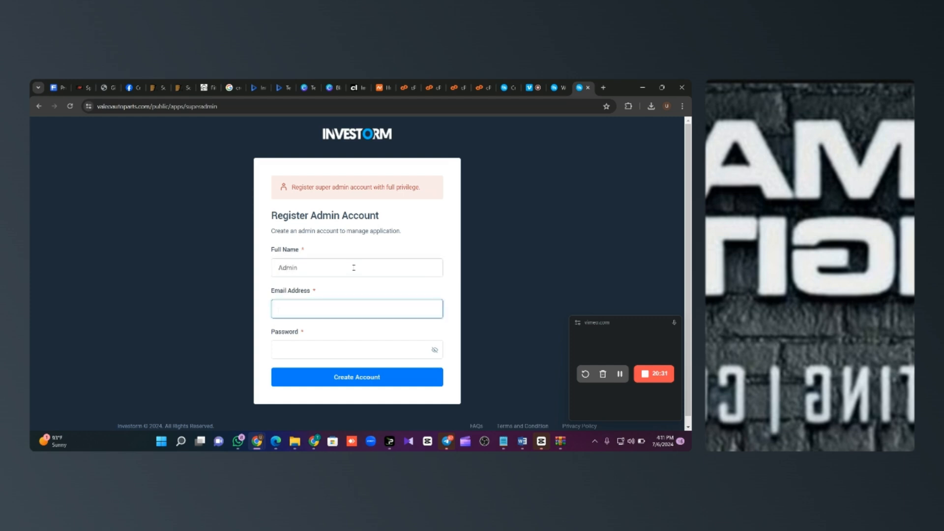
left_click(356, 351)
type("password")
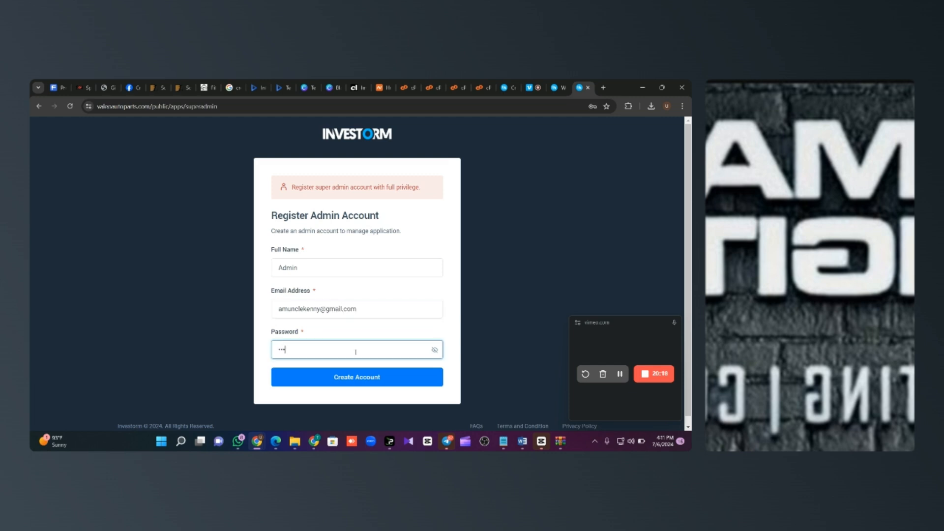
left_click(362, 376)
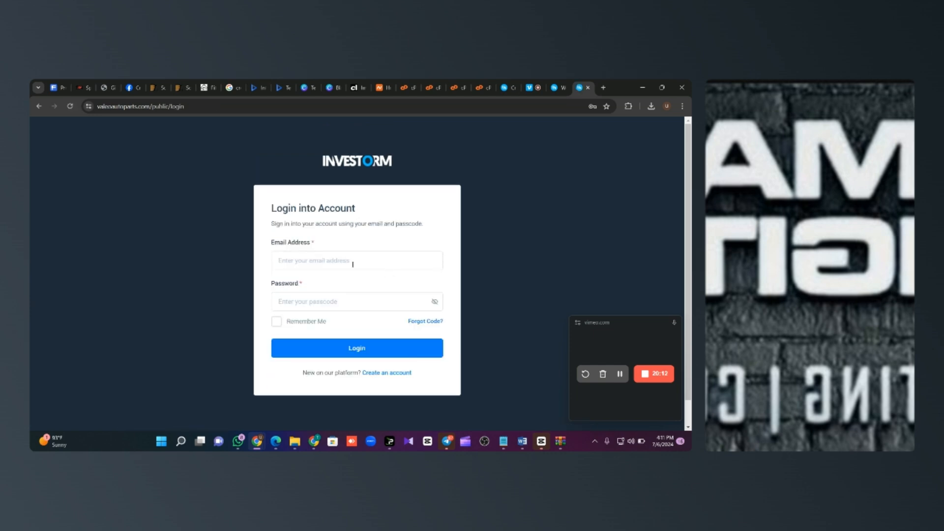
Step: Log in with the admin e-mail and password
left_click(352, 264)
left_click(352, 299)
left_click(329, 305)
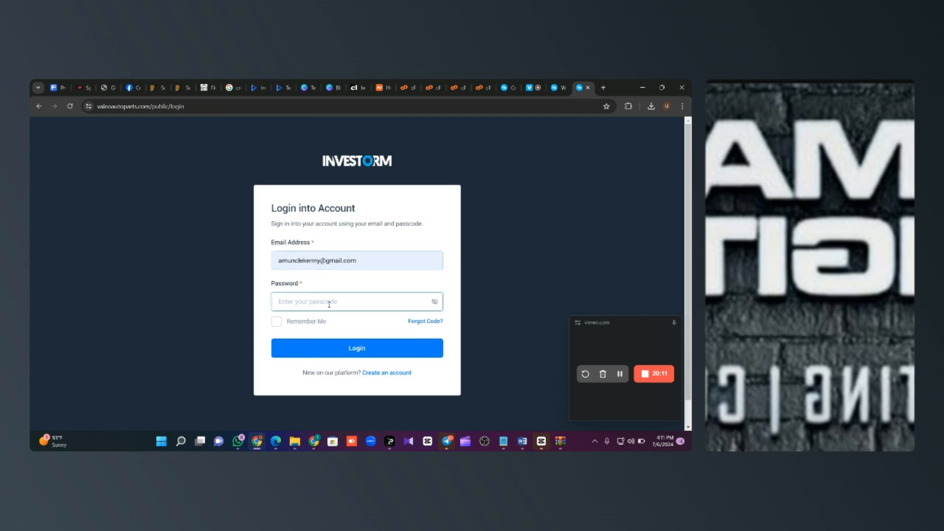
type("••••••••")
left_click(357, 352)
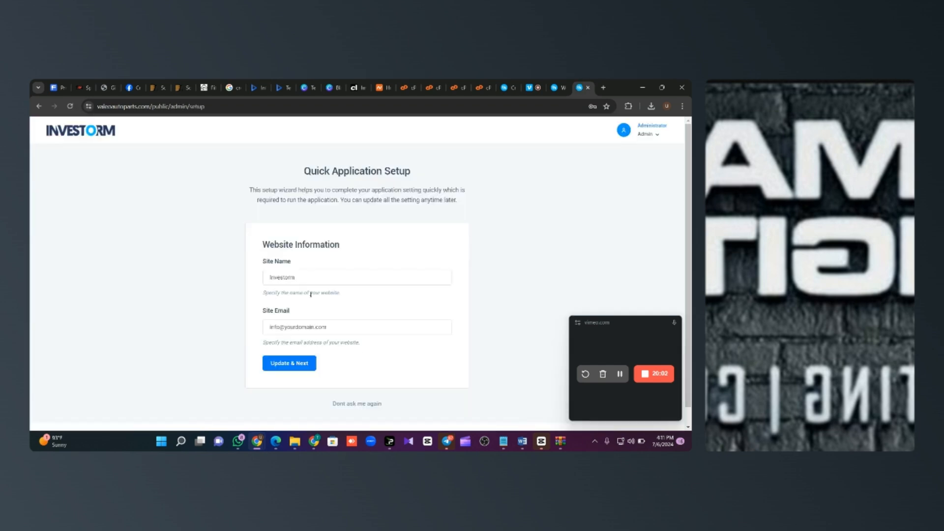
Step: Set the site name to 'Valeo Autopart' and fill in an info site e-mail
double_click(315, 277)
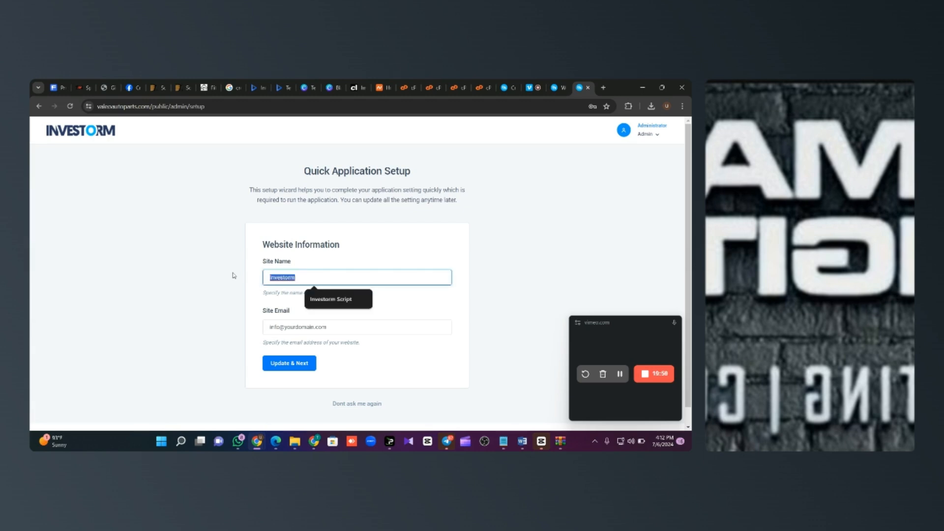
type("Vale")
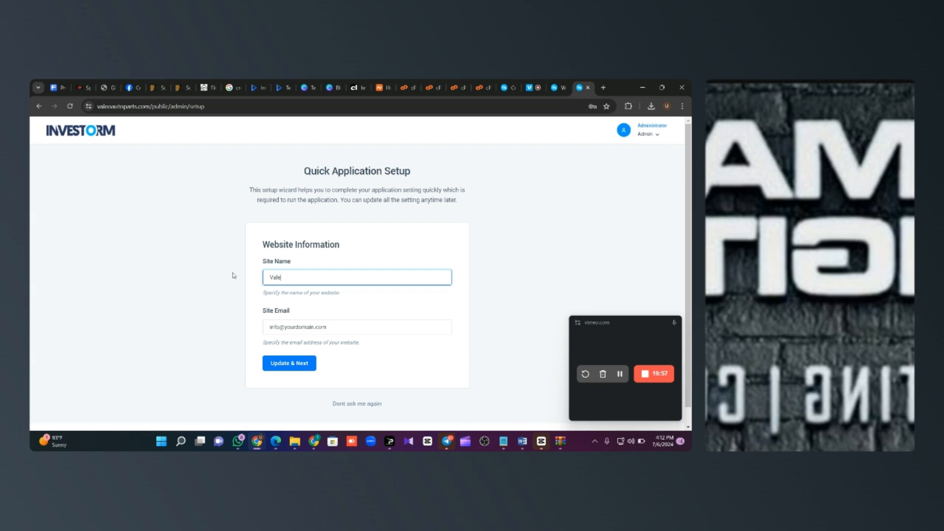
type("o Autoparts")
key("Tab")
type("info")
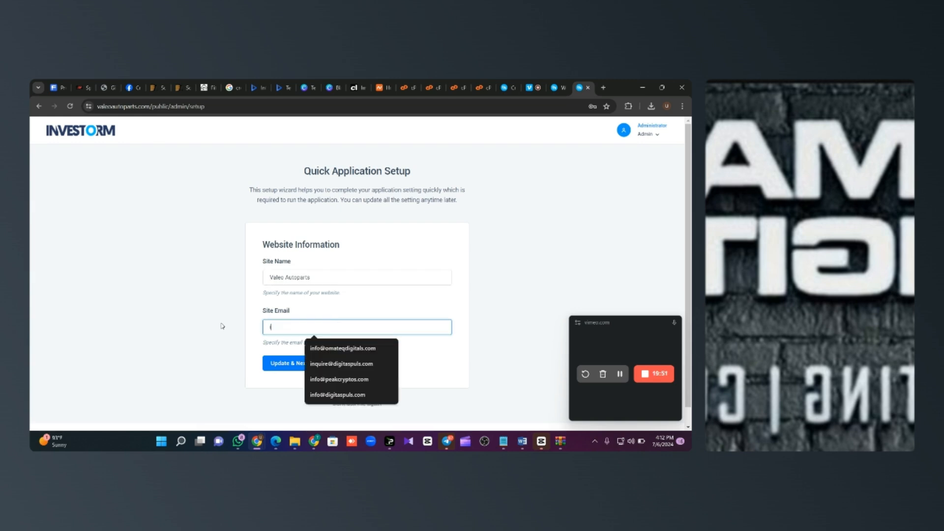
left_click(344, 348)
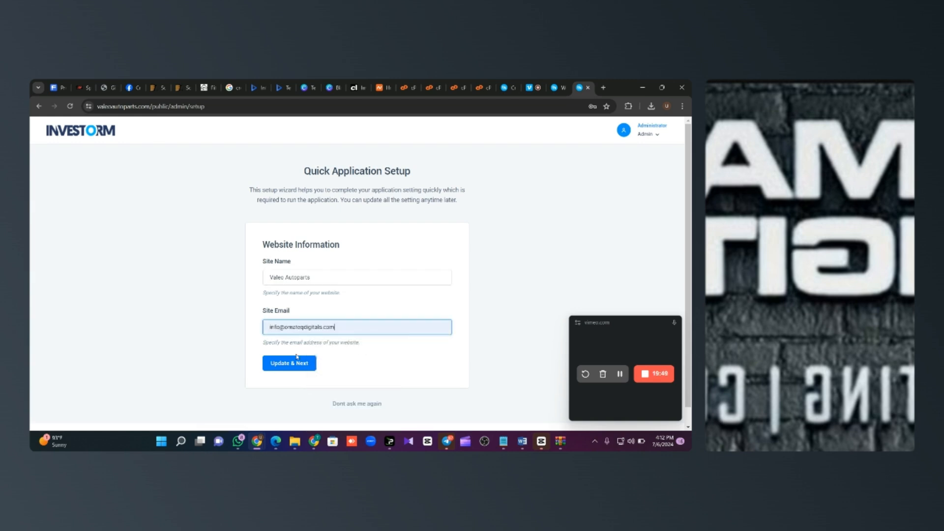
left_click(290, 363)
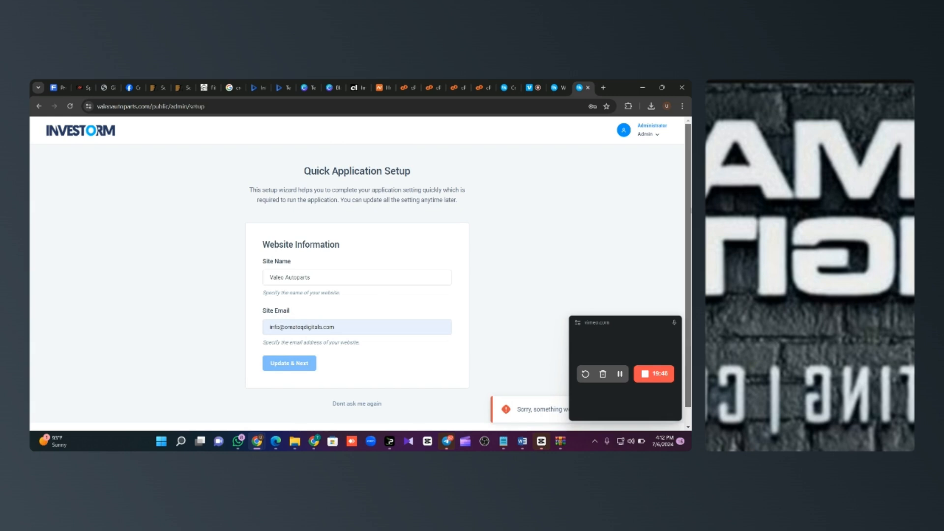
Step: Change the site e-mail from info to support, then skip the setup wizard permanently
scroll(443, 344, "down", 1)
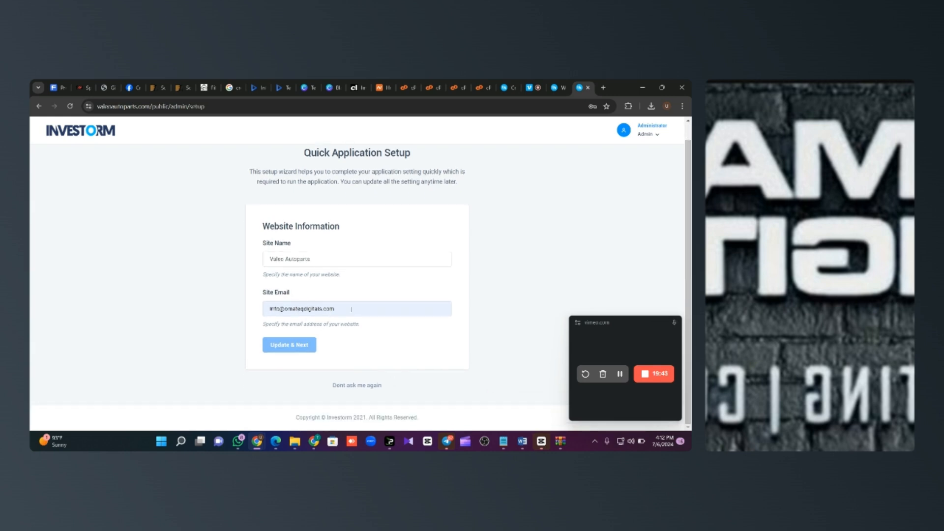
left_click_drag(351, 309, 260, 312)
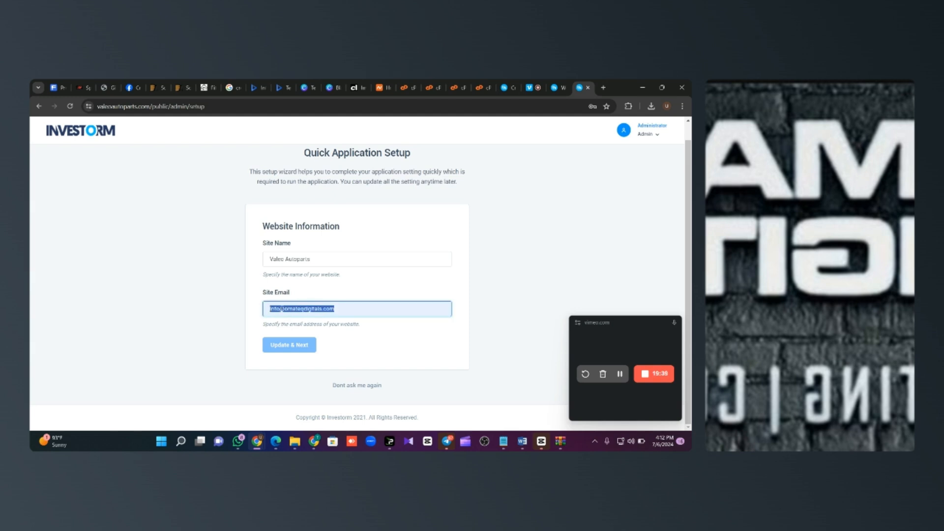
left_click(280, 309)
key("BackSpace")
key("BackSpace")
key("BackSpace")
key("BackSpace")
type("su")
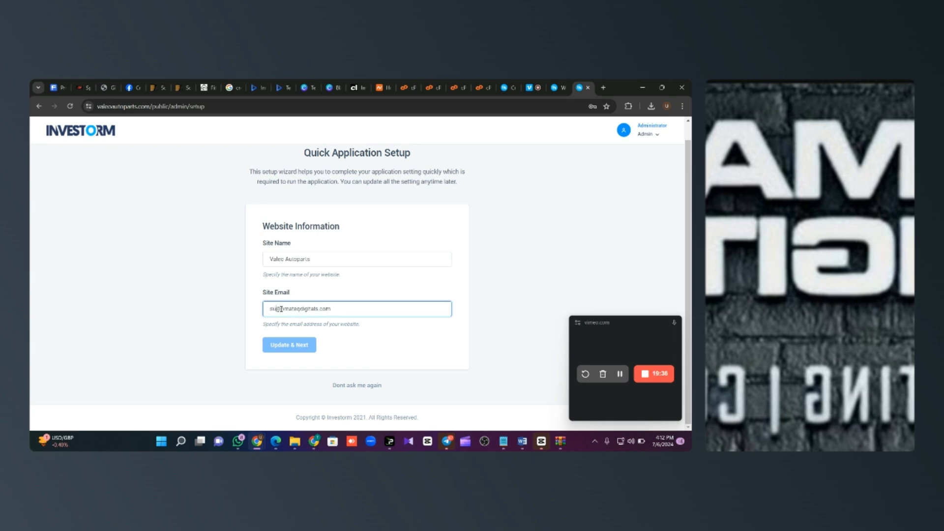
type("pport")
left_click(290, 335)
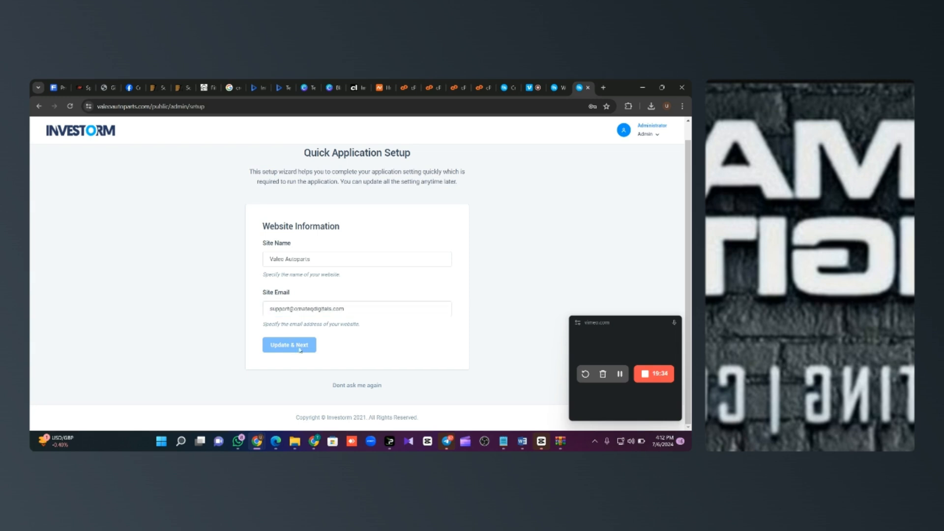
left_click(366, 386)
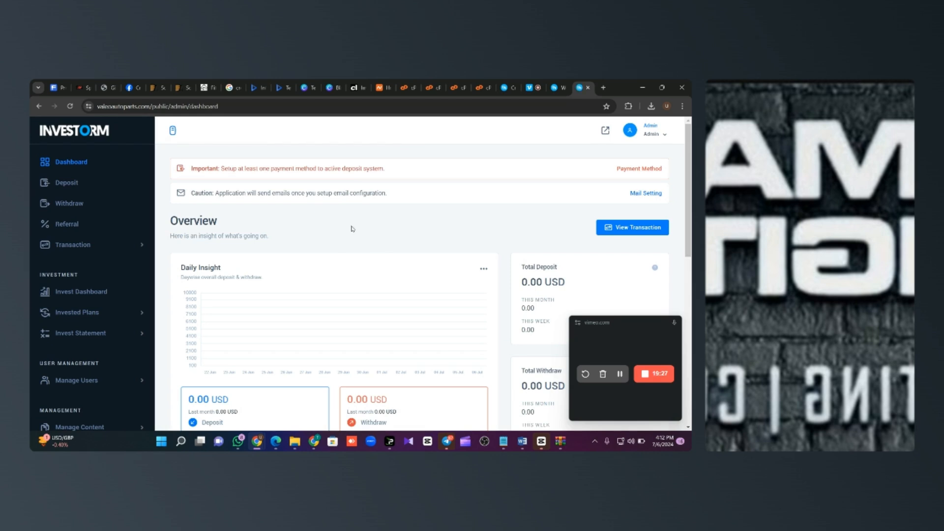
Step: From Payment Method, open the Crypto Wallet settings and review its Bitcoin (BTC) supported wallet
mouse_move(688, 189)
left_mouse_down()
mouse_move(687, 301)
mouse_move(688, 189)
left_mouse_up()
left_click(634, 172)
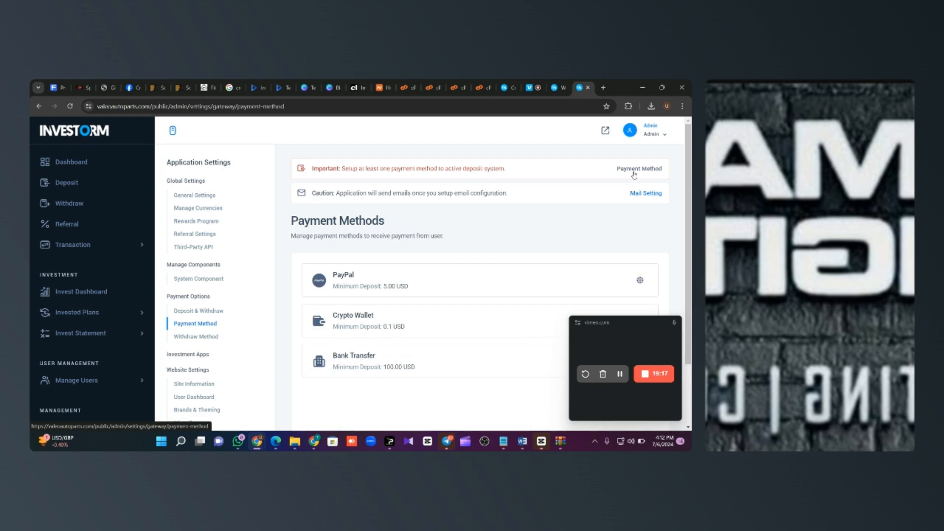
scroll(403, 222, "down", 2)
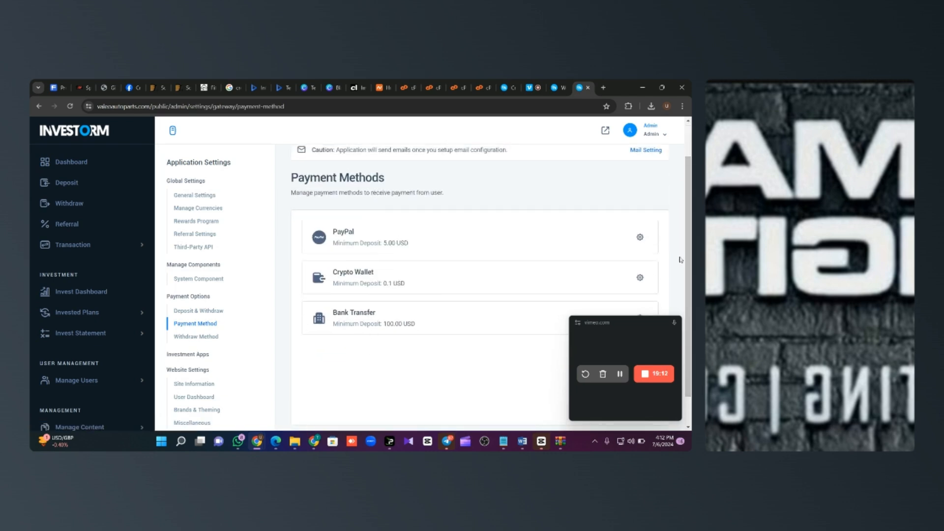
left_click(640, 277)
scroll(435, 224, "down", 5)
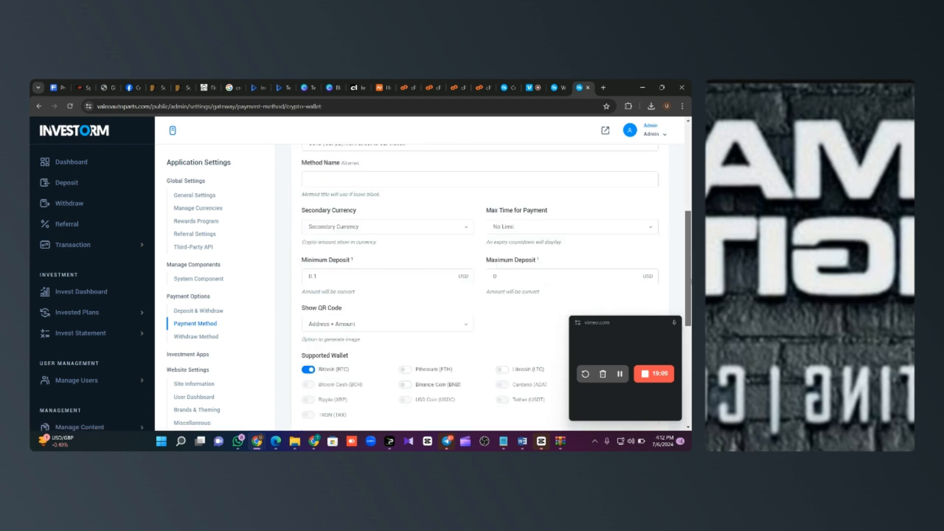
scroll(395, 235, "down", 3)
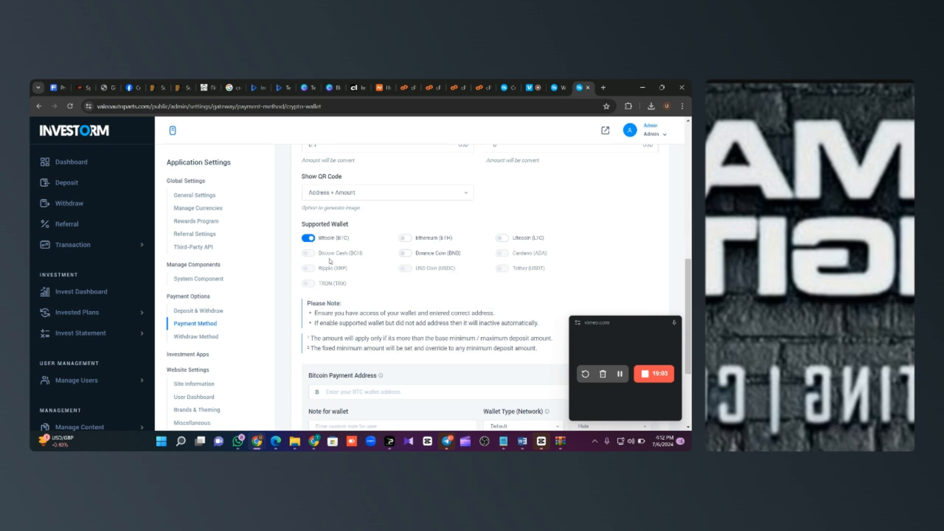
scroll(152, 253, "down", 1)
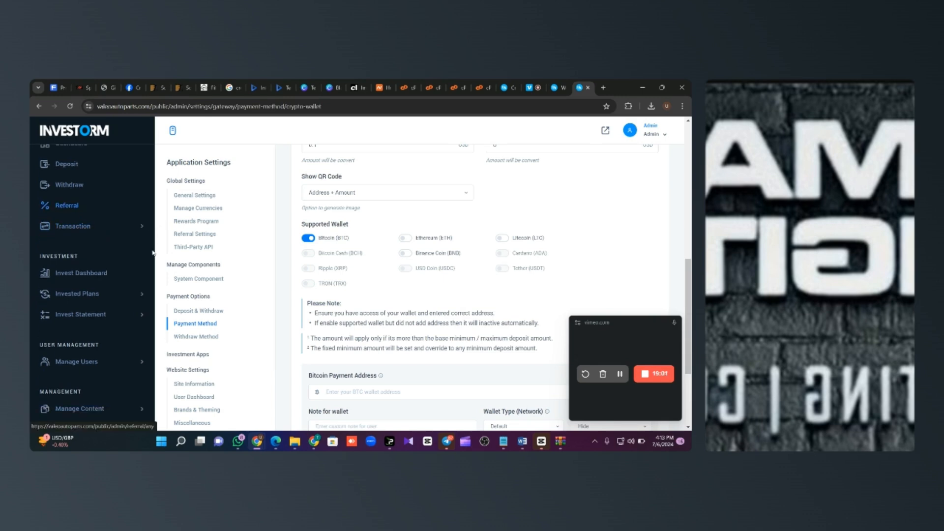
scroll(152, 253, "down", 3)
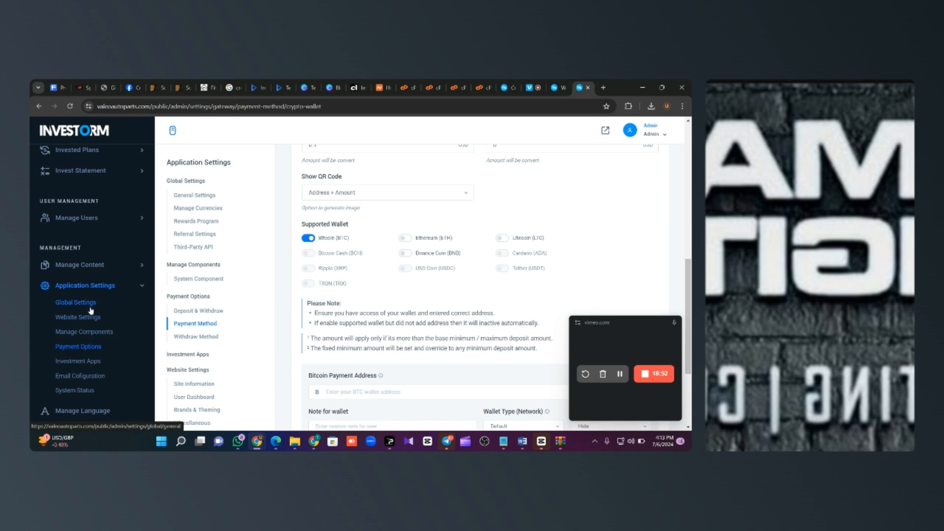
Step: In Manage Currencies, set the user secondary currency to Bitcoin (BTC)
left_click(214, 210)
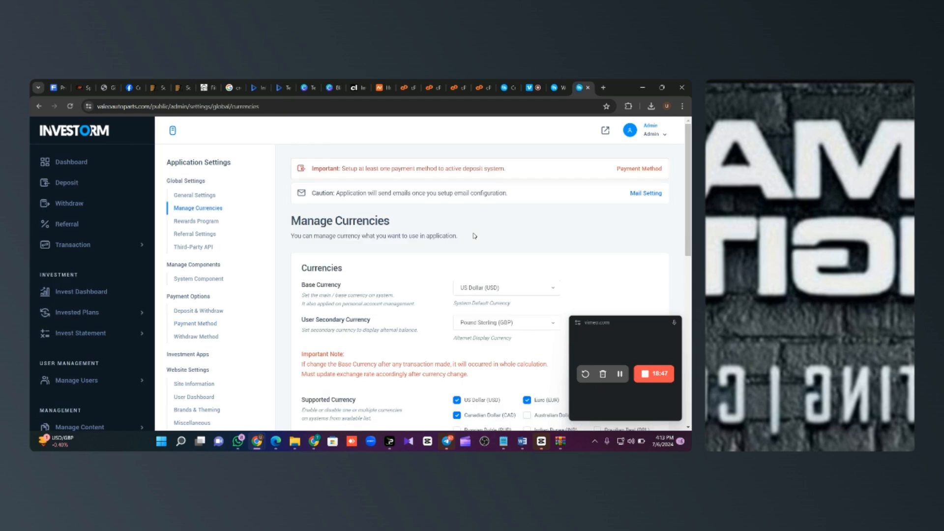
scroll(497, 237, "down", 2)
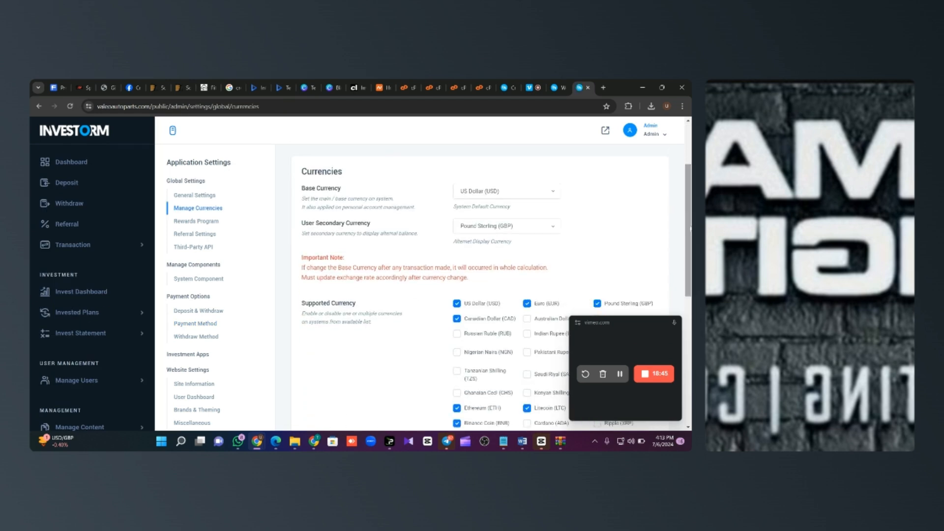
left_click(521, 226)
left_click_drag(556, 252, 560, 305)
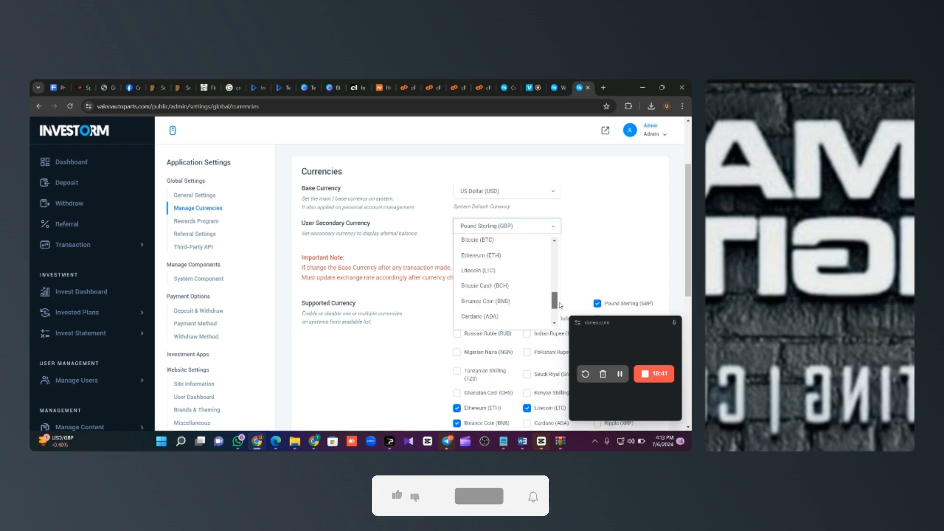
left_click(480, 240)
Step: Enable Bitcoin Cash, Ripple, TRON and Tether as supported currencies and save
scroll(682, 235, "down", 2)
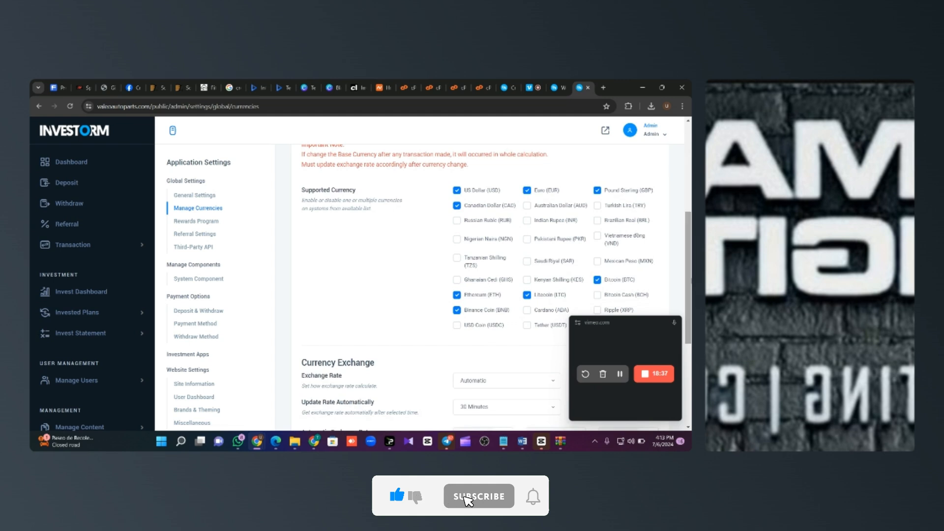
left_click(597, 295)
scroll(596, 285, "down", 1)
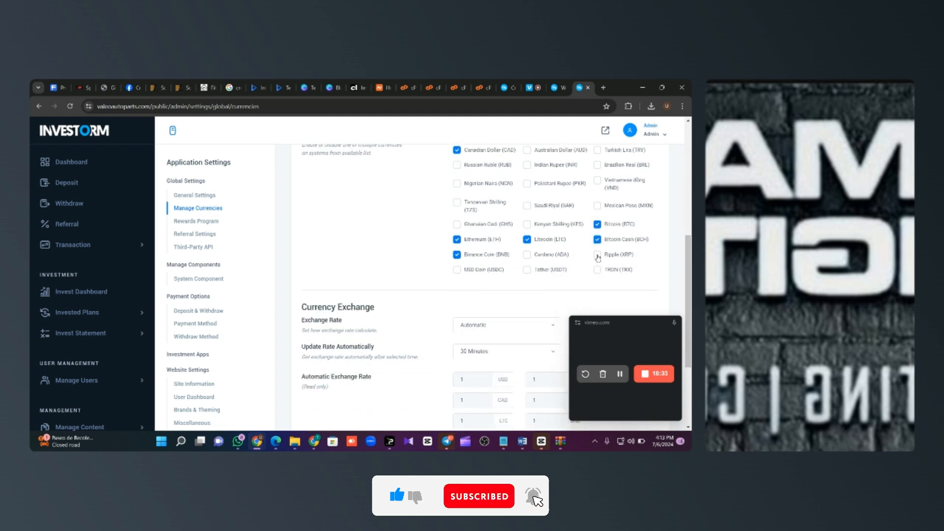
left_click(597, 255)
left_click(597, 270)
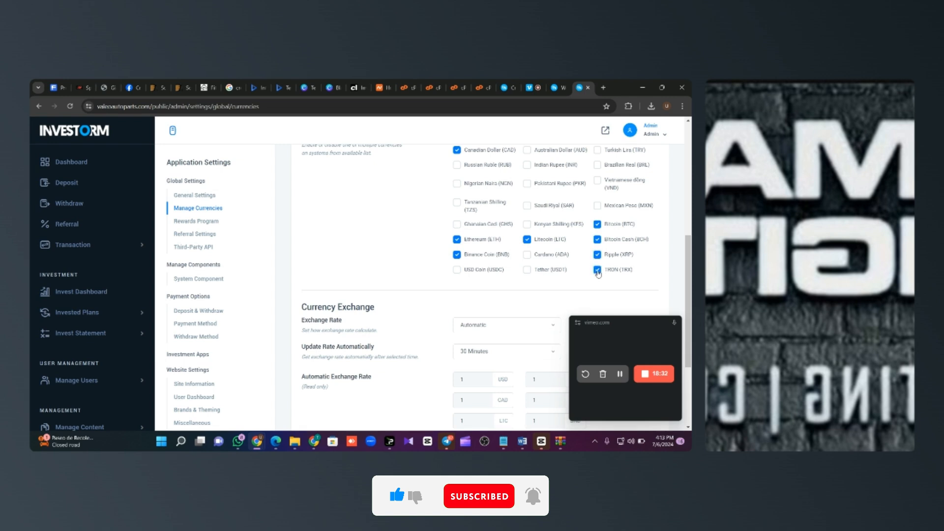
left_click(528, 270)
scroll(688, 295, "up", 1)
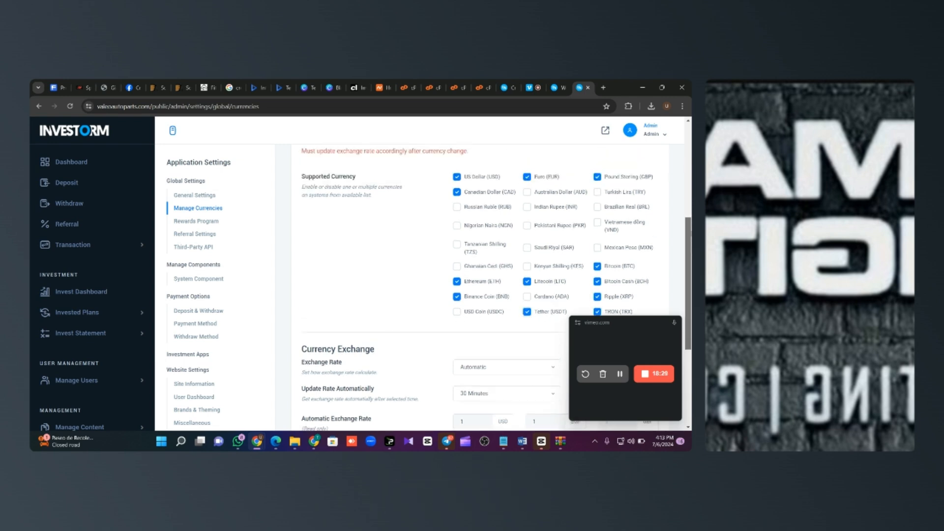
scroll(690, 338, "down", 3)
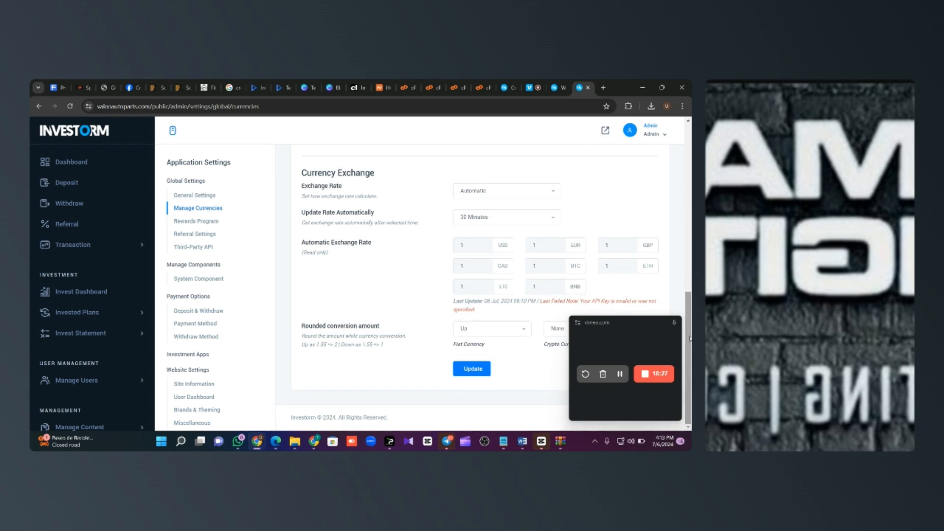
left_click(470, 374)
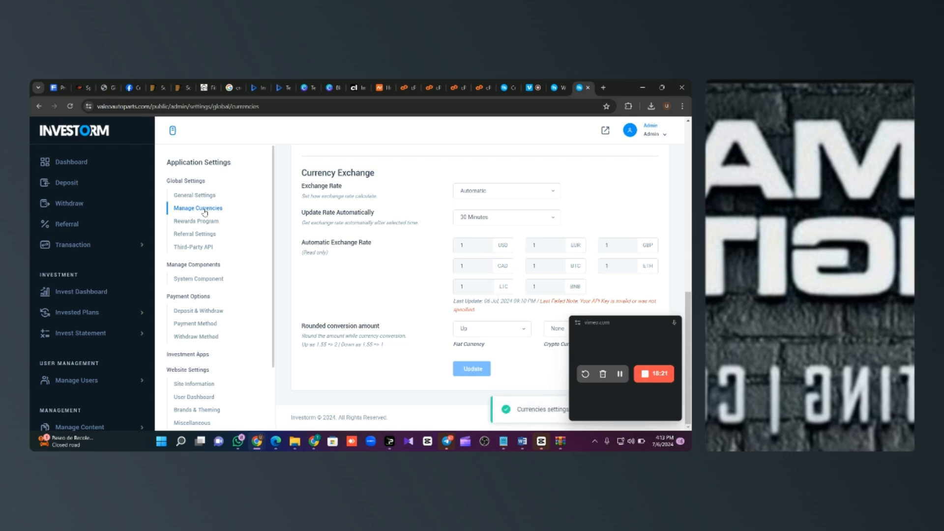
Step: Go back to the payment methods and reopen the Crypto Wallet settings
left_click(217, 326)
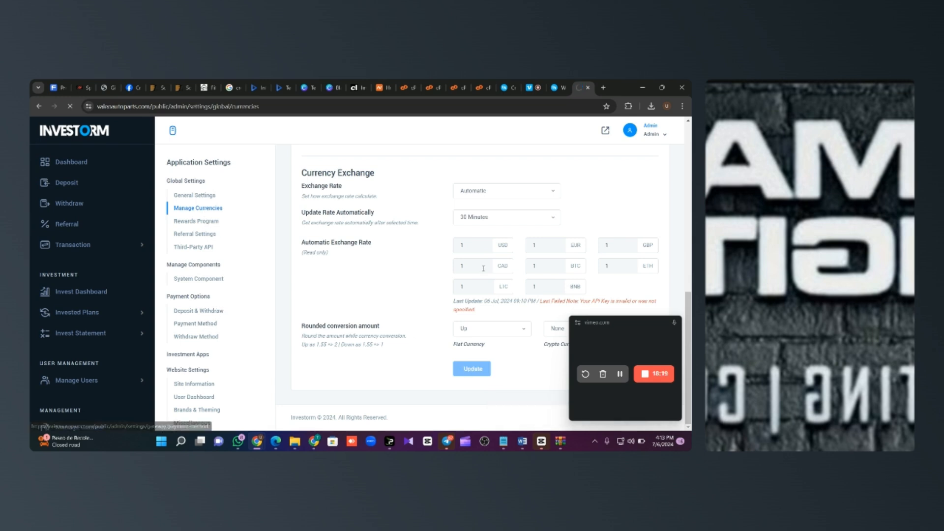
scroll(485, 272, "down", 2)
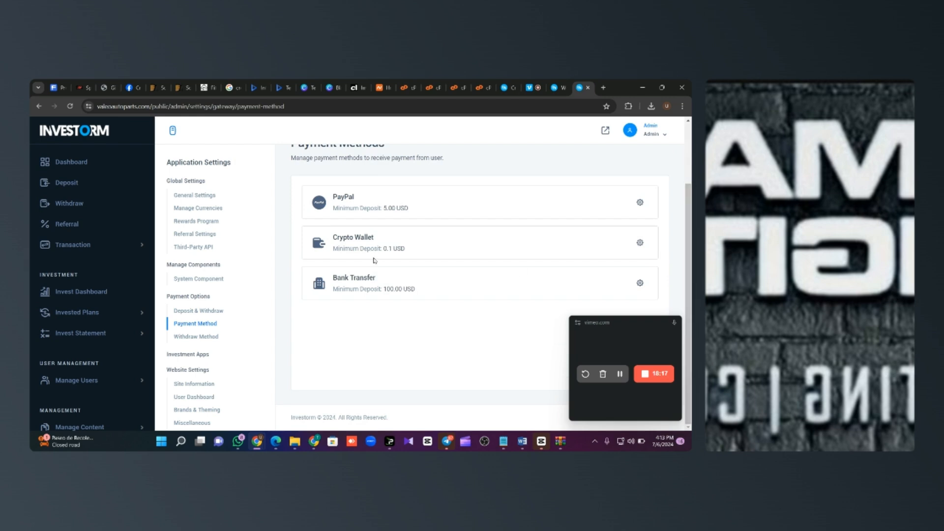
left_click(643, 243)
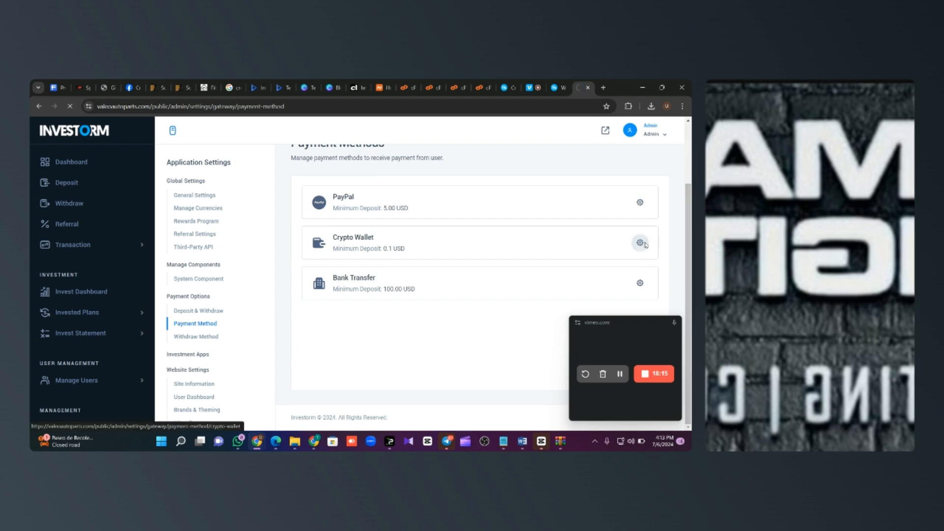
scroll(644, 244, "down", 7)
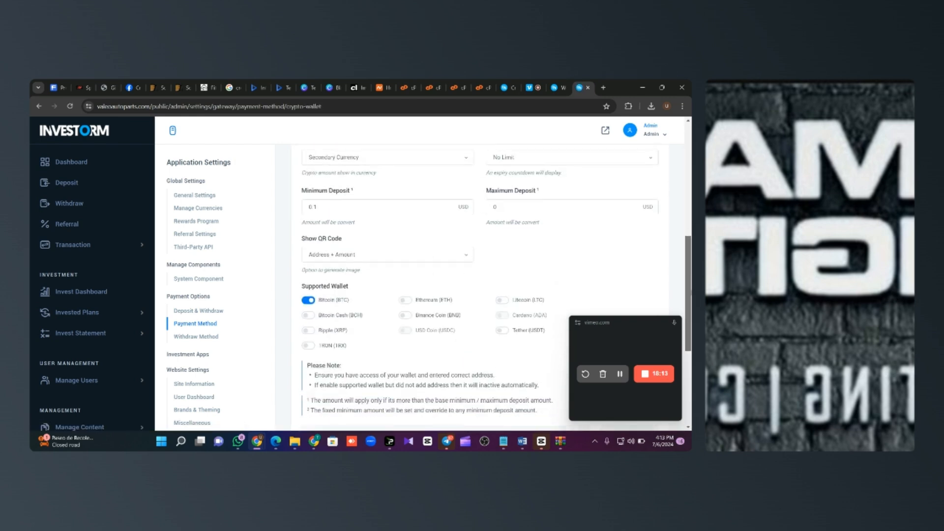
scroll(501, 295, "down", 1)
Step: Switch on the USDT, TRX, XRP, BNB, LTC and ETH supported wallets
left_click(502, 291)
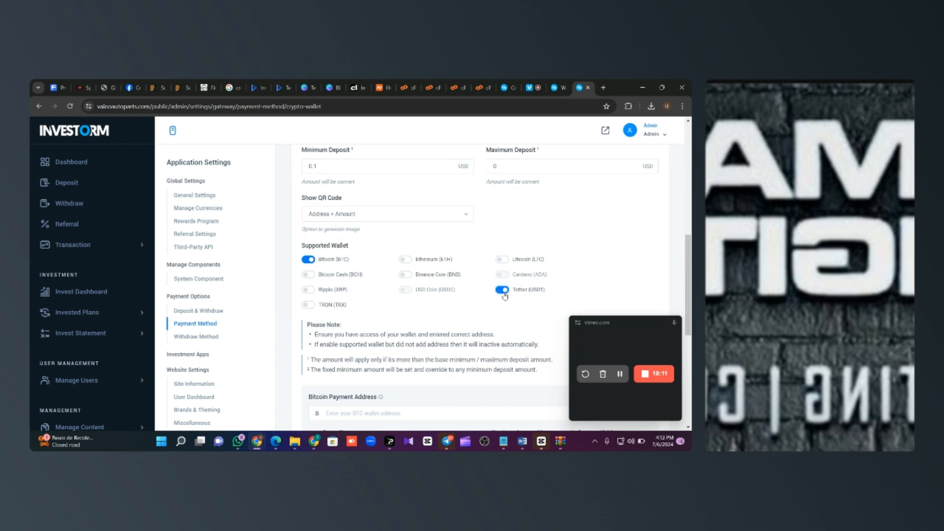
left_click(334, 305)
left_click(324, 291)
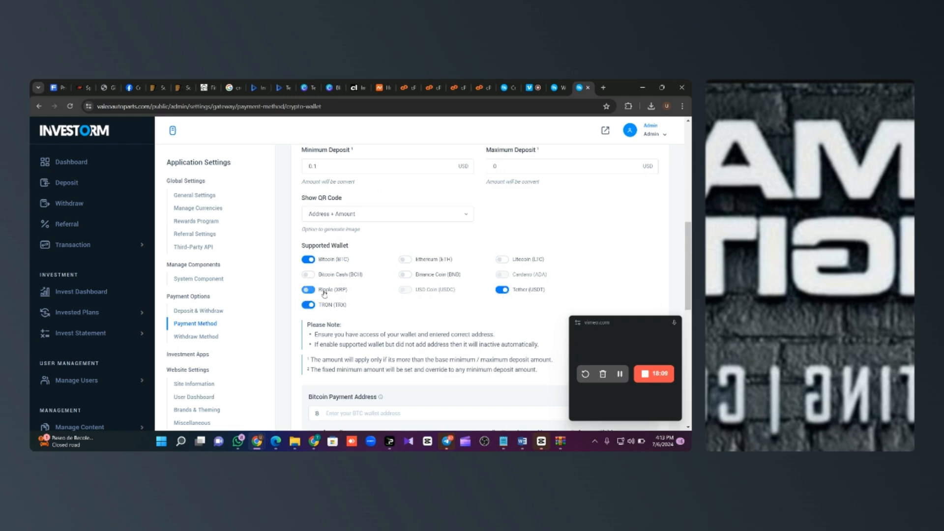
left_click(456, 277)
left_click(530, 262)
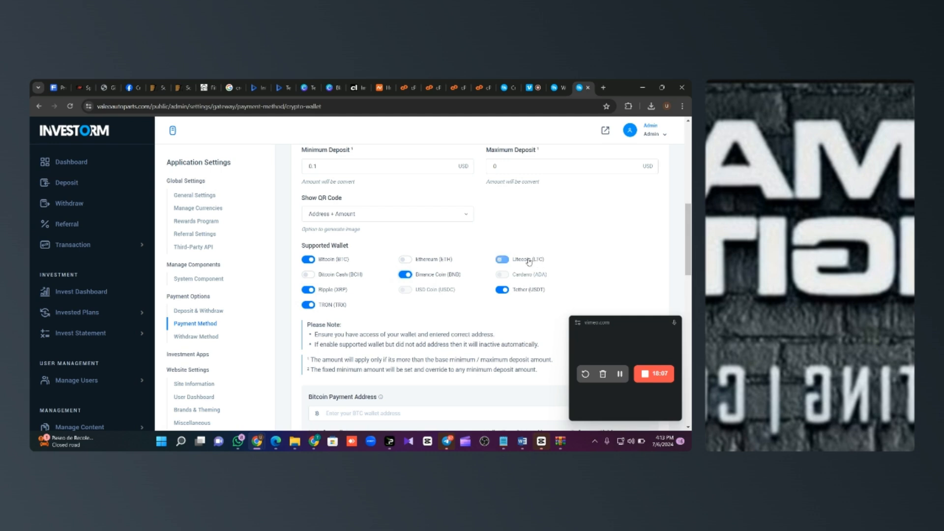
left_click(431, 261)
scroll(431, 261, "down", 8)
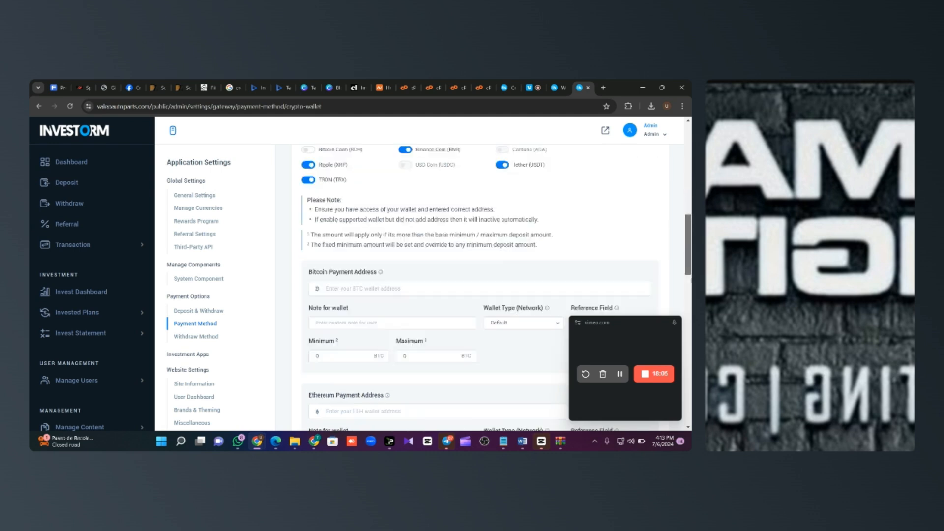
scroll(480, 290, "down", 4)
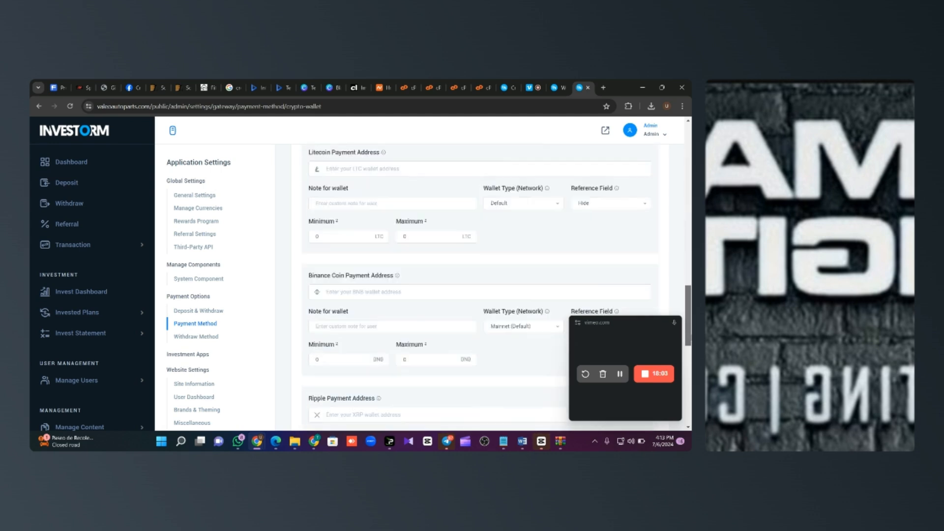
scroll(480, 290, "down", 2)
scroll(480, 290, "up", 15)
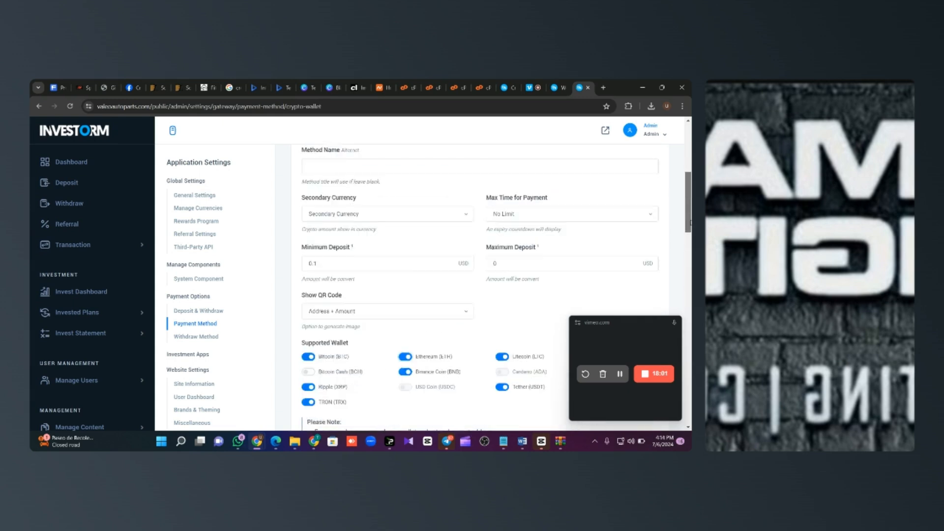
Step: In the email configuration, switch the mailing driver to SMTP
left_click(210, 337)
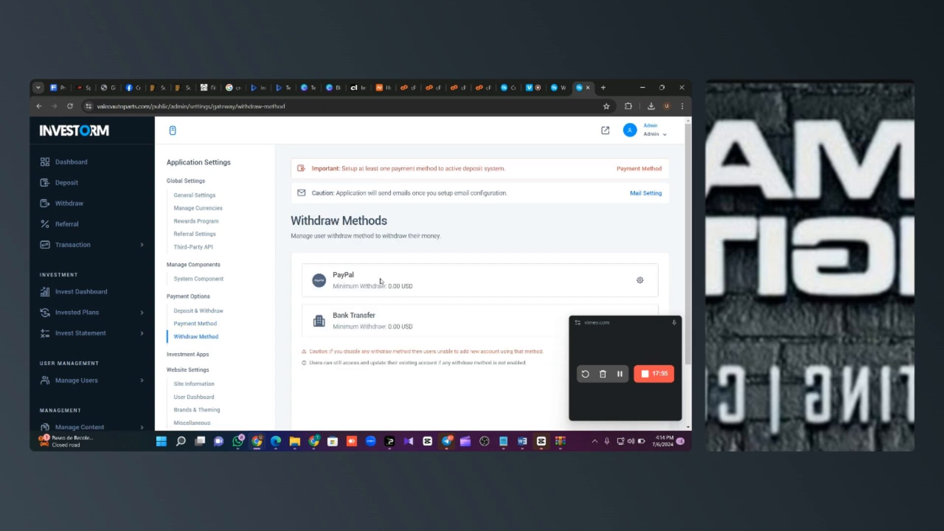
mouse_move(688, 211)
left_mouse_down()
mouse_move(687, 223)
mouse_move(687, 209)
left_mouse_up()
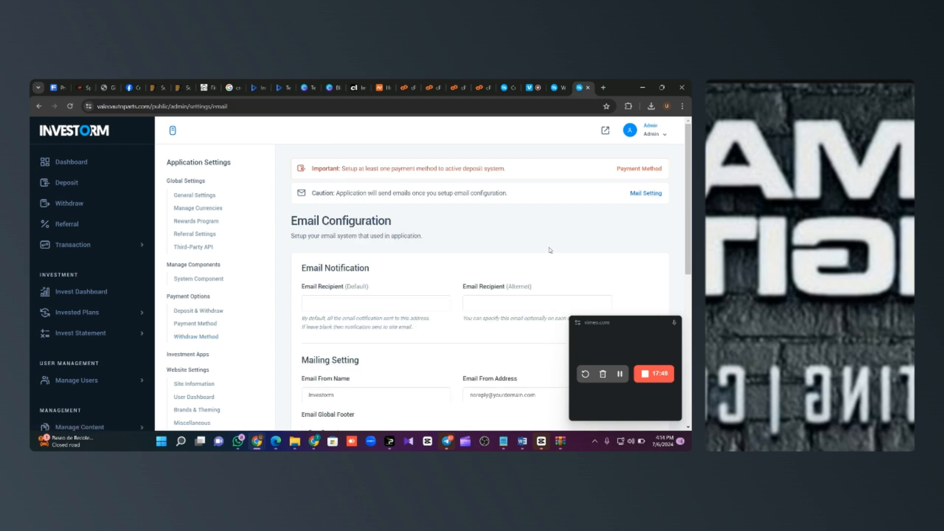
left_click_drag(687, 216, 687, 271)
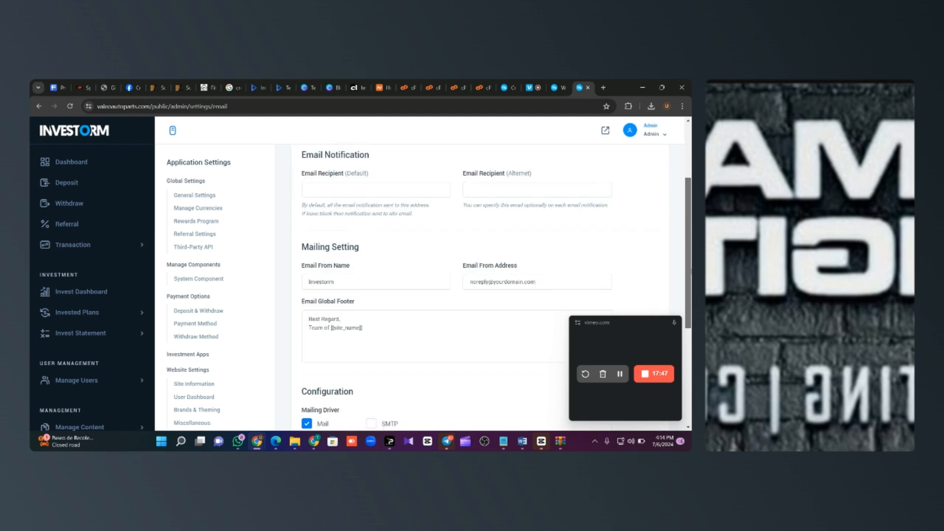
scroll(424, 275, "down", 3)
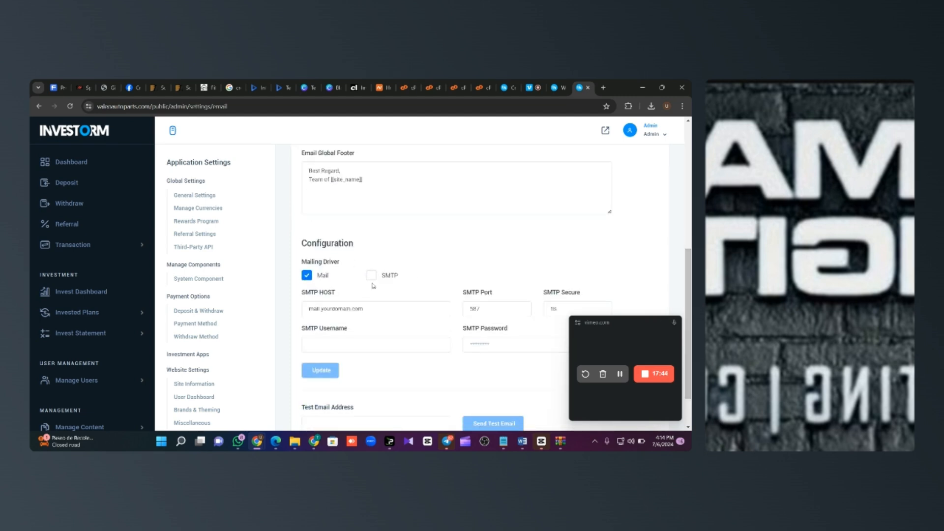
left_click(371, 276)
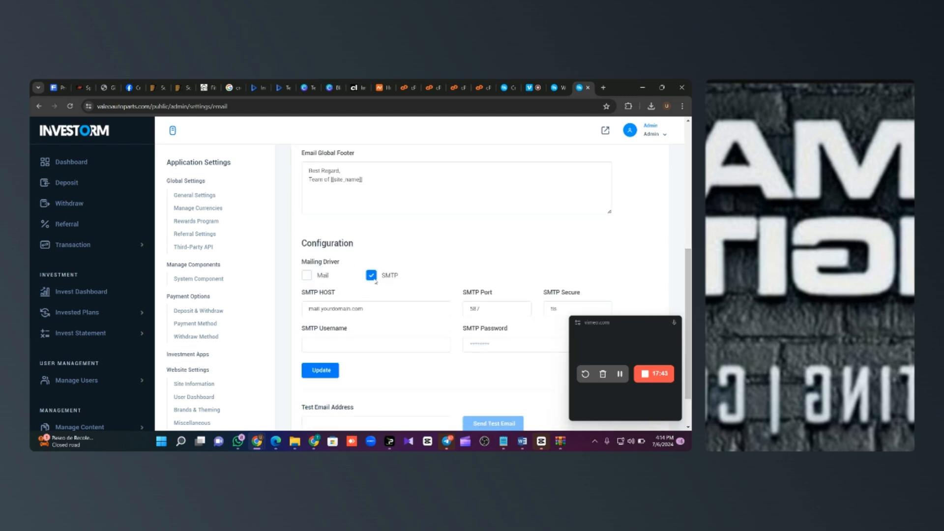
Step: Set the SMTP host to domain.com and go over port 587, tls, username and password
left_click_drag(368, 308, 298, 310)
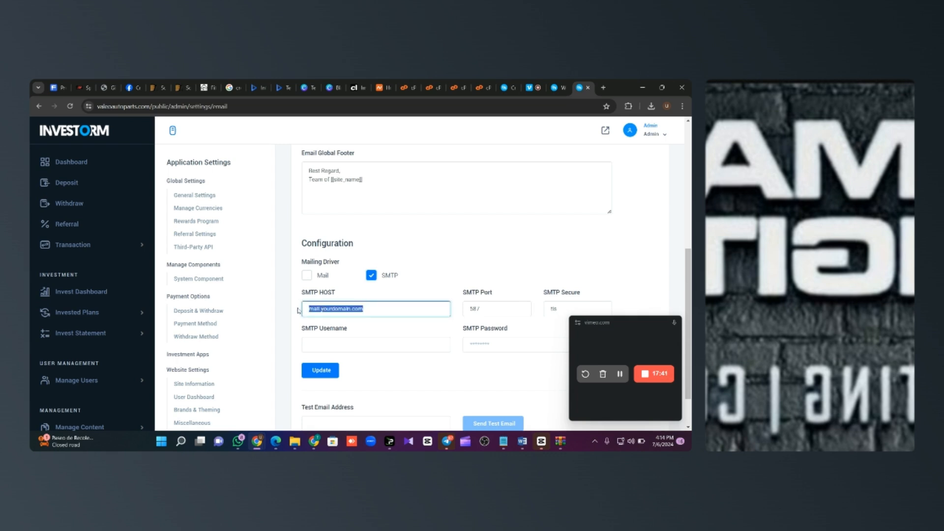
type("comain")
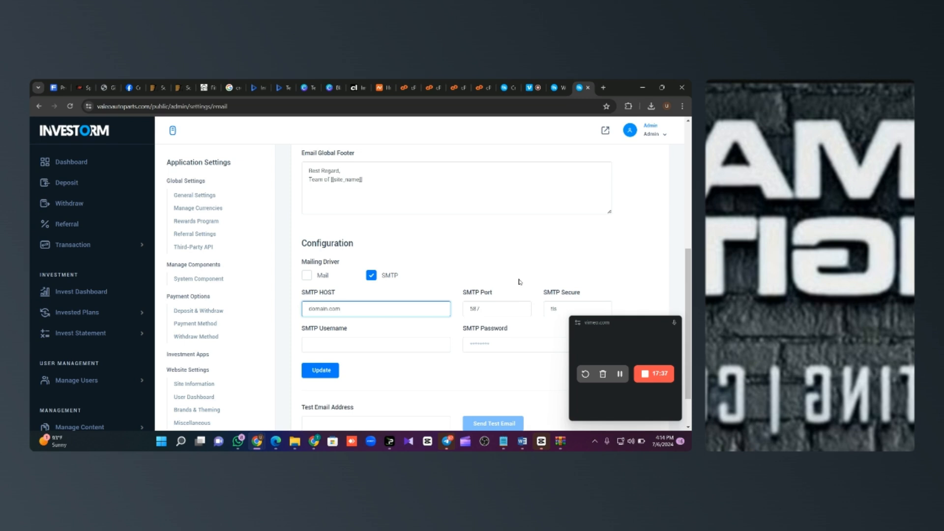
key("Tab")
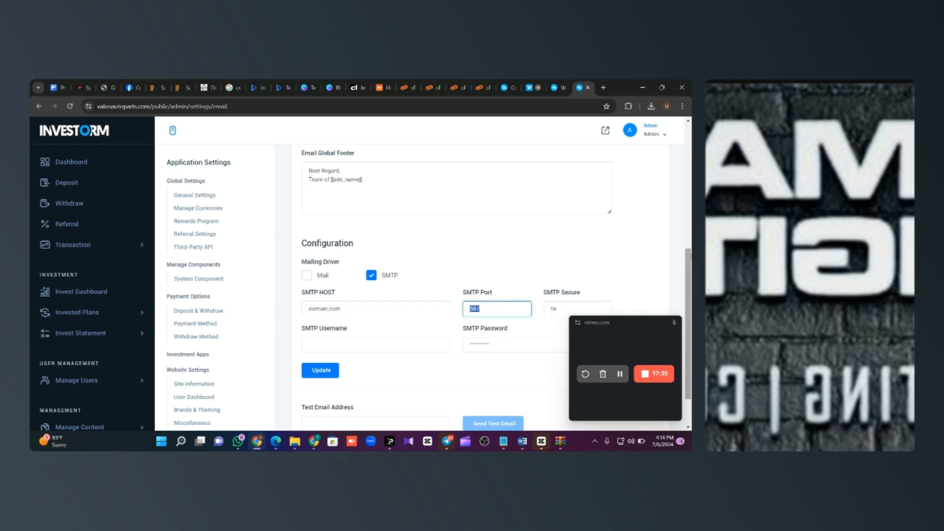
scroll(491, 288, "down", 1)
left_click(553, 280)
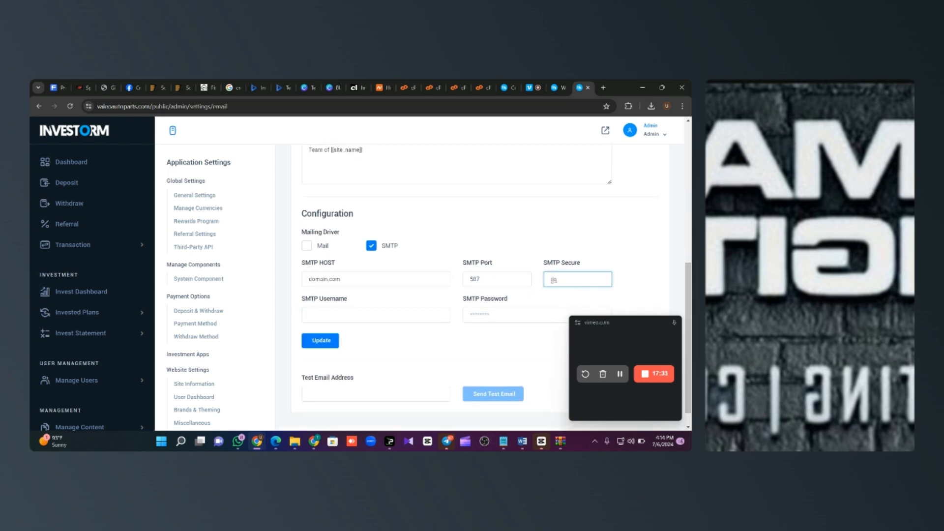
left_click(343, 318)
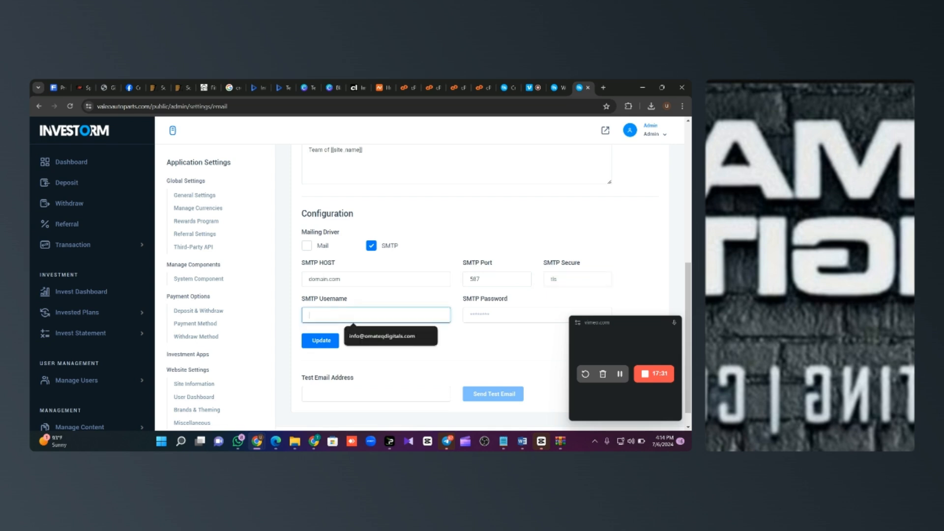
left_click(487, 317)
scroll(488, 321, "up", 3)
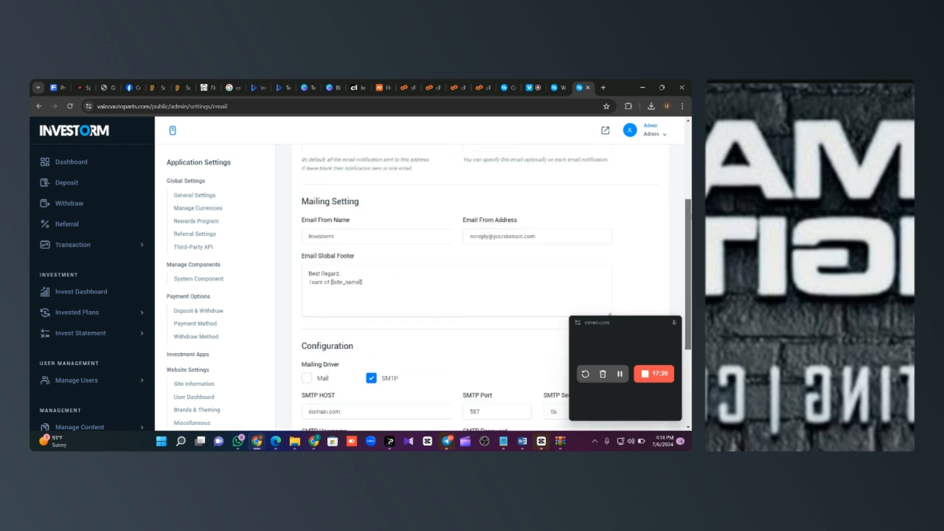
scroll(487, 295, "up", 3)
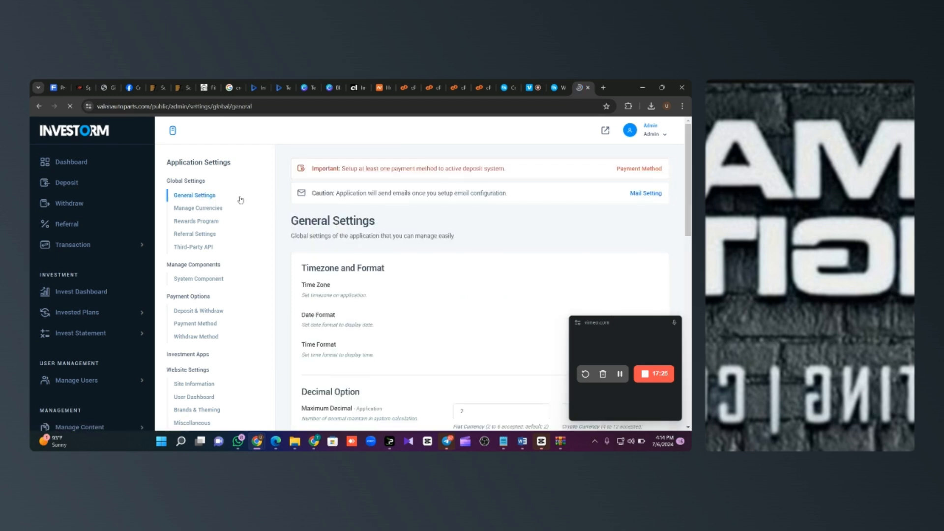
Step: Toggle required email verification off and back on, then open the Invested Plans list
scroll(487, 275, "down", 10)
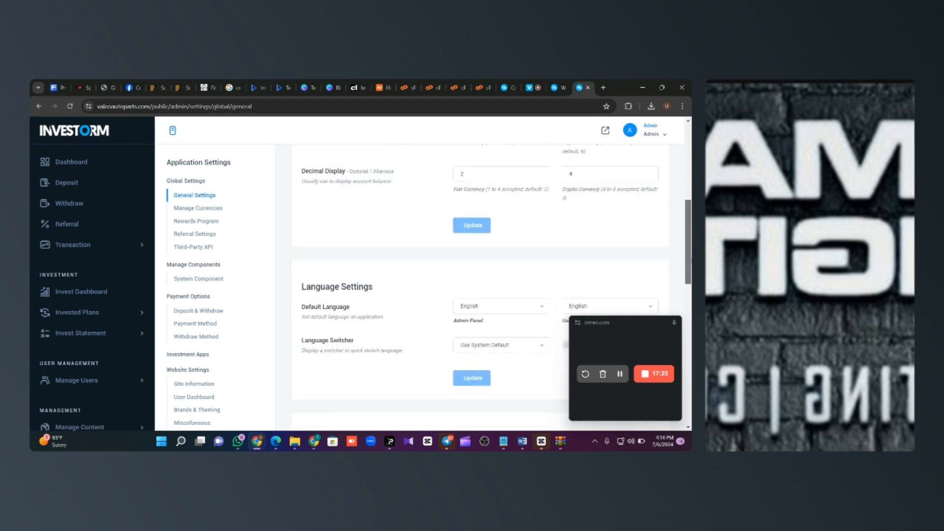
scroll(487, 285, "down", 8)
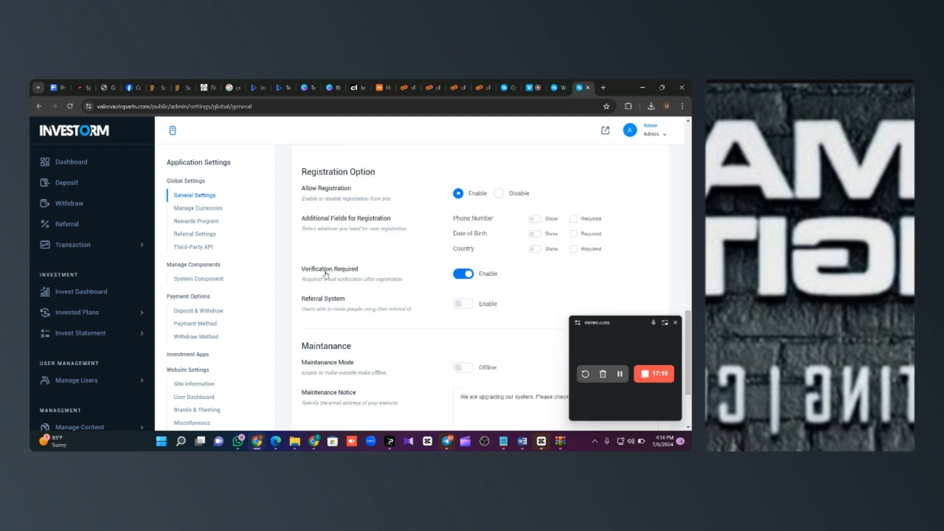
left_click(465, 277)
left_click(465, 276)
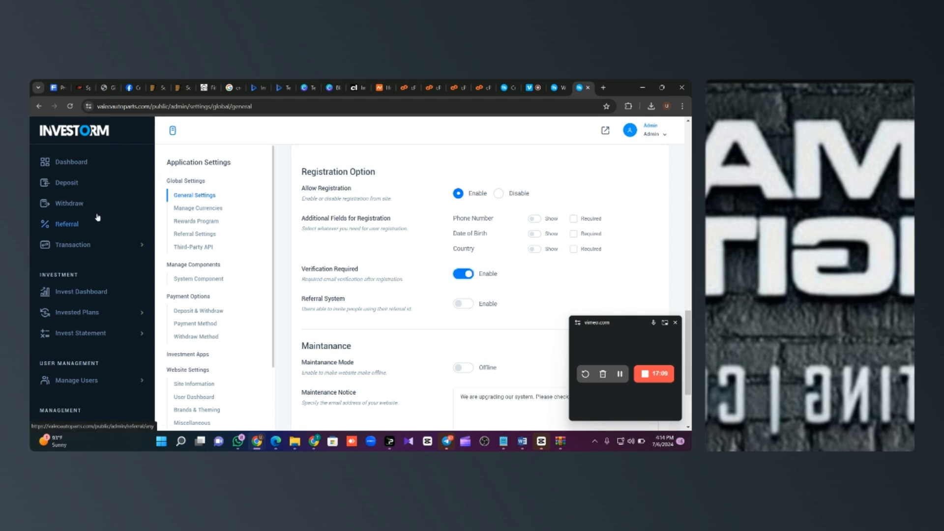
left_click(111, 313)
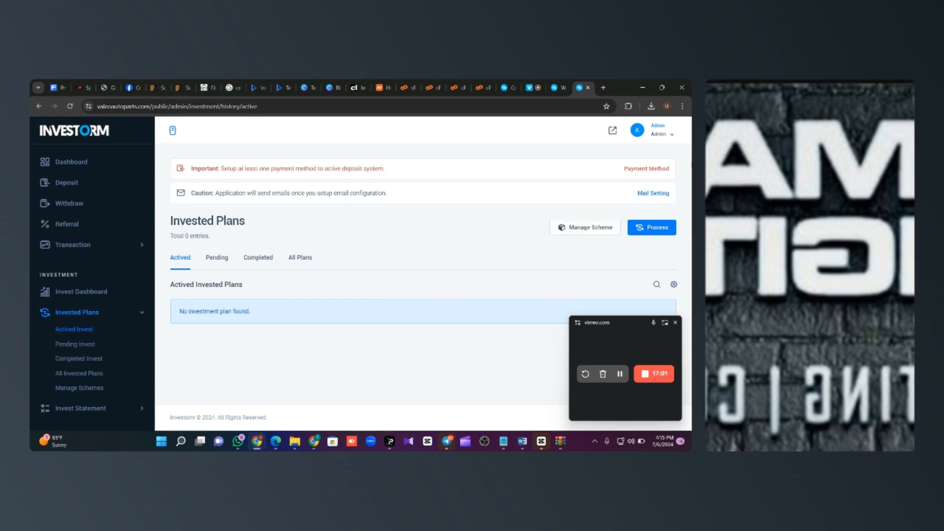
Step: Browse the investment schemes and Professional Plan options, then open the Active Users list
left_click(581, 234)
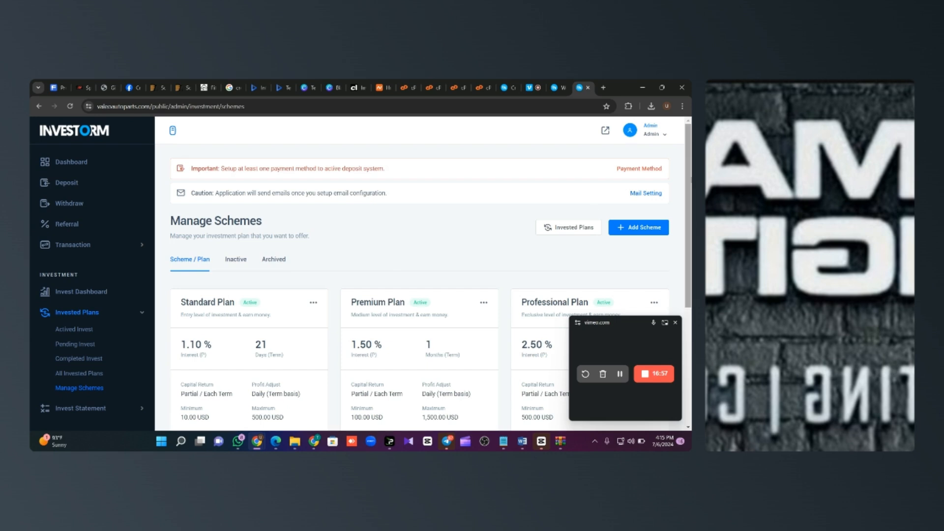
scroll(499, 233, "down", 2)
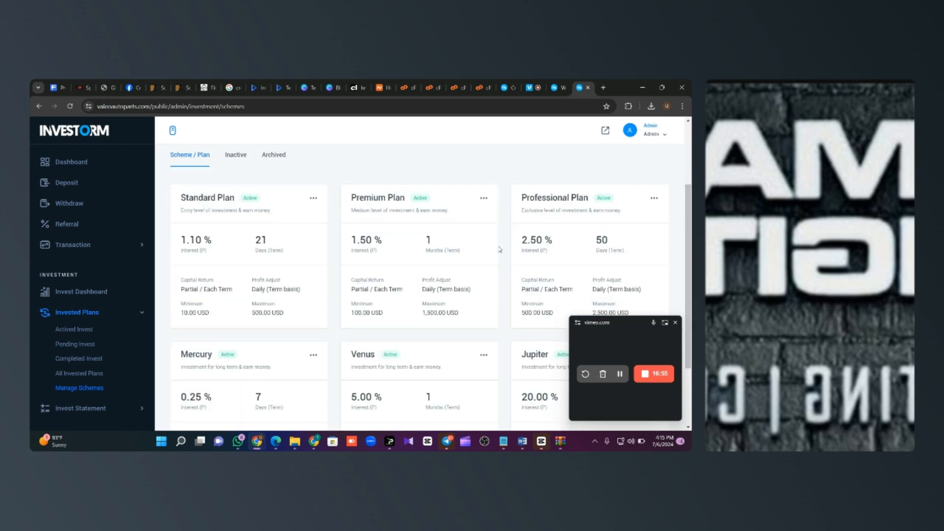
scroll(650, 236, "up", 1)
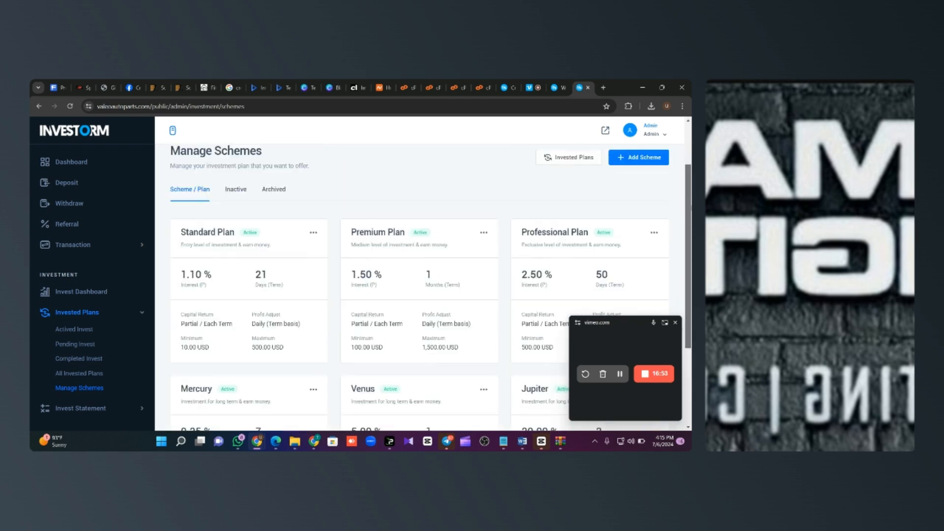
left_click(654, 232)
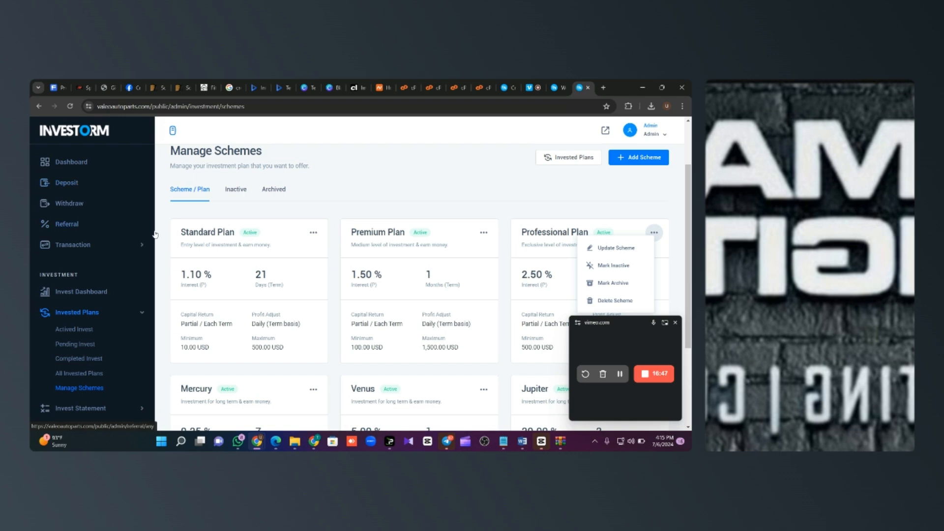
left_click(136, 410)
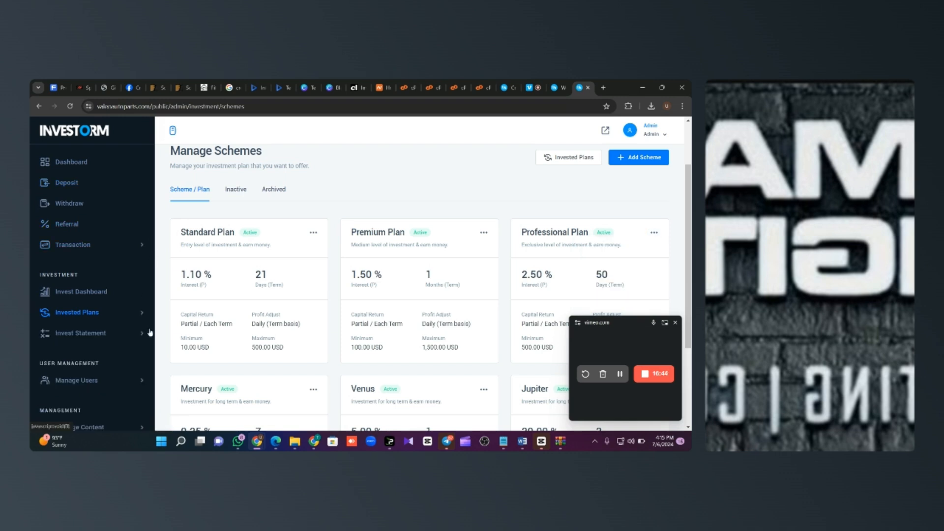
left_click(104, 383)
left_click(88, 392)
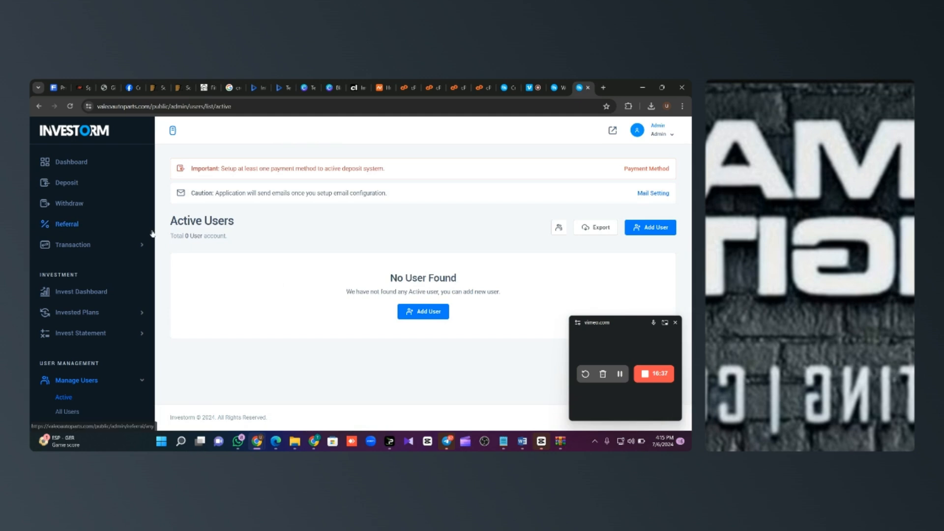
Step: Collapse Manage Users in the sidebar and open the Deposits list
scroll(152, 235, "down", 3)
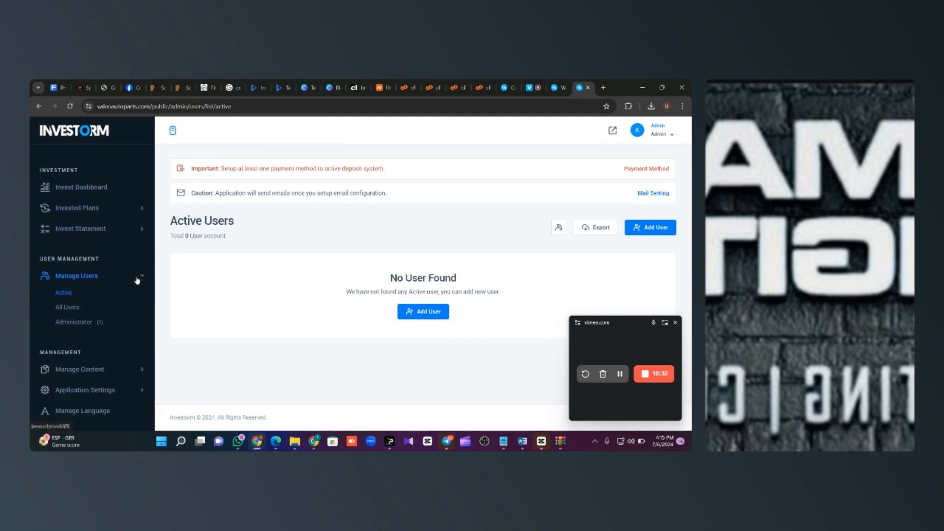
left_click(137, 280)
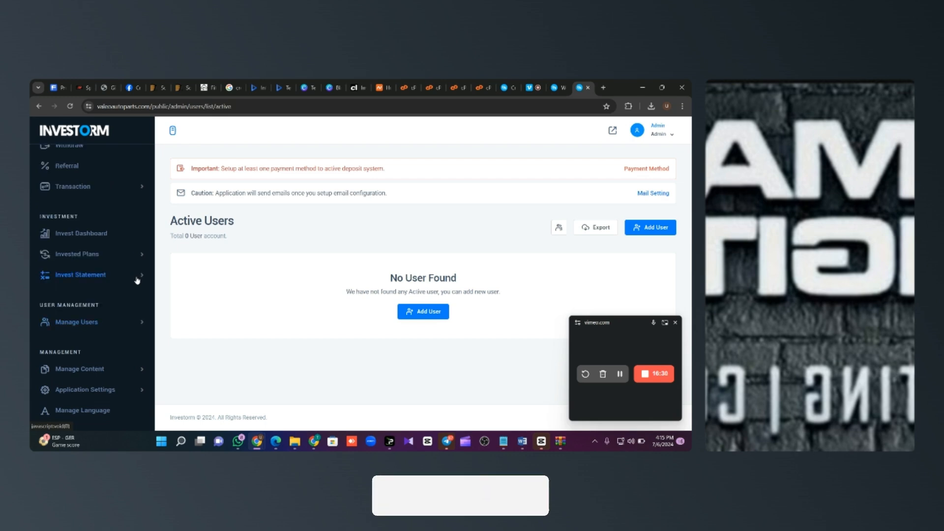
scroll(132, 250, "up", 2)
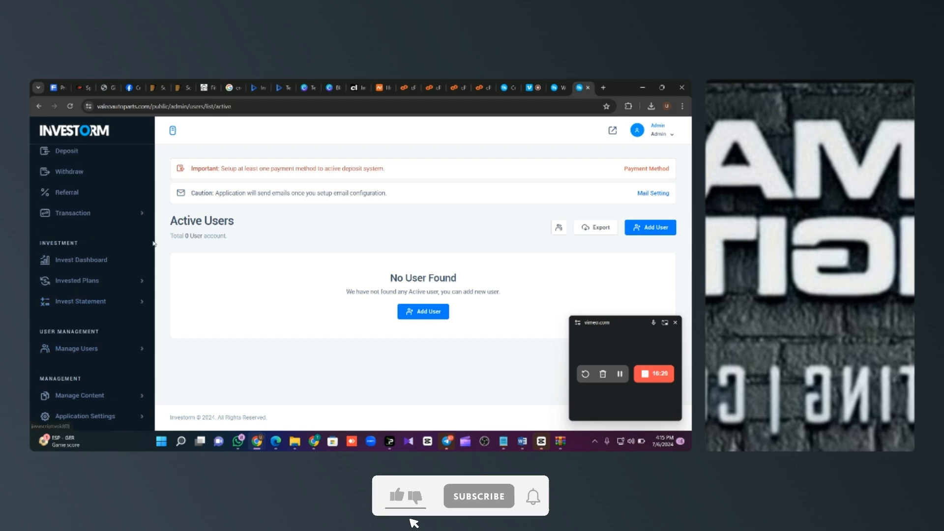
left_click(86, 203)
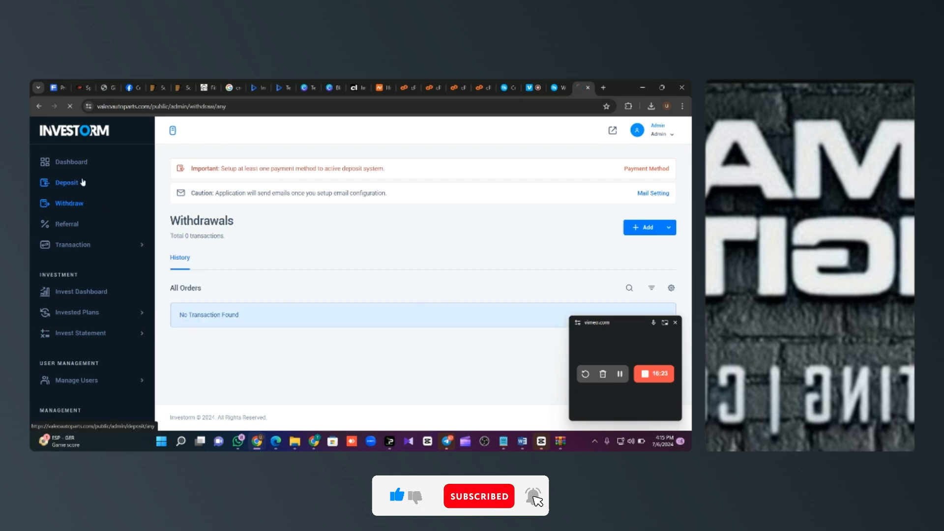
left_click(669, 229)
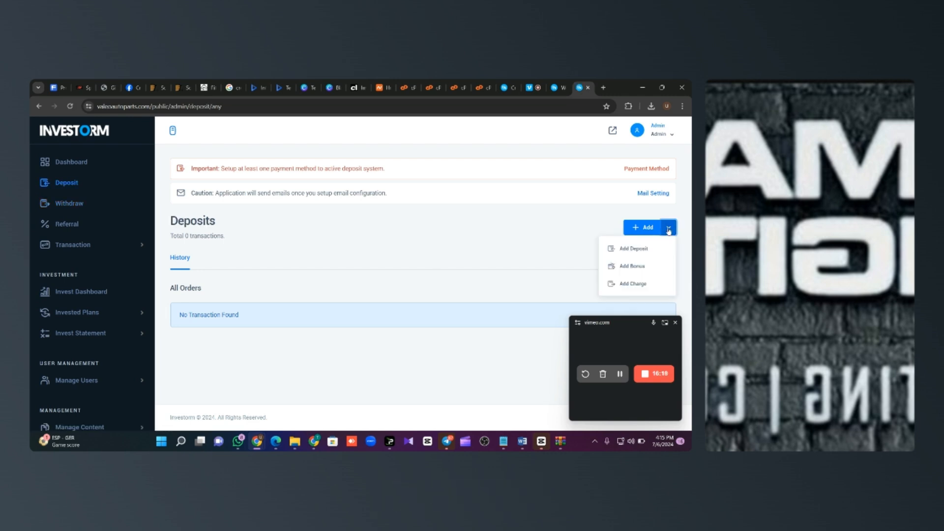
left_click(639, 250)
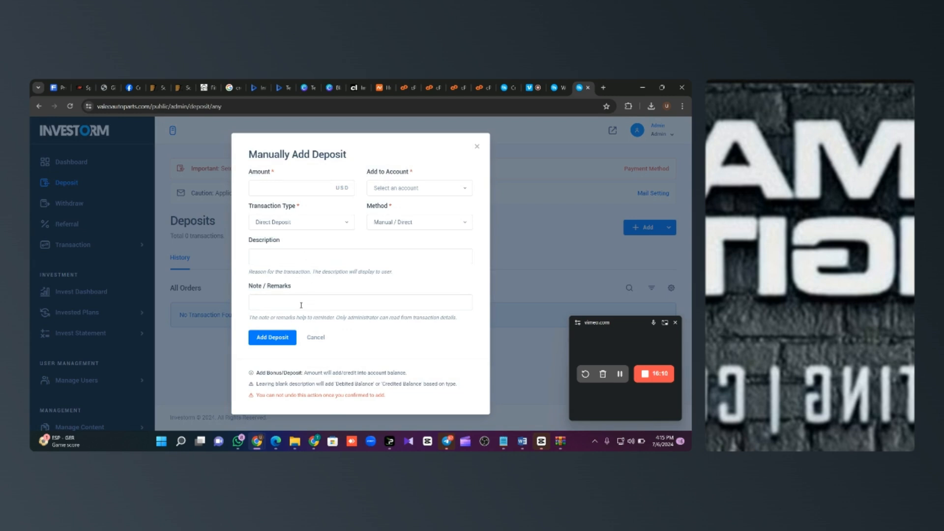
left_click(406, 227)
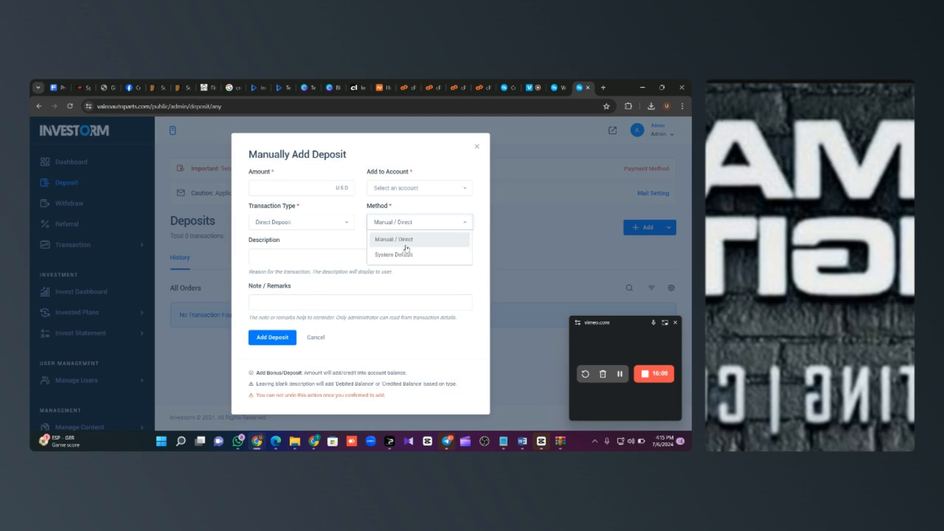
left_click(313, 222)
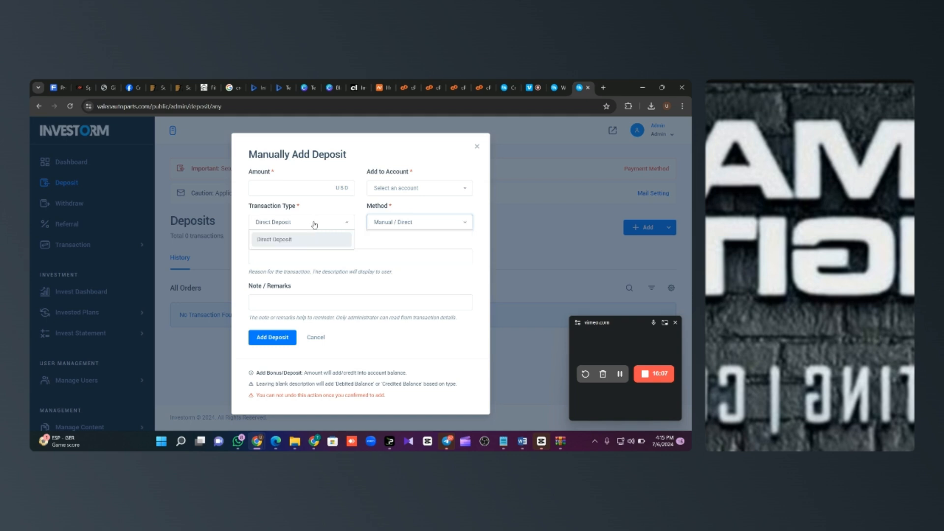
left_click(300, 241)
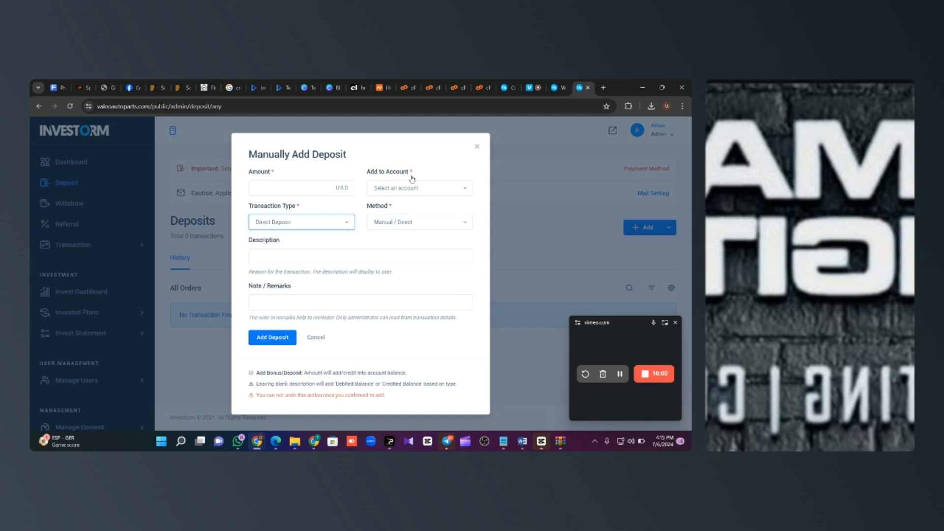
left_click(423, 189)
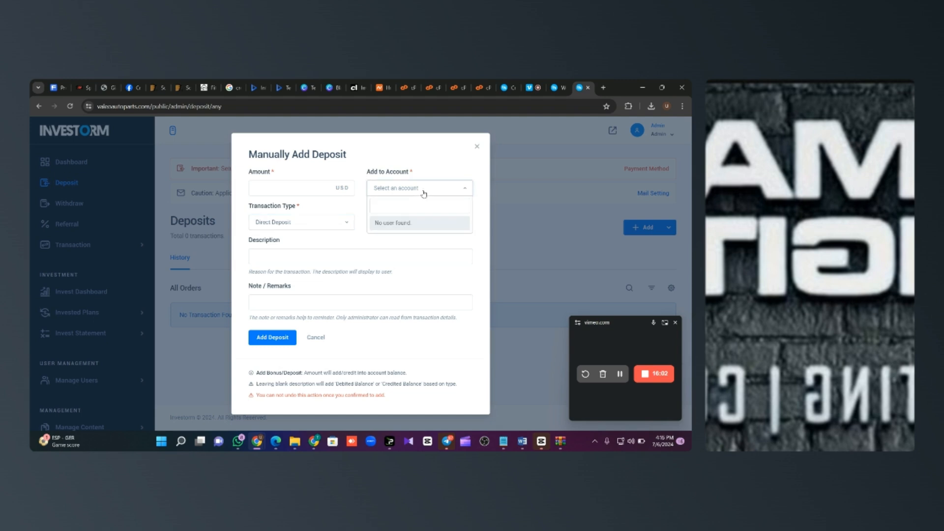
left_click(476, 148)
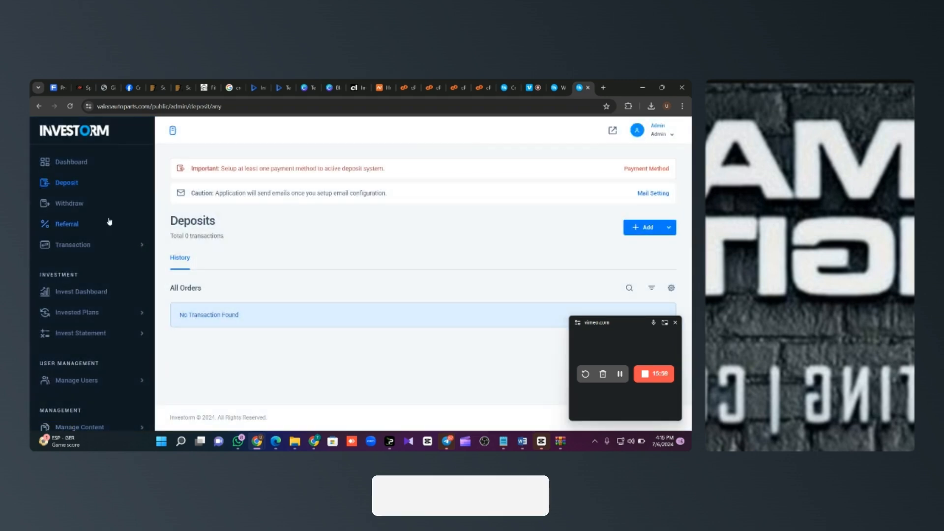